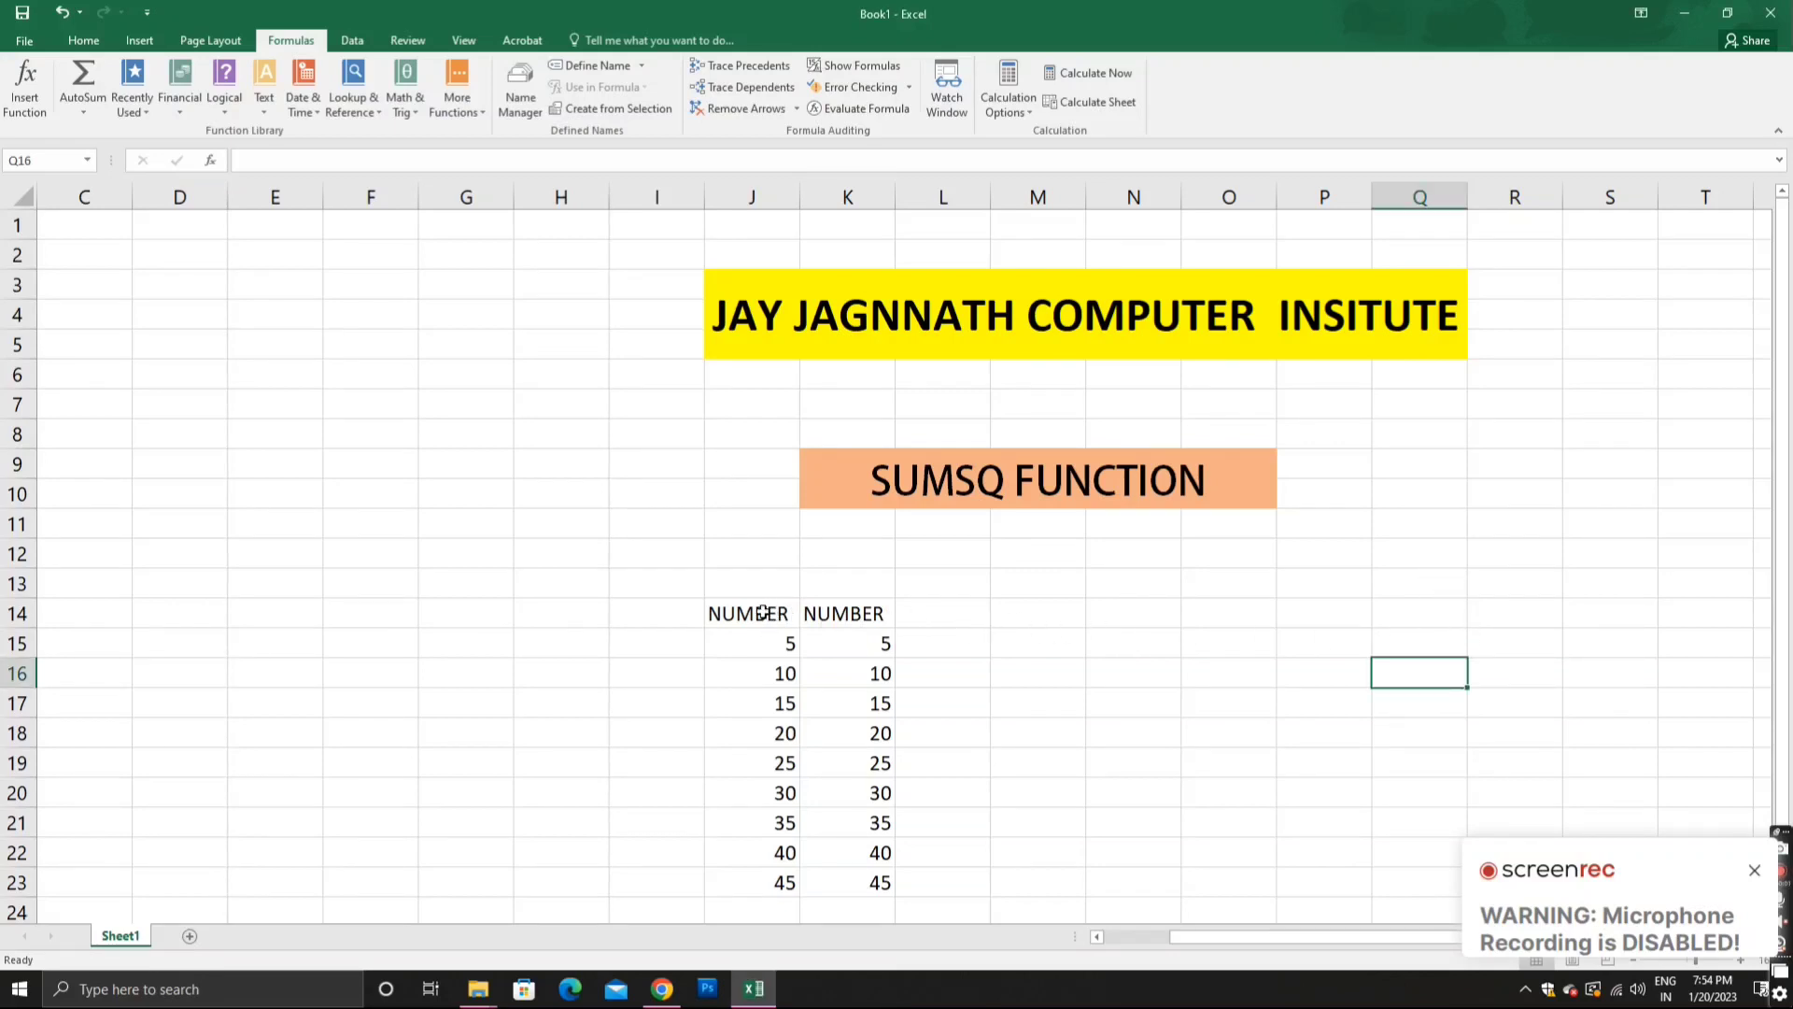
# Step: Make the NUMBER header cells J14:K14 bold with a green fill
pyautogui.moveTo(766, 612); pyautogui.dragTo(828, 616)
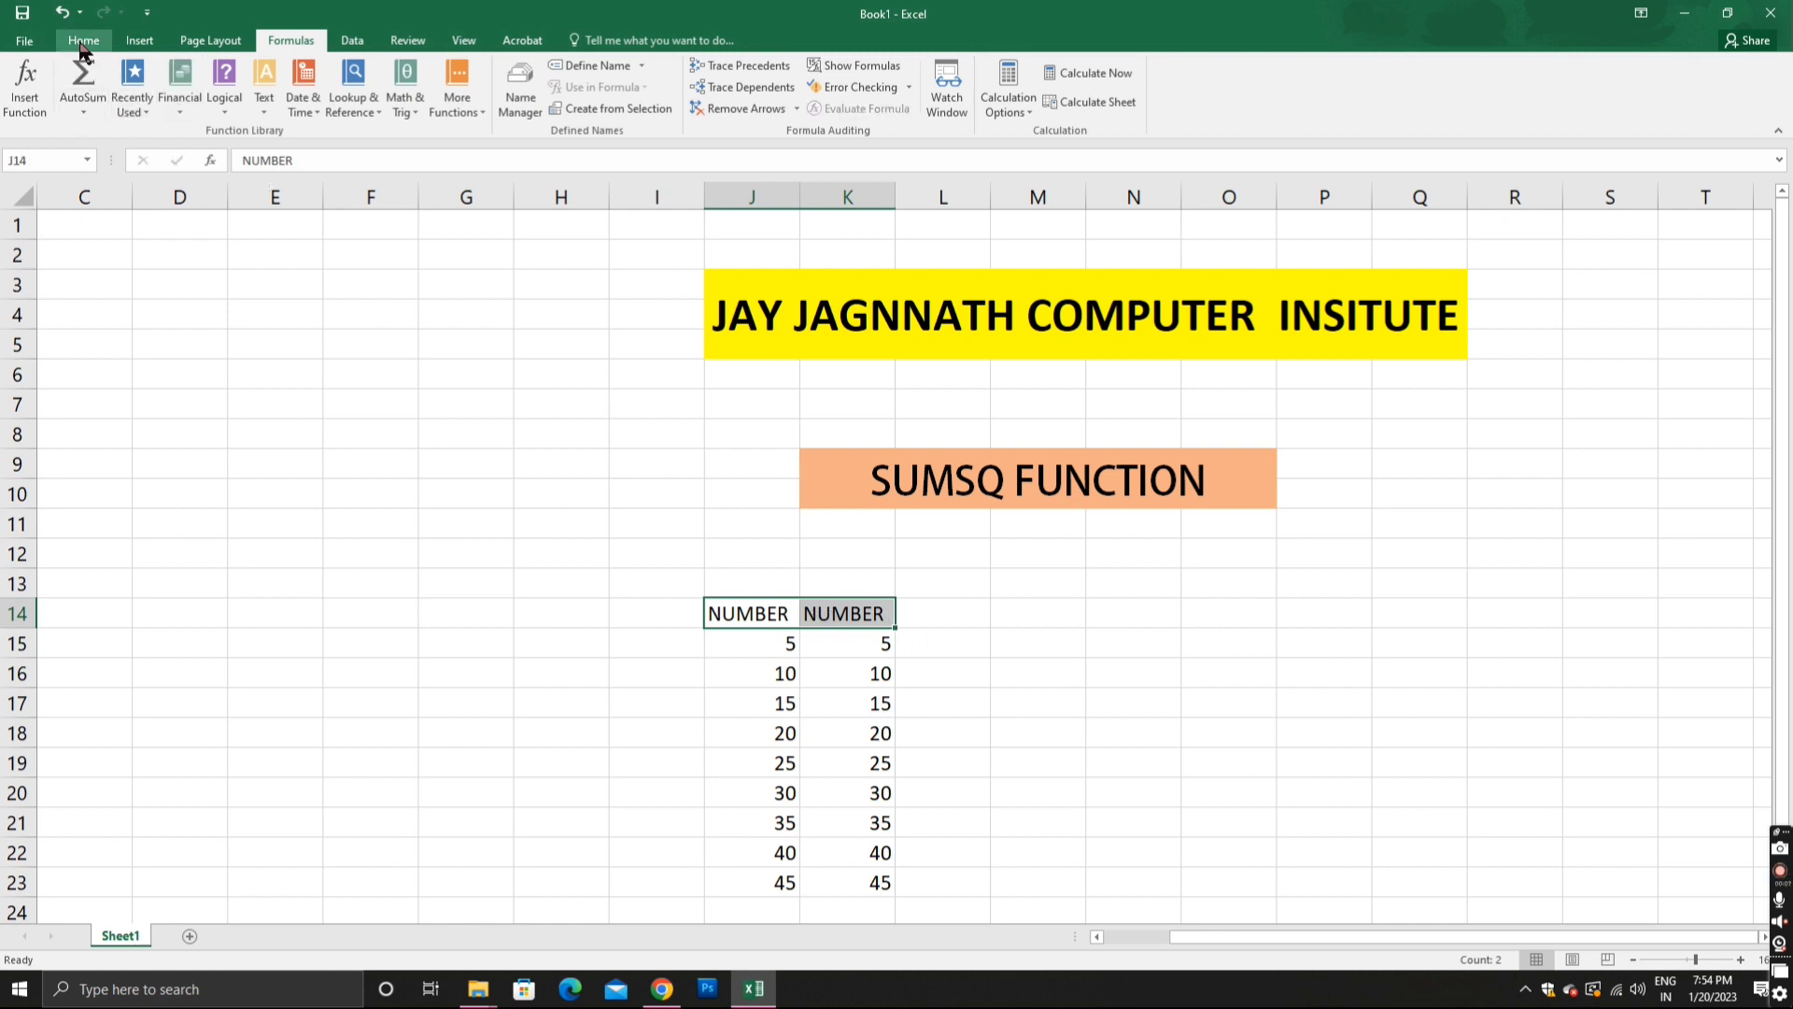
pyautogui.click(84, 41)
pyautogui.click(216, 101)
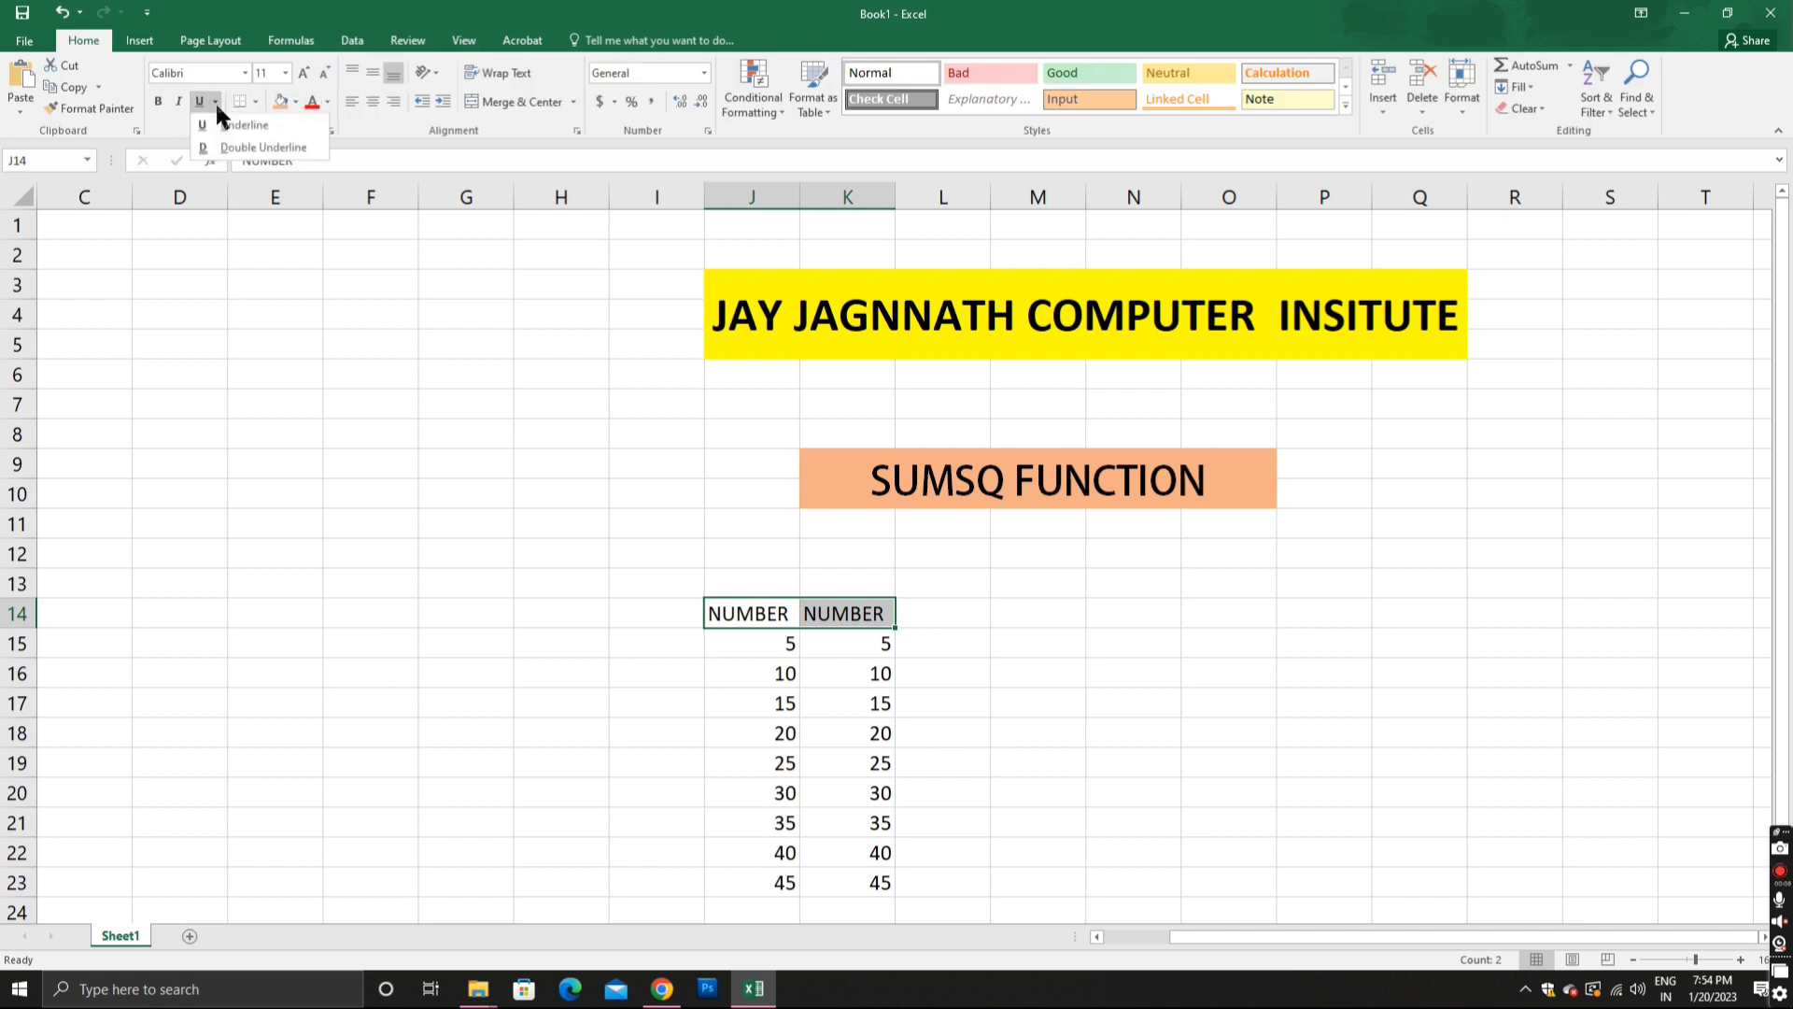
pyautogui.click(160, 97)
pyautogui.click(161, 97)
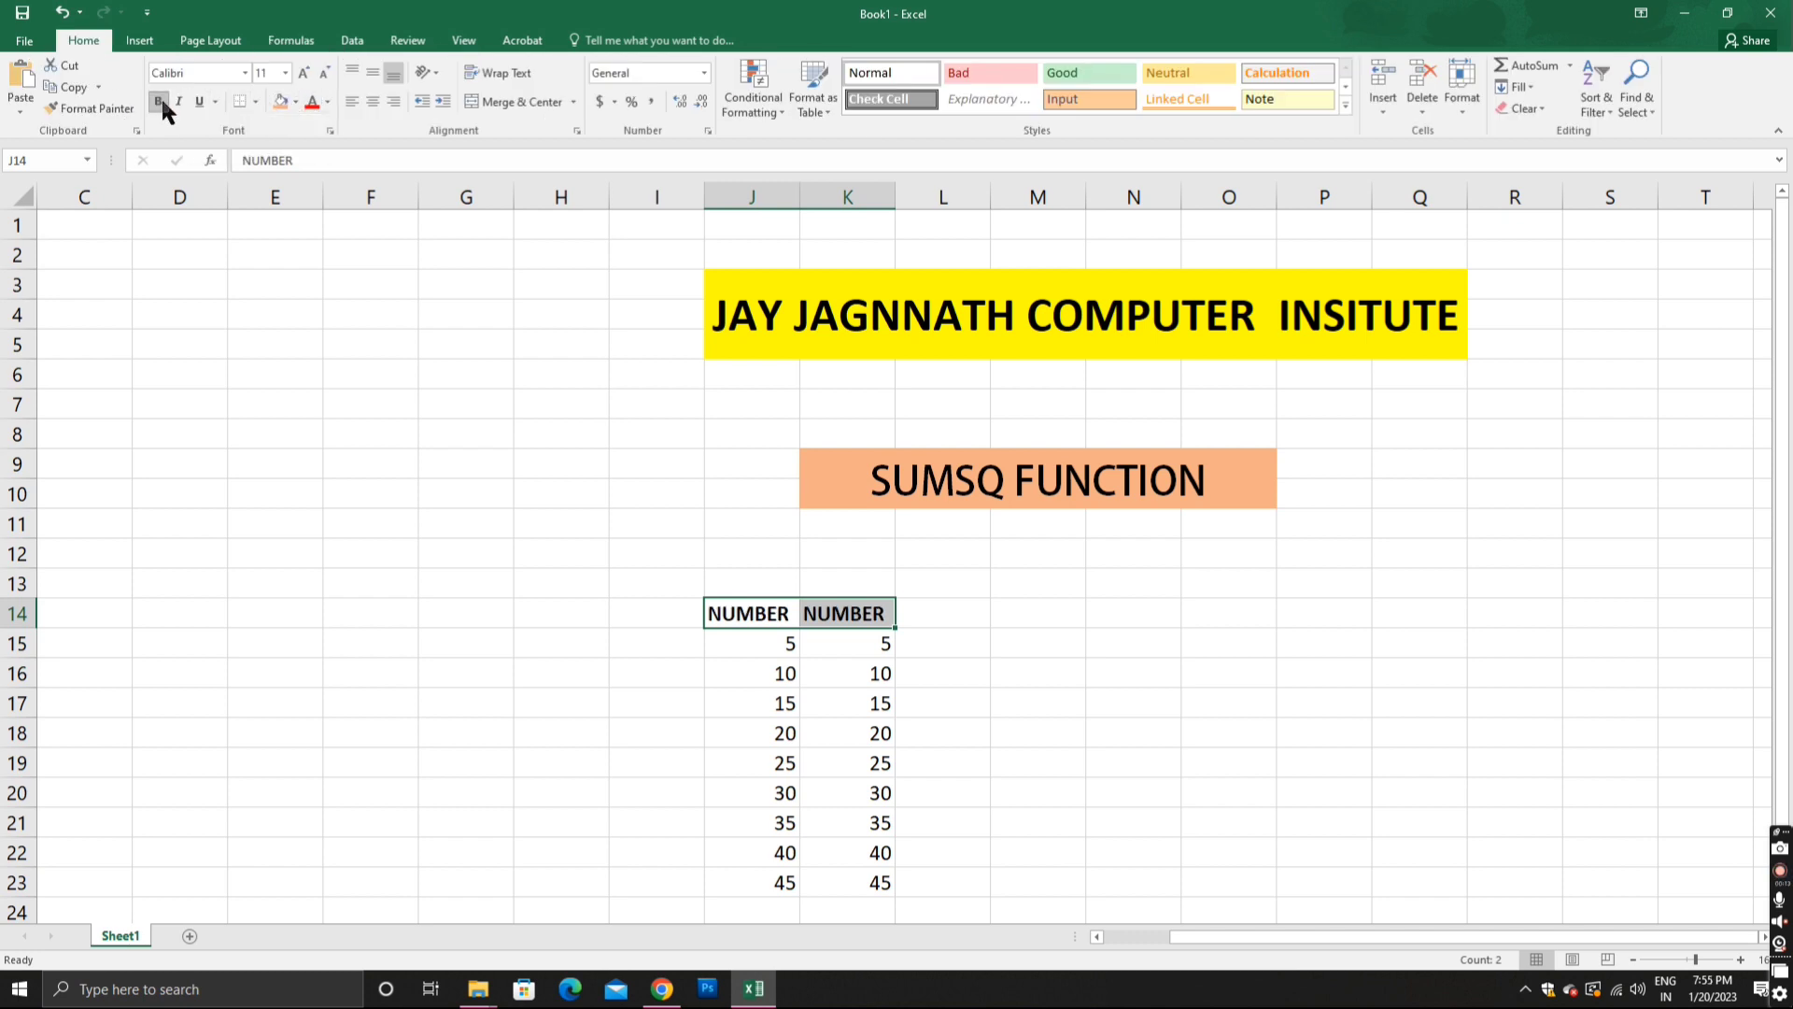
pyautogui.click(295, 99)
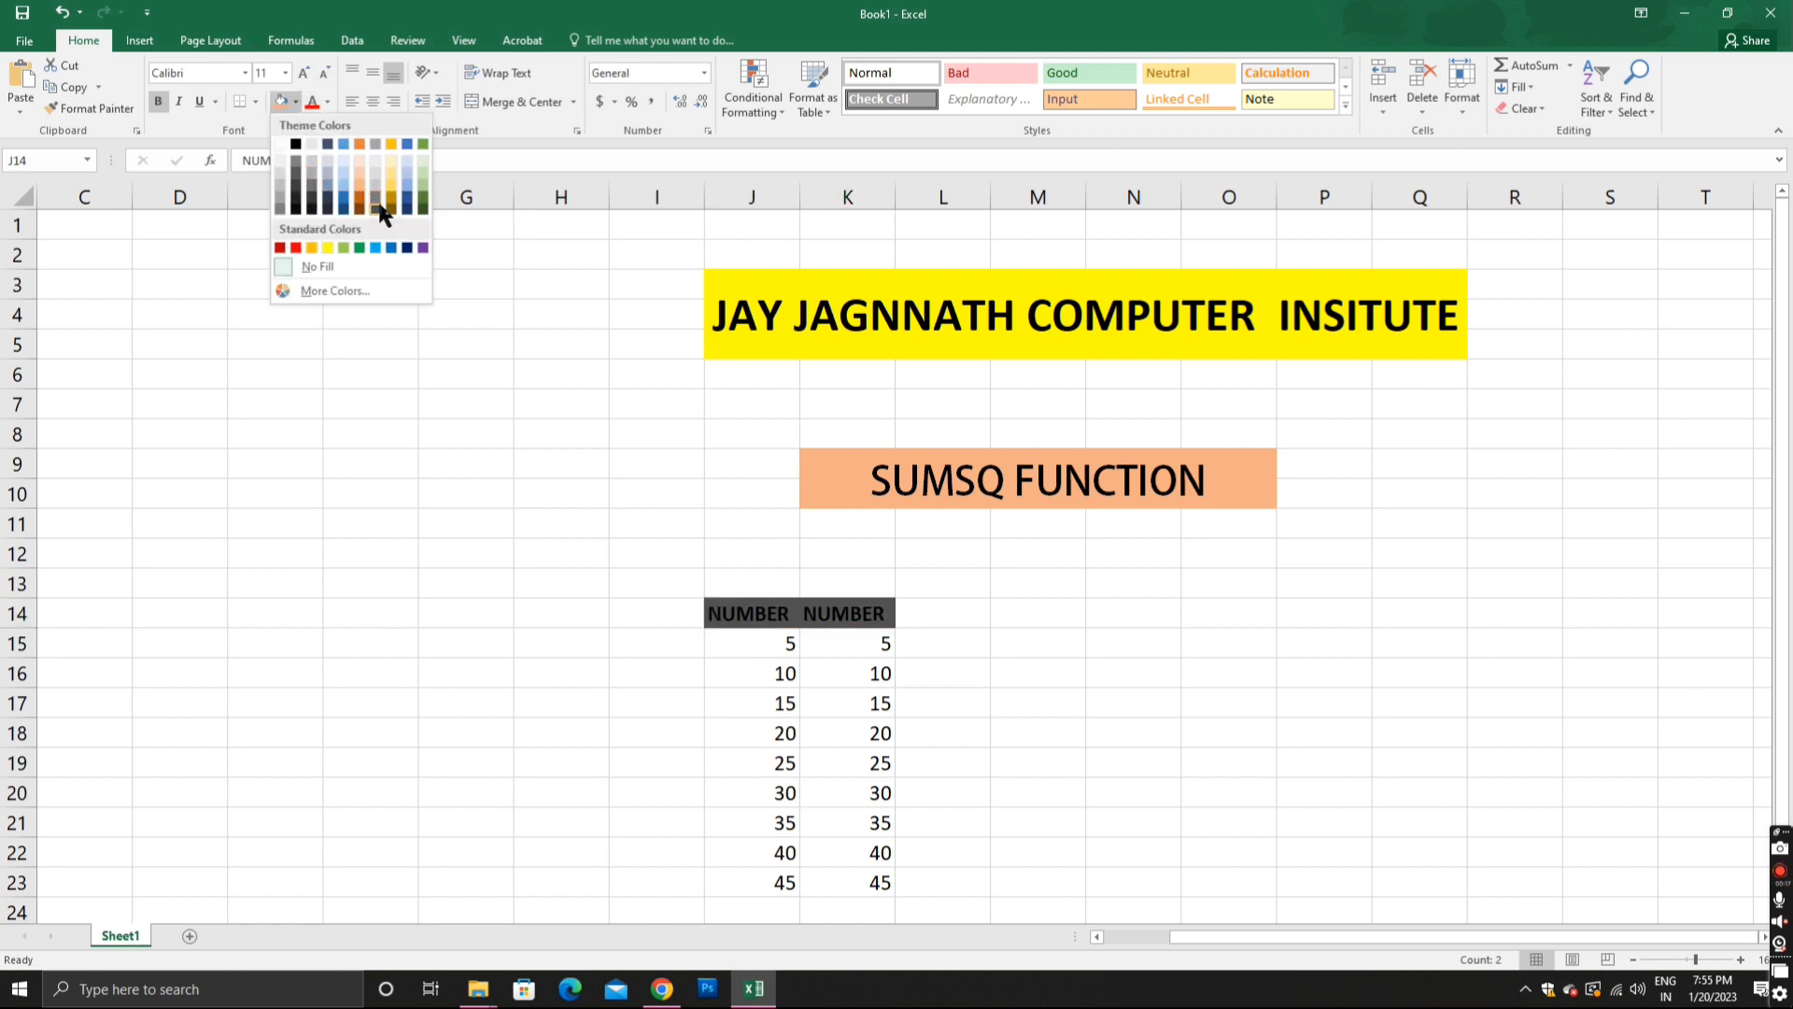
pyautogui.click(426, 186)
# Step: Apply All Borders to every cell of the J14:K23 table
pyautogui.moveTo(733, 613)
pyautogui.mouseDown()
pyautogui.moveTo(885, 843)
pyautogui.moveTo(885, 883)
pyautogui.mouseUp()
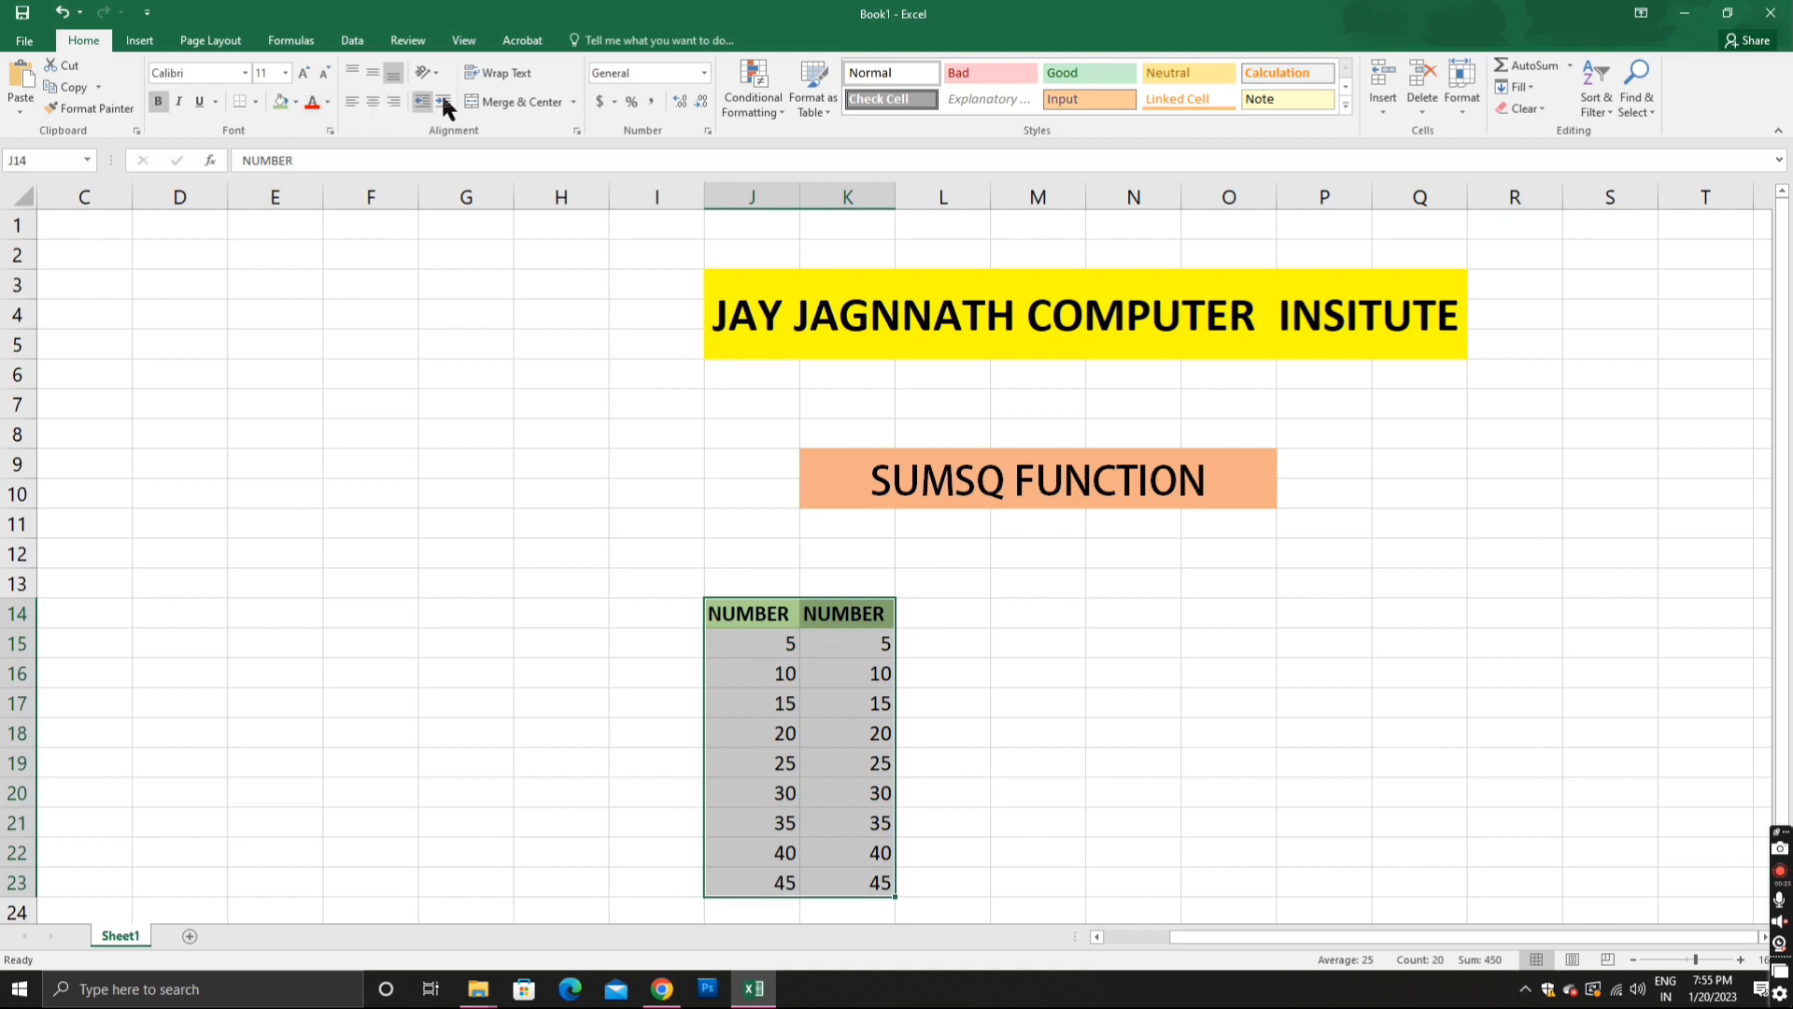
pyautogui.click(255, 101)
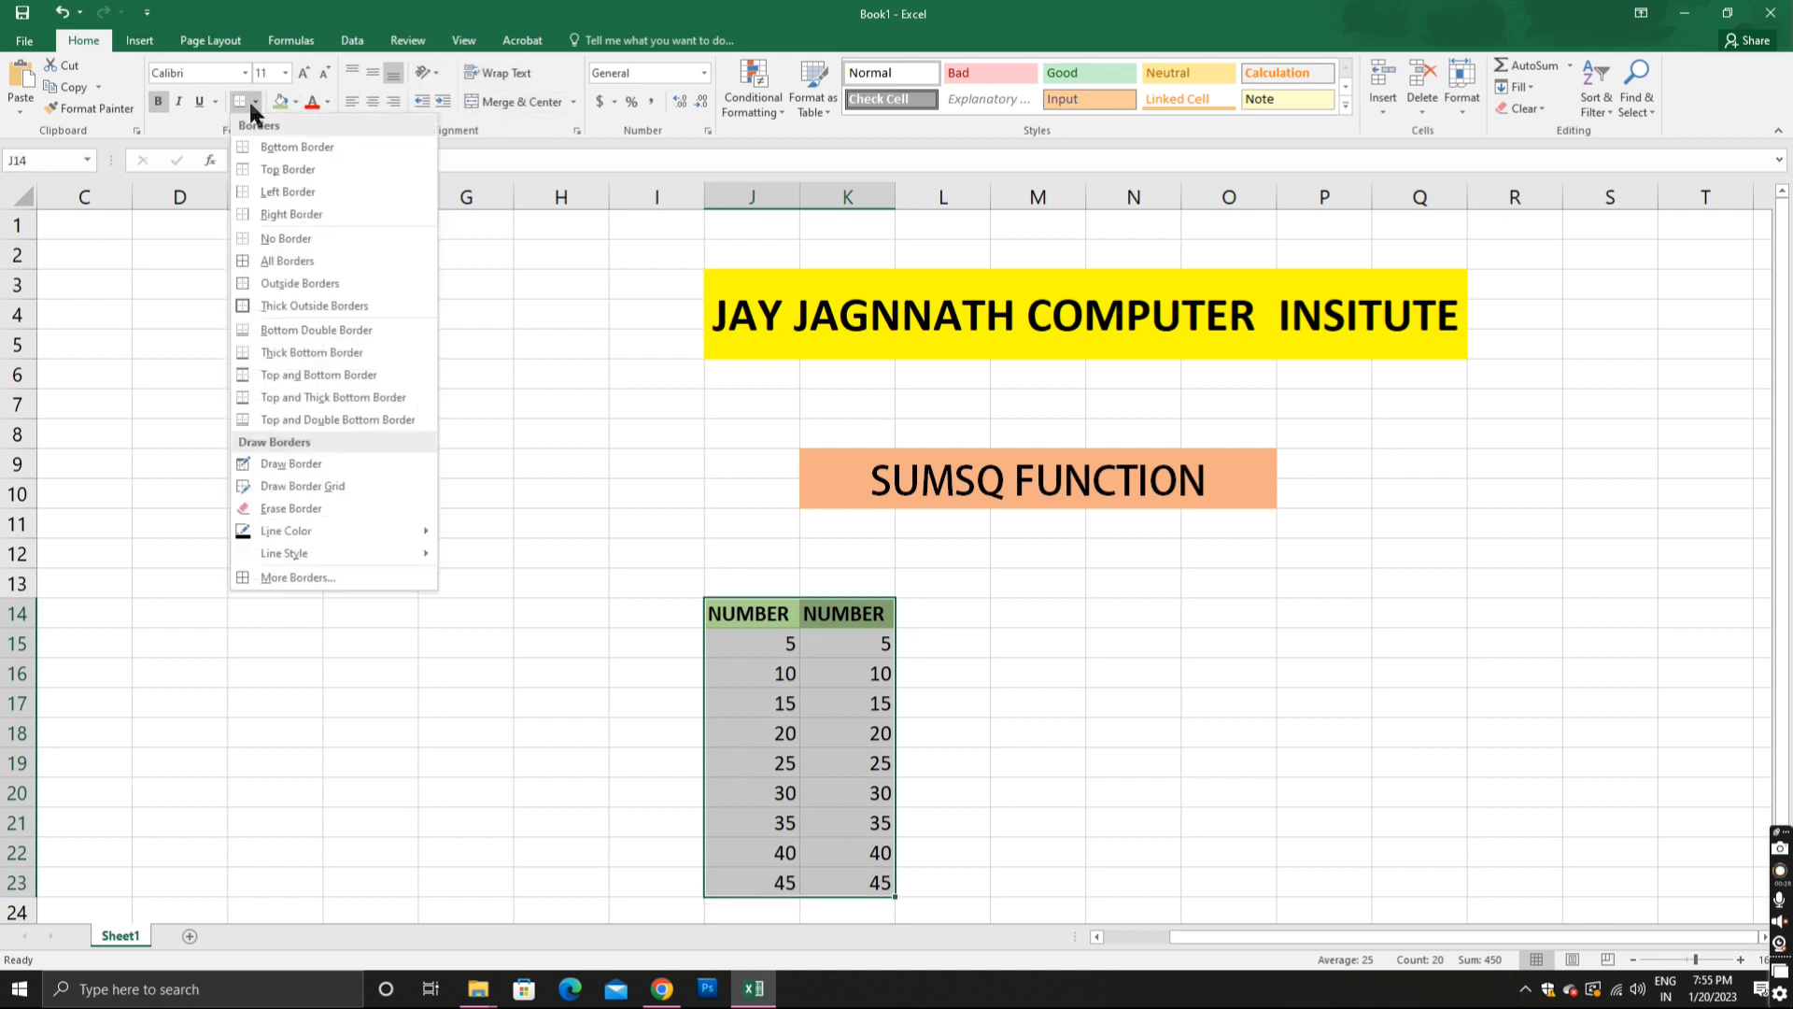
pyautogui.click(326, 261)
pyautogui.click(295, 44)
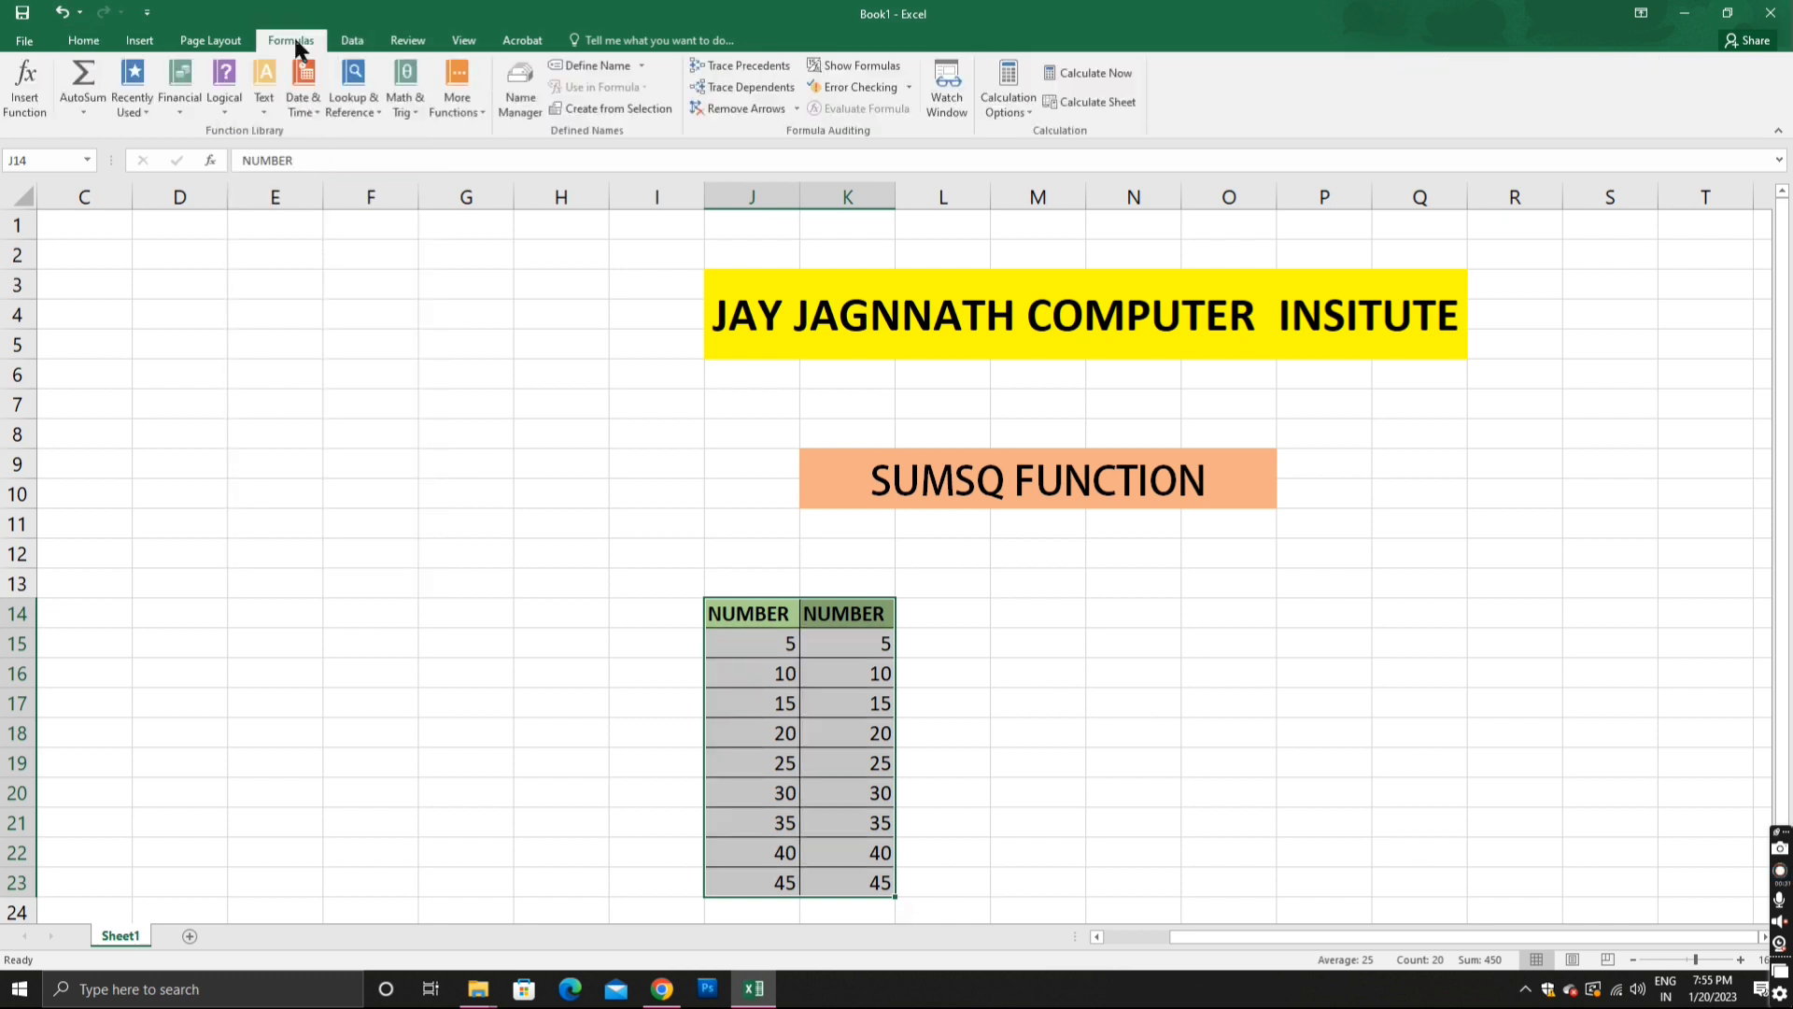
pyautogui.click(417, 99)
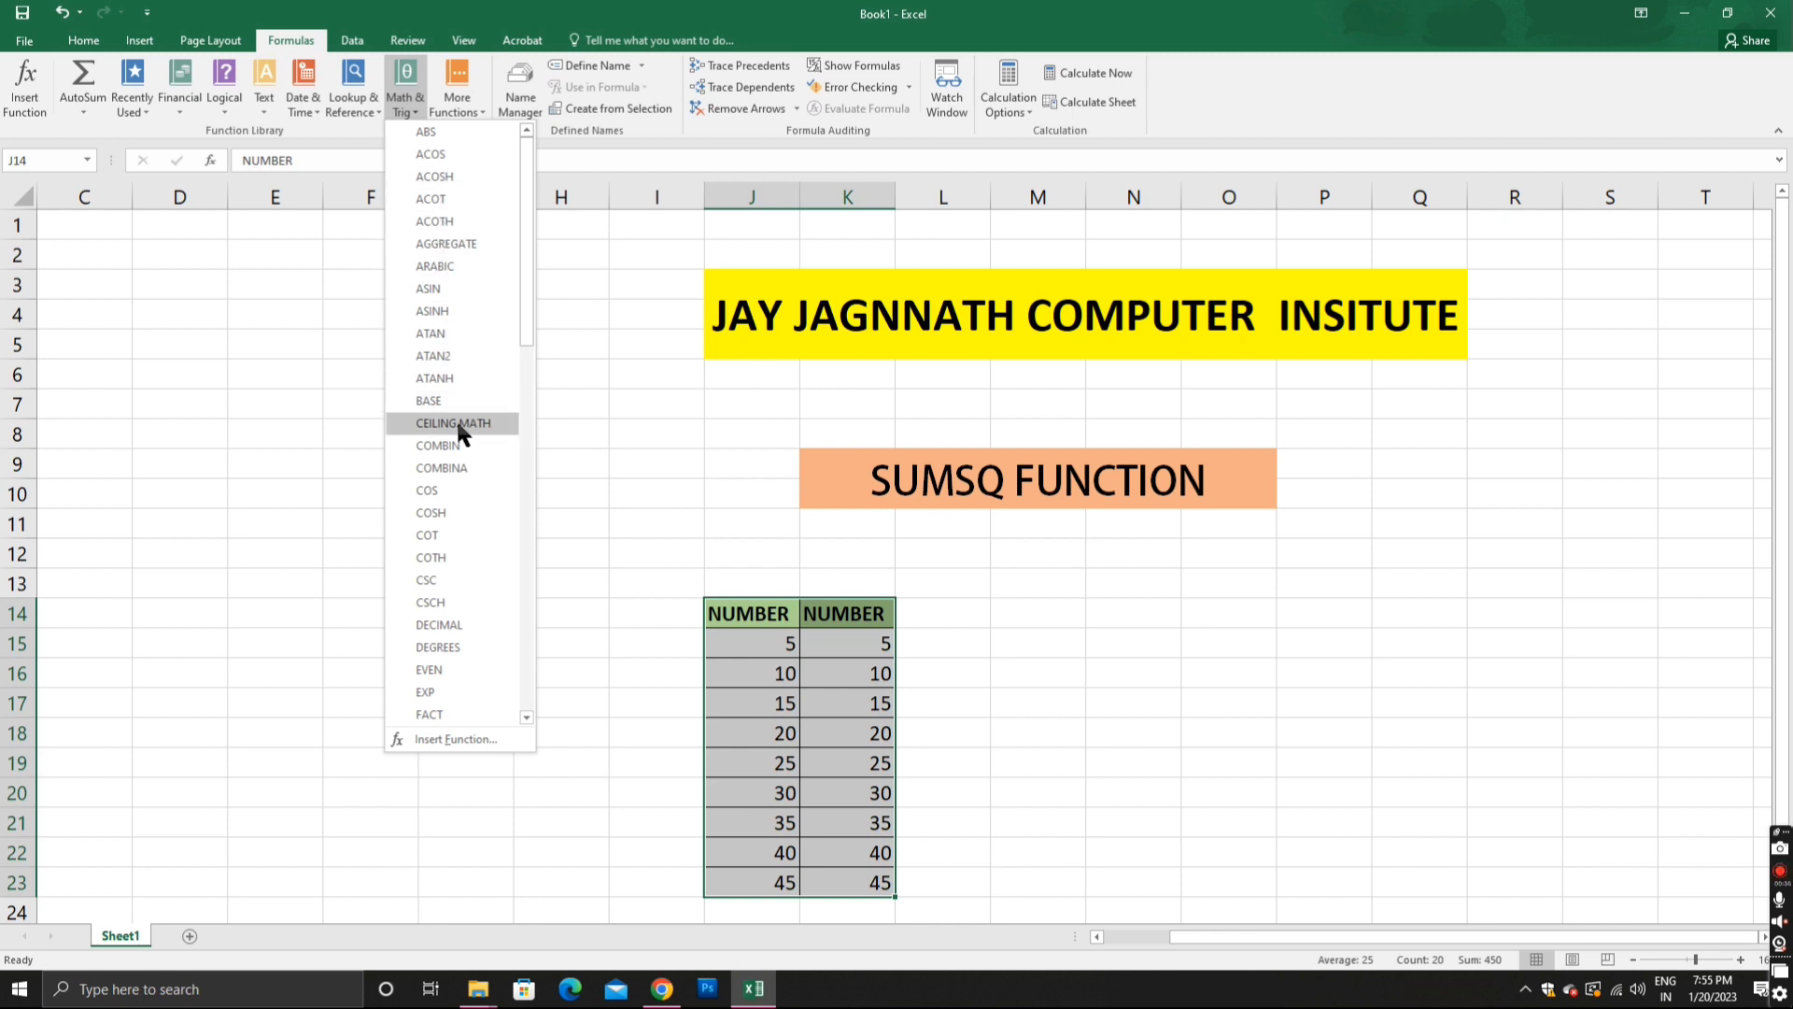
pyautogui.scroll(-3, 458, 428)
pyautogui.scroll(-3, 467, 519)
pyautogui.scroll(-3, 467, 530)
pyautogui.scroll(-2, 452, 614)
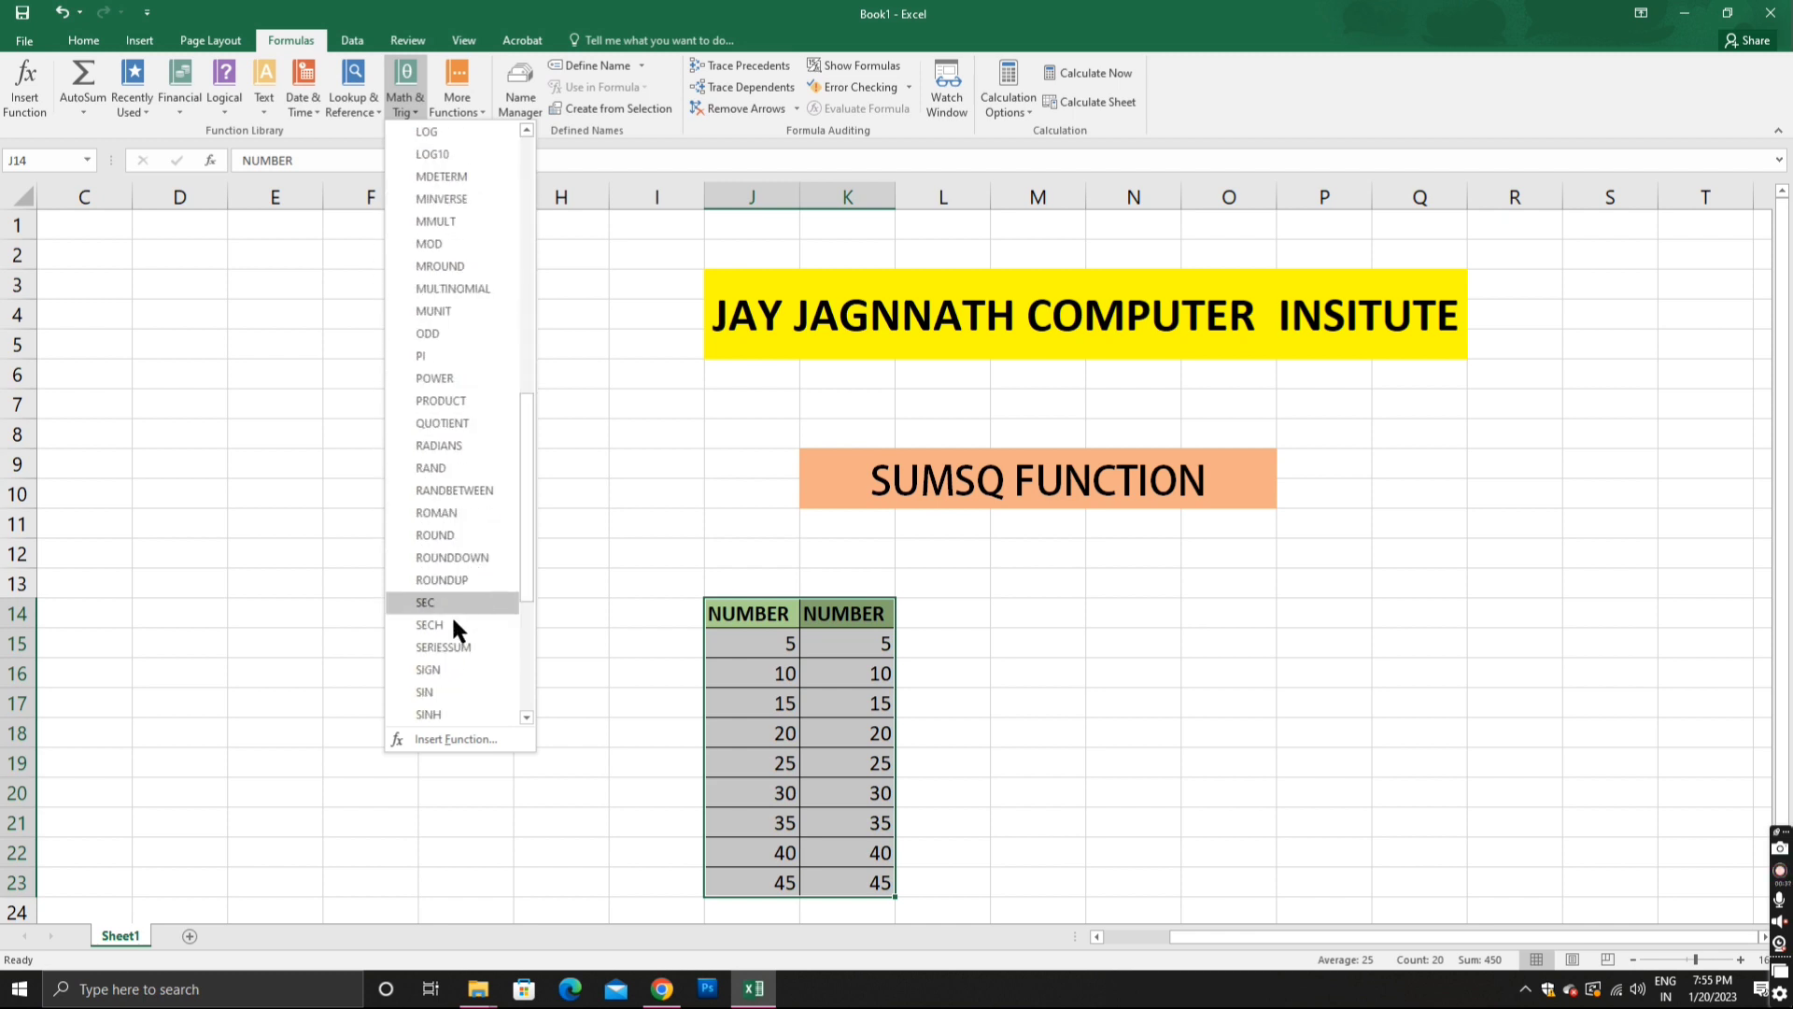
pyautogui.scroll(-3, 453, 626)
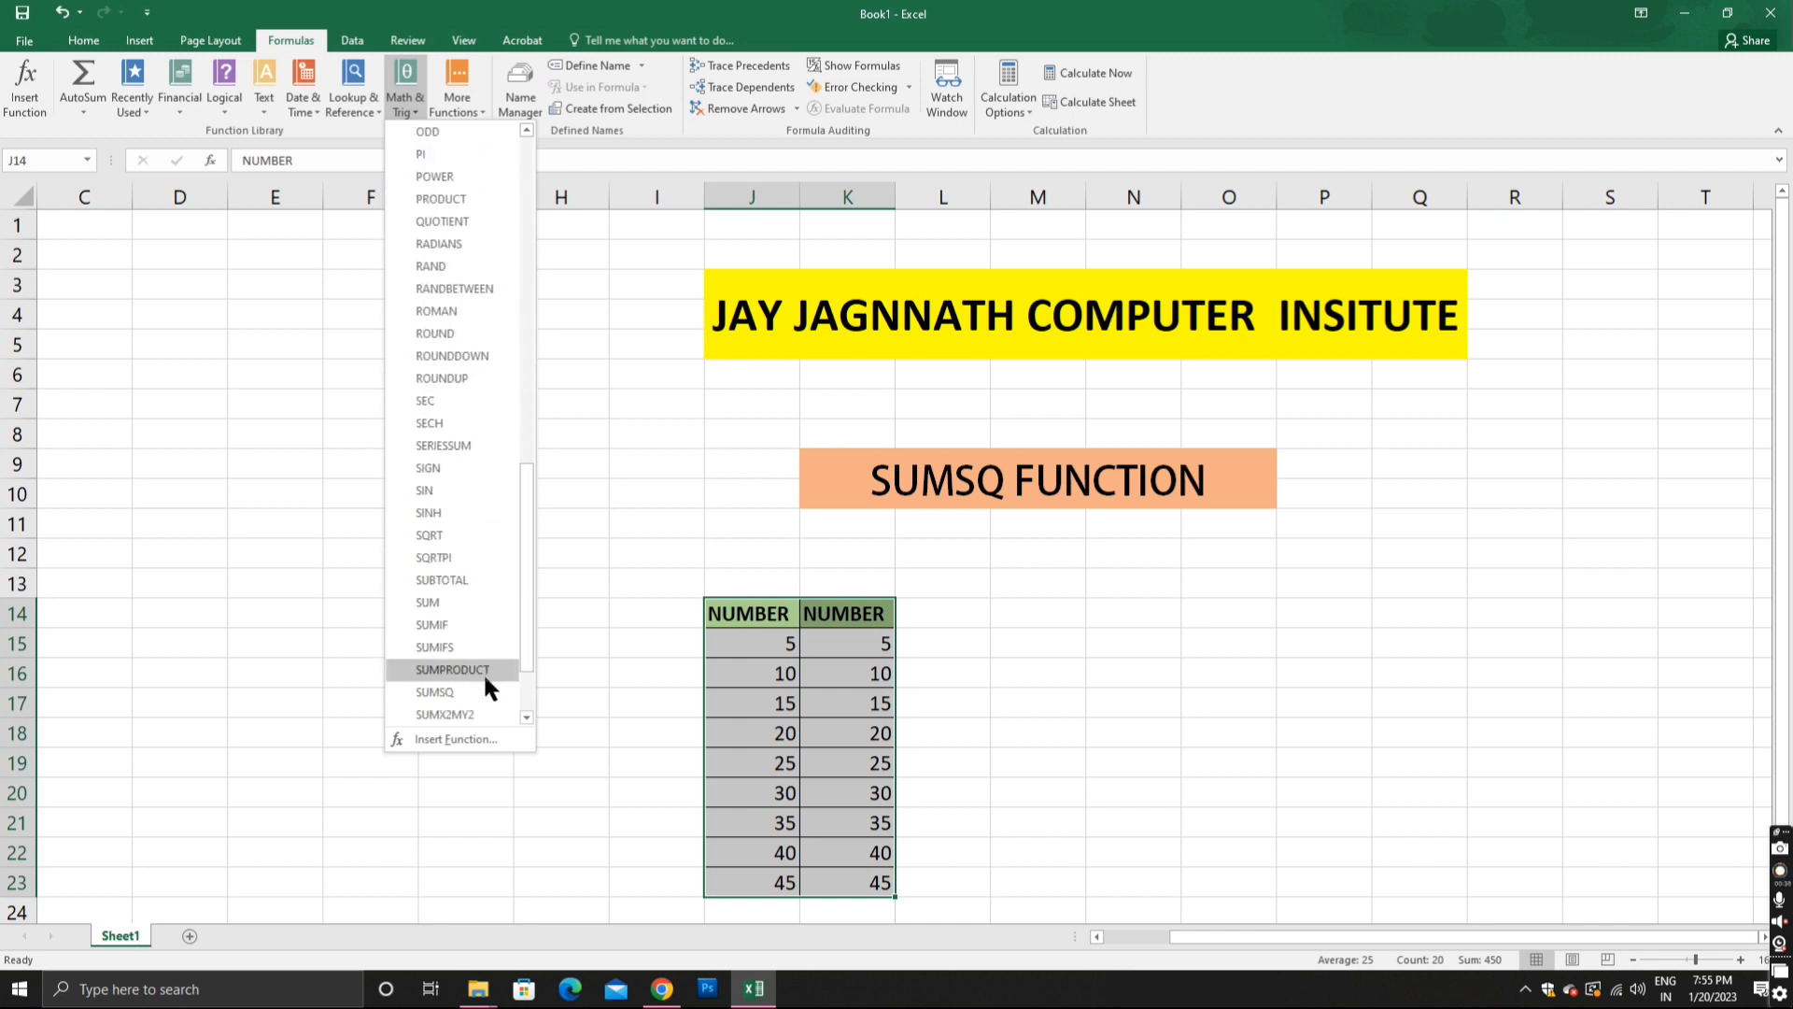
pyautogui.moveTo(435, 692)
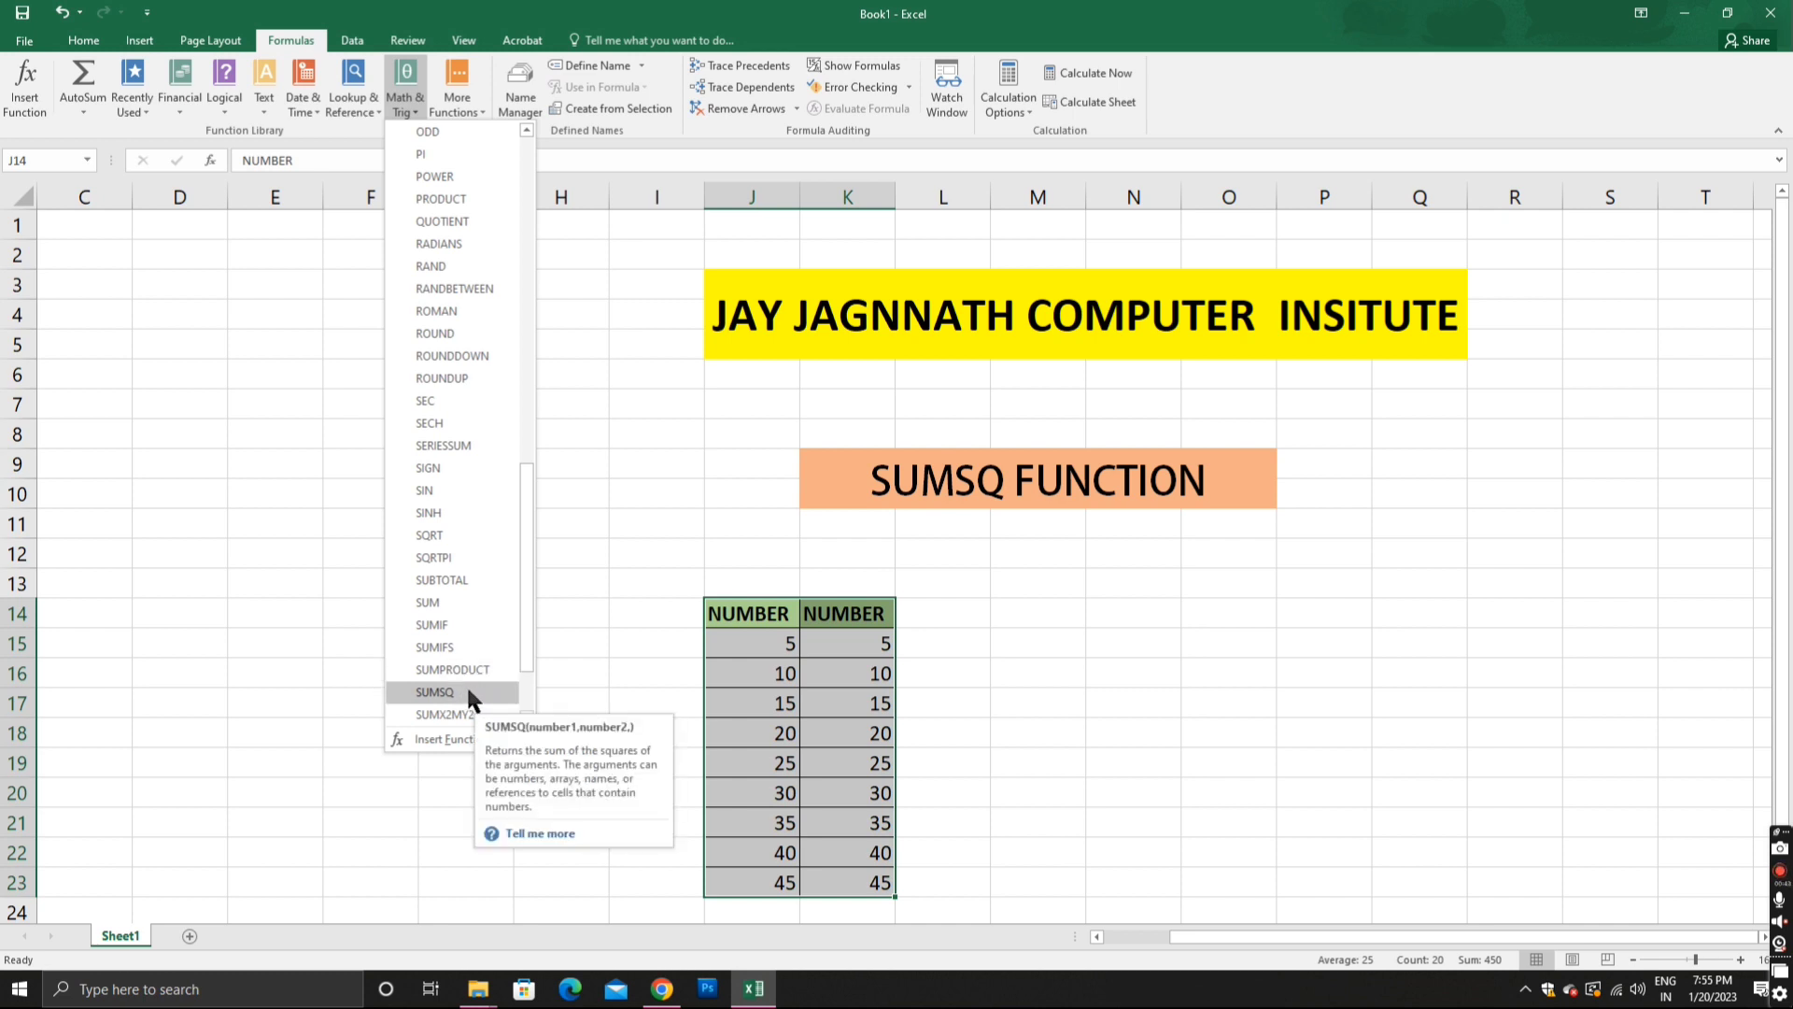
pyautogui.click(1038, 611)
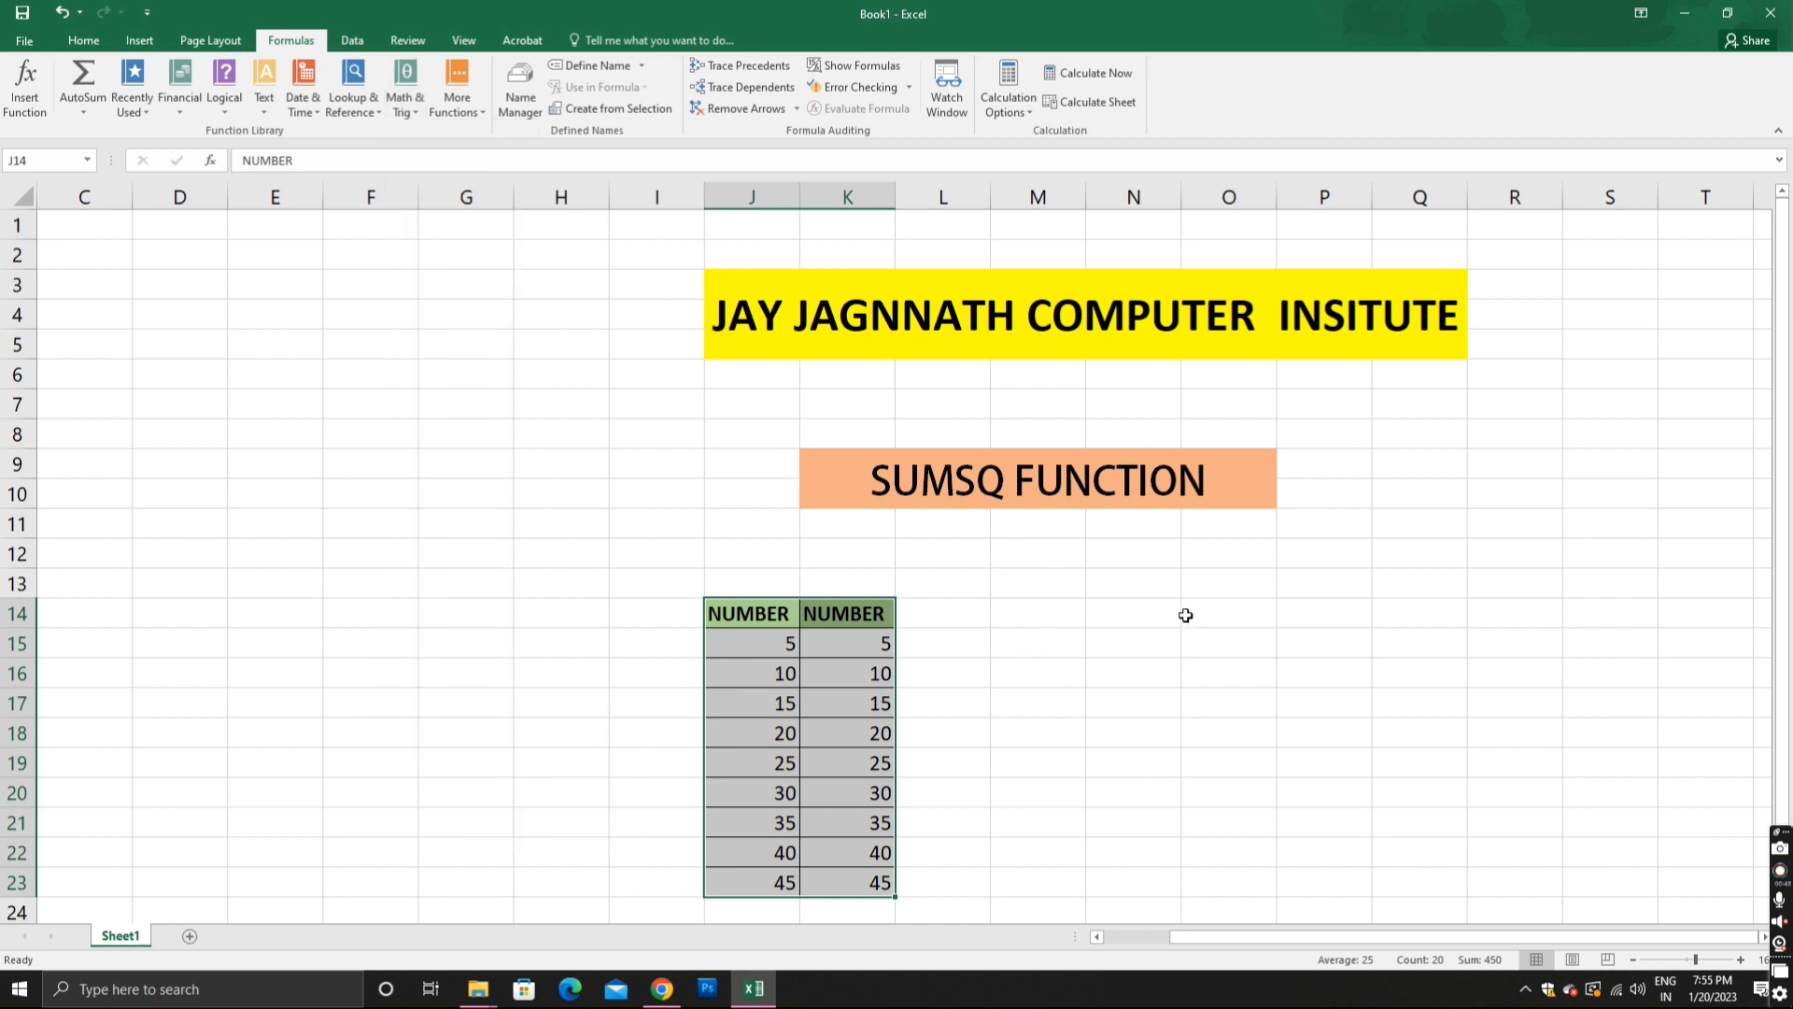
# Step: Enter =SUMSQ(J15,K15) in M15 so it returns 50
pyautogui.click(1219, 616)
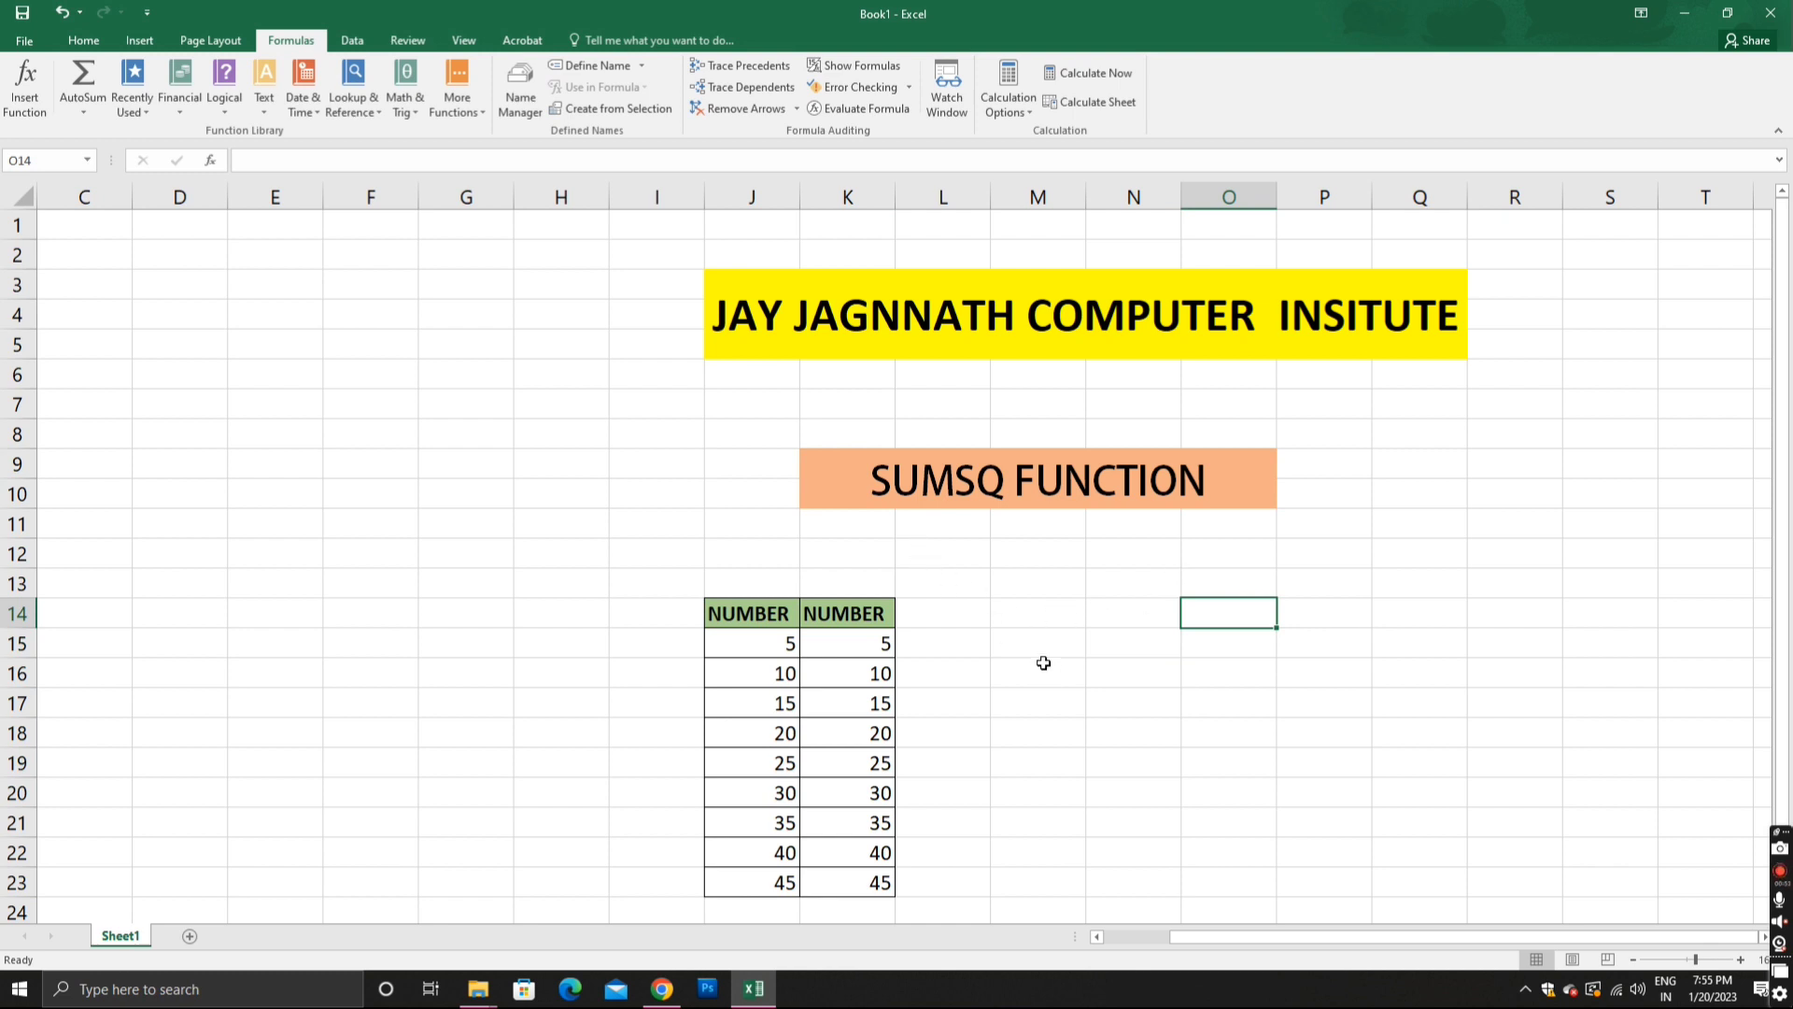
pyautogui.click(962, 645)
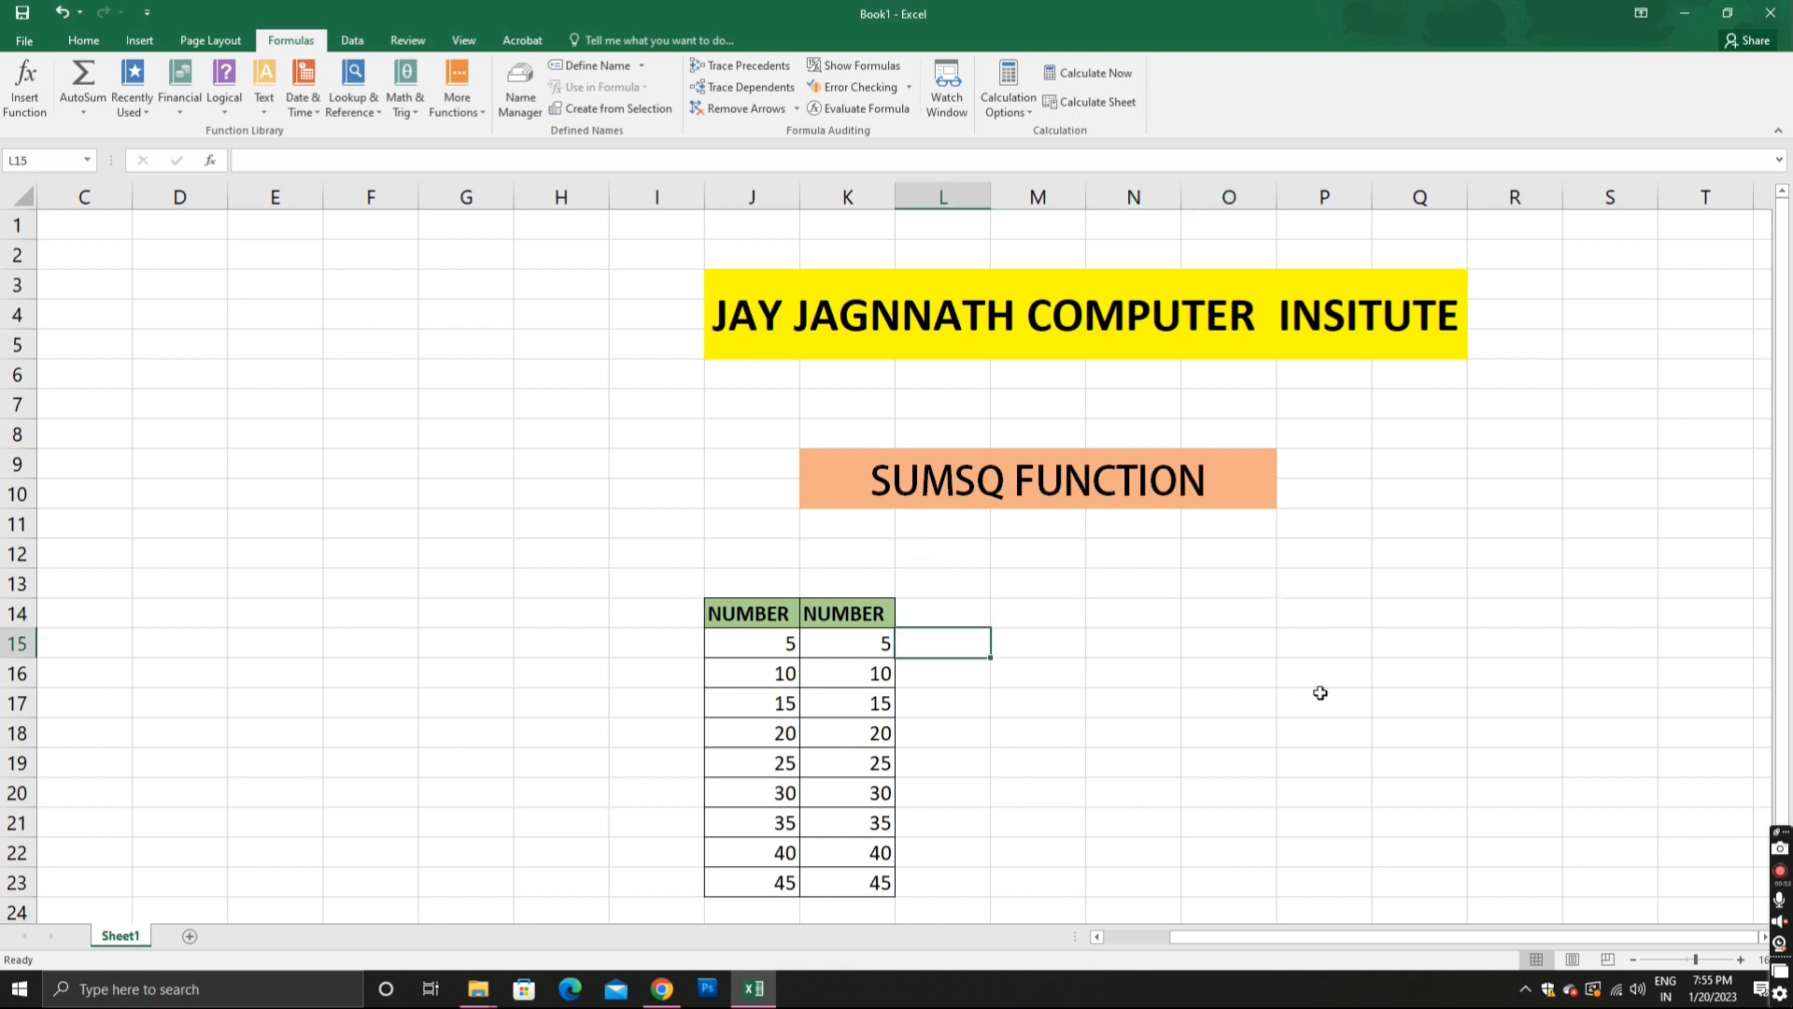
pyautogui.click(1034, 645)
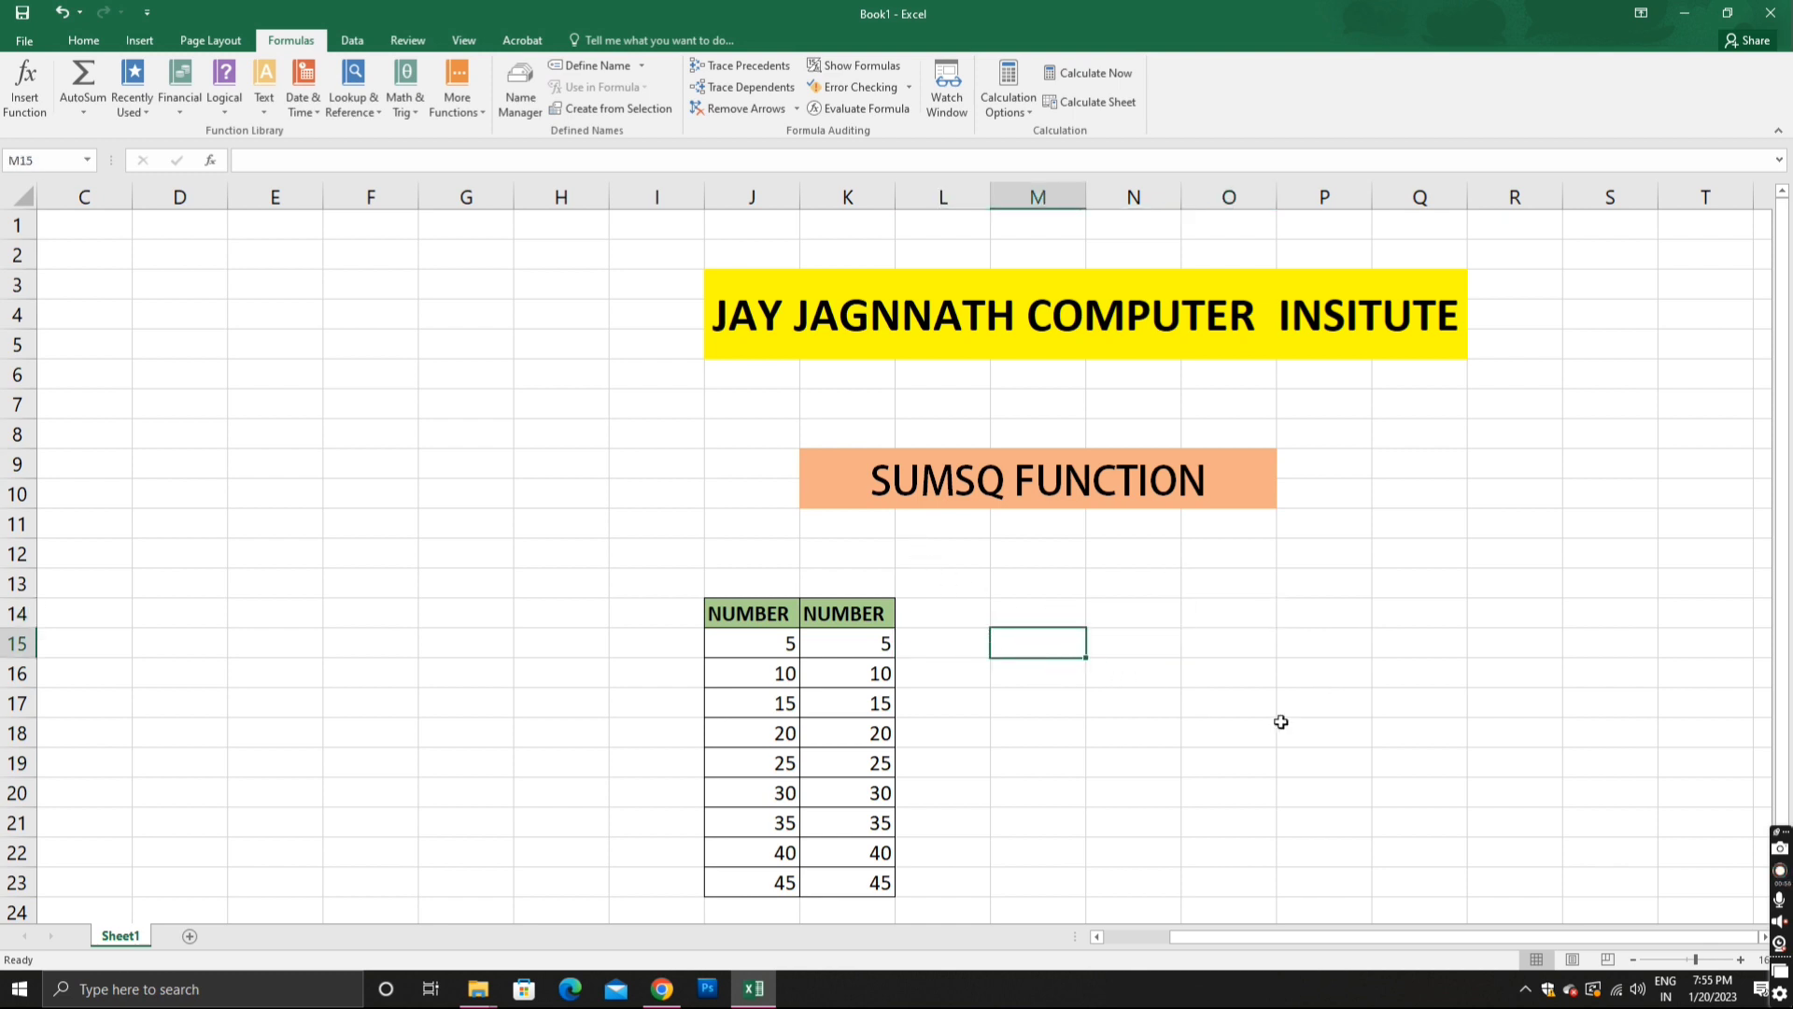
pyautogui.write('su')
pyautogui.press('BackSpace')
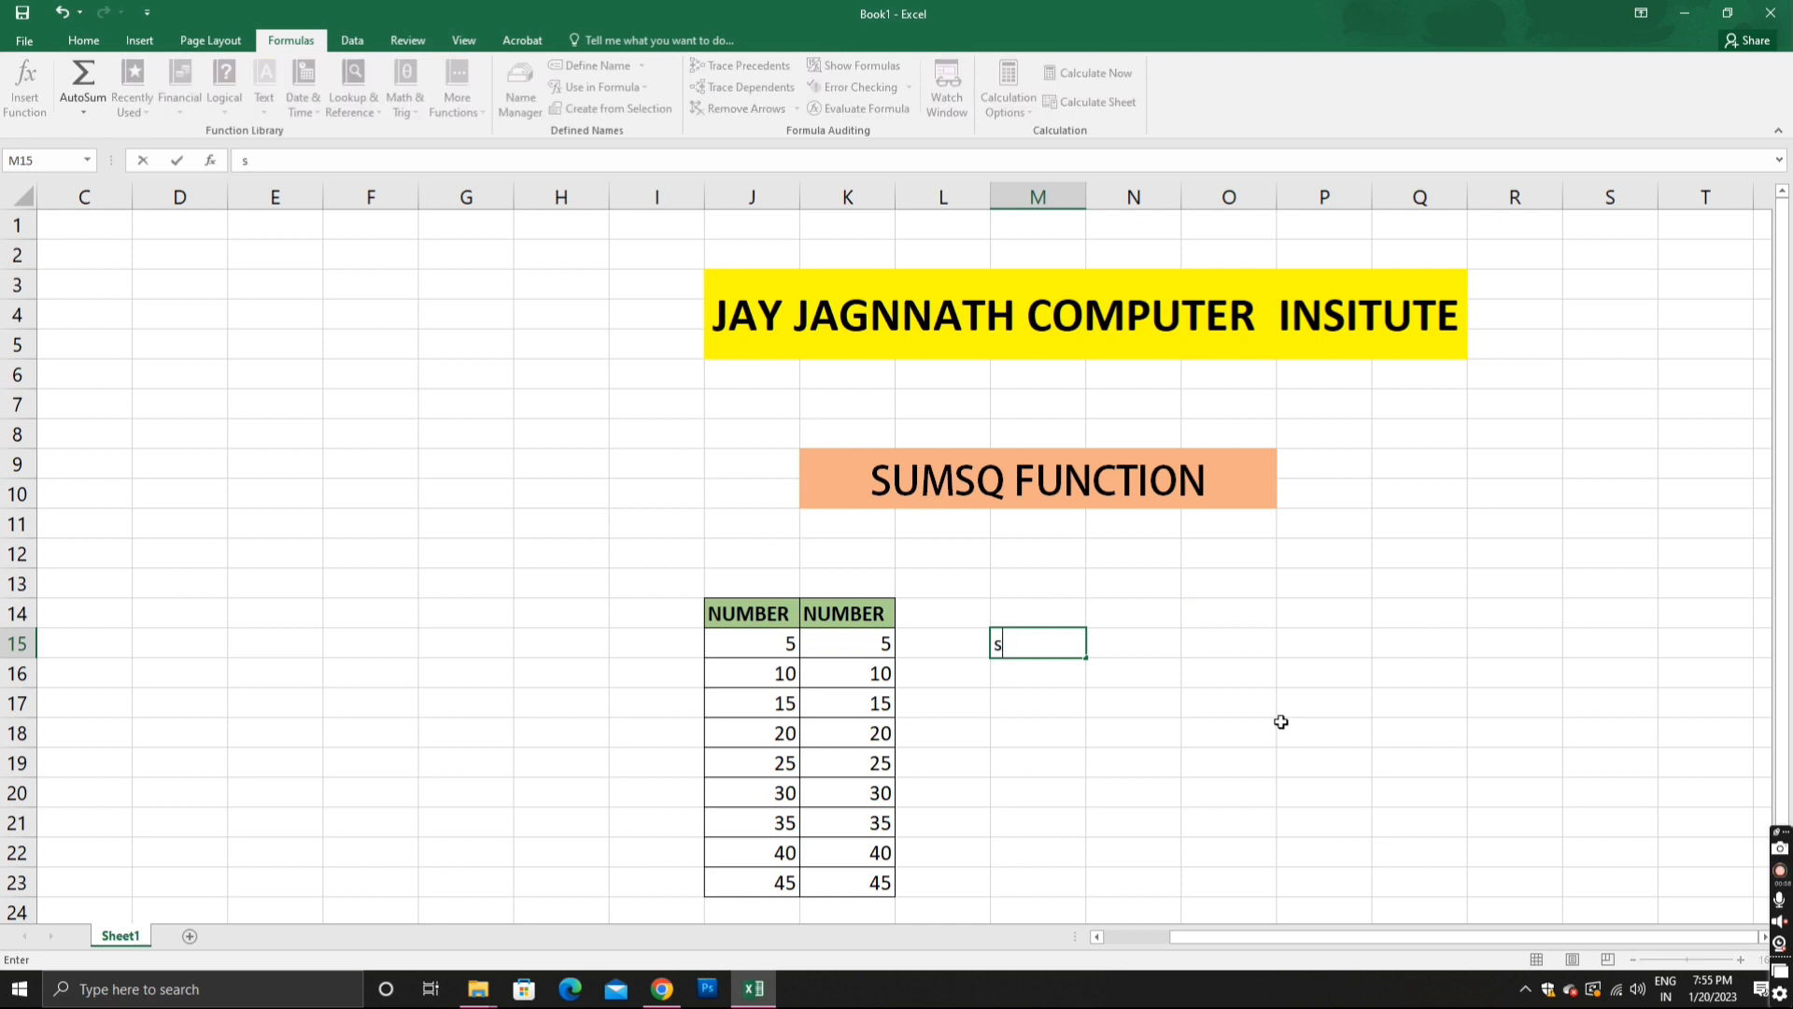
pyautogui.press('BackSpace')
pyautogui.write('=')
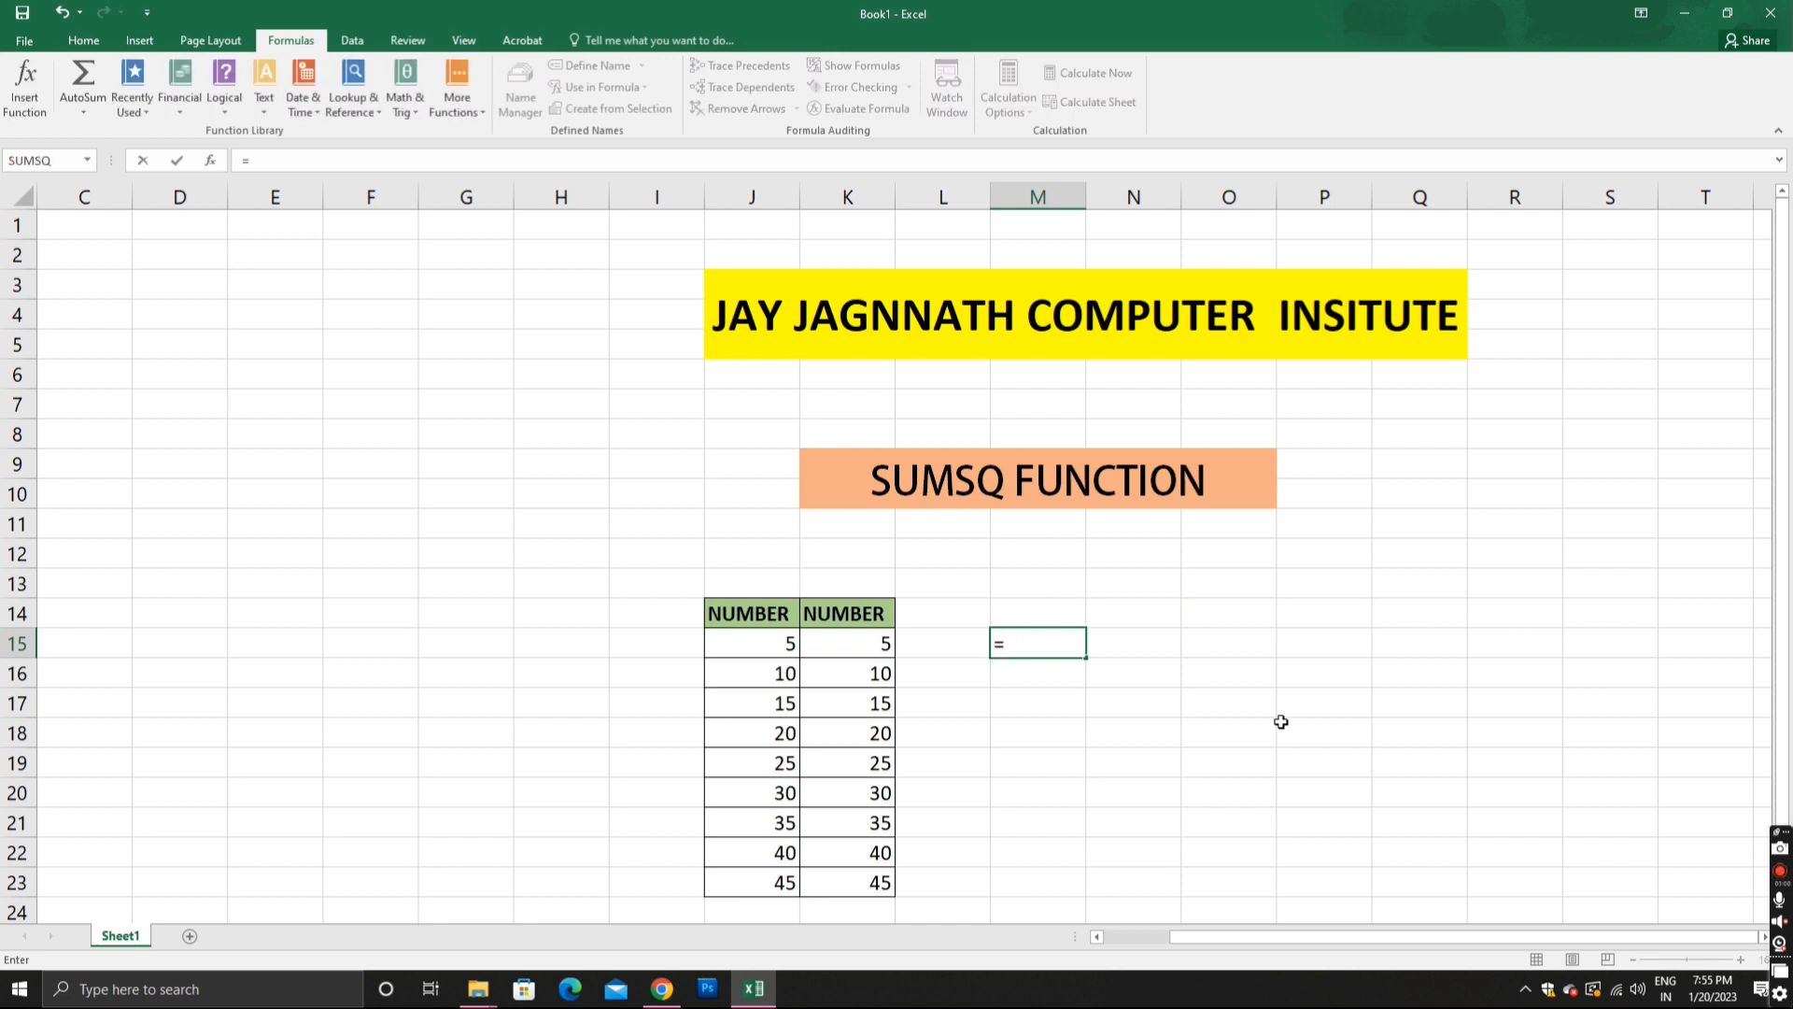
pyautogui.write('su')
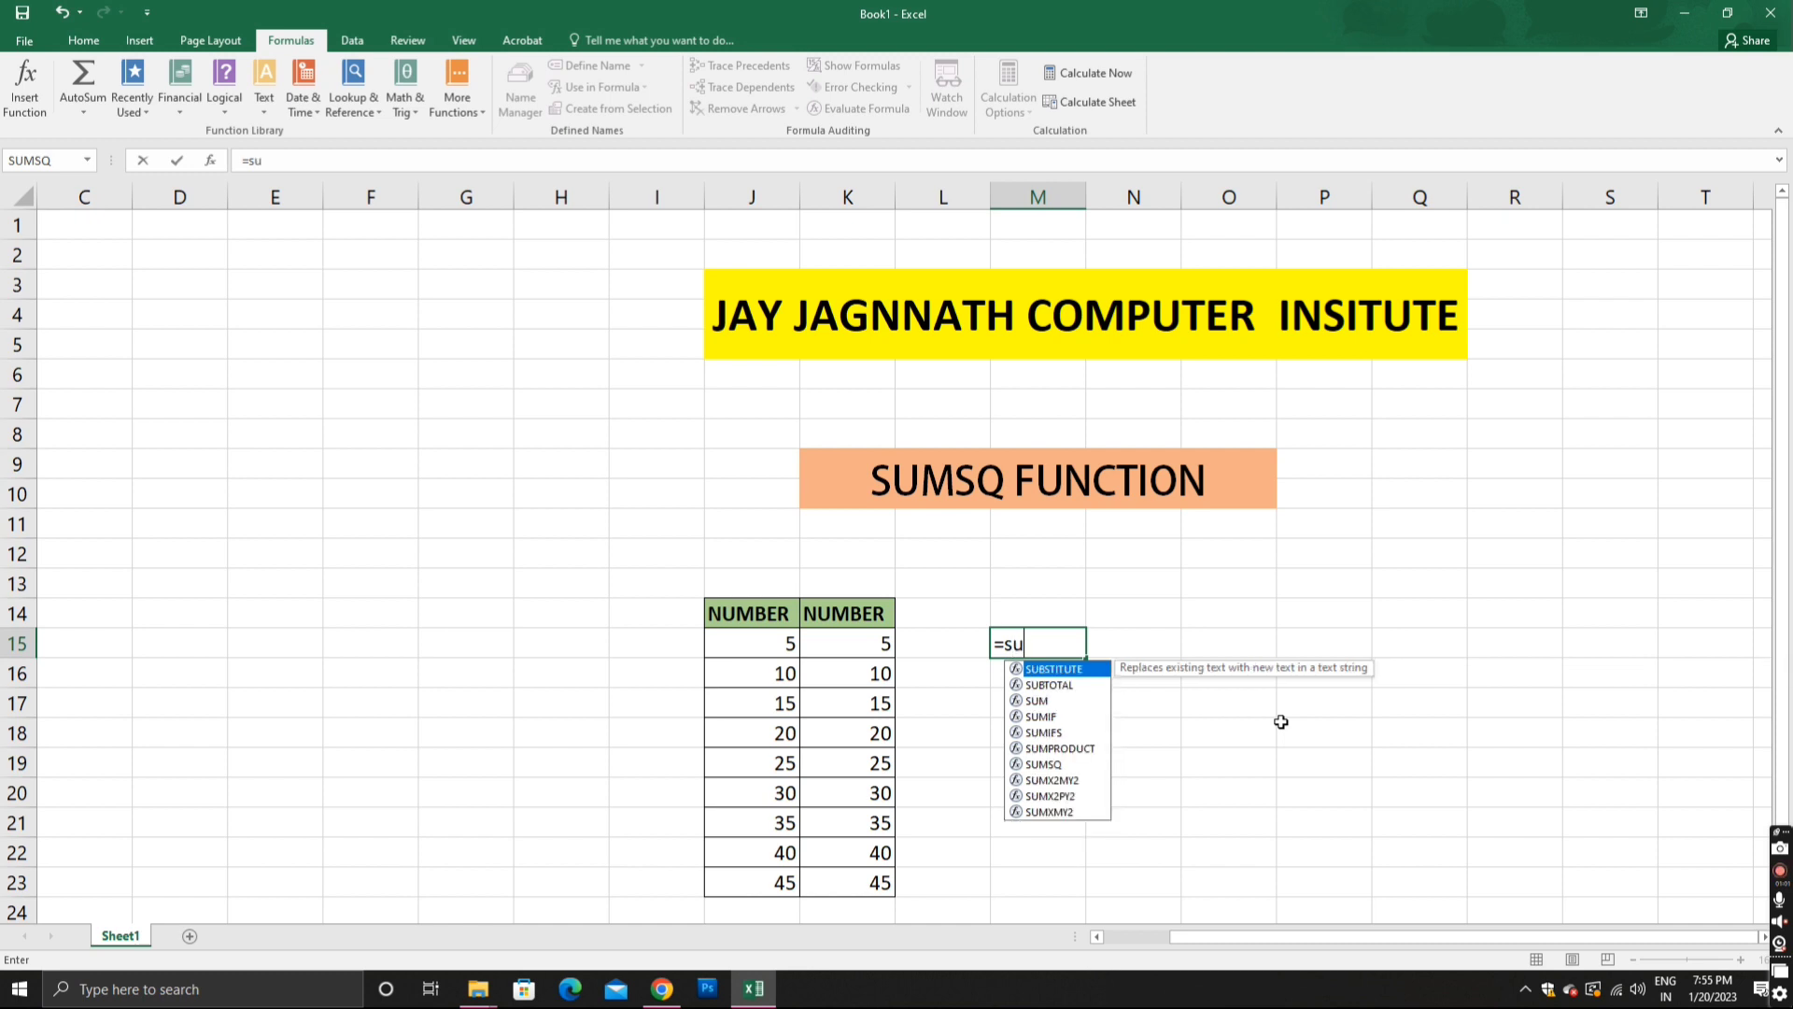
pyautogui.write('m')
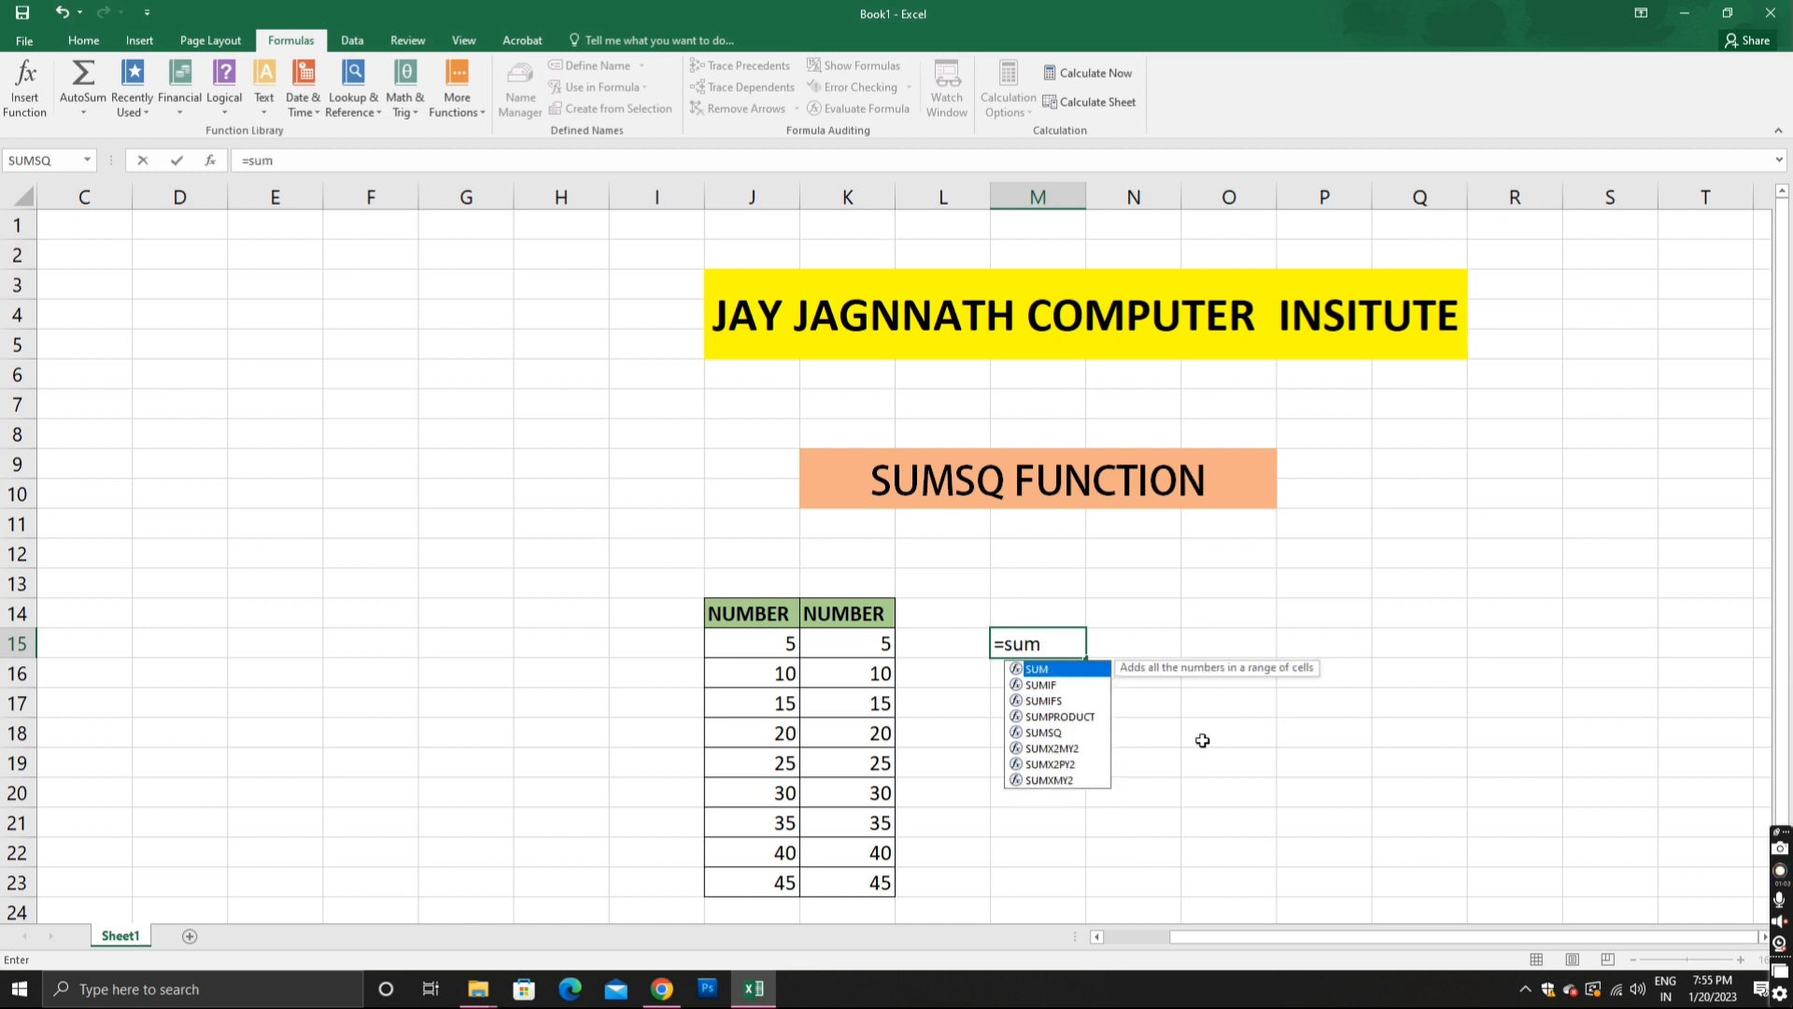
pyautogui.press('Down')
pyautogui.press('Down')
pyautogui.press('Down')
pyautogui.press('Down')
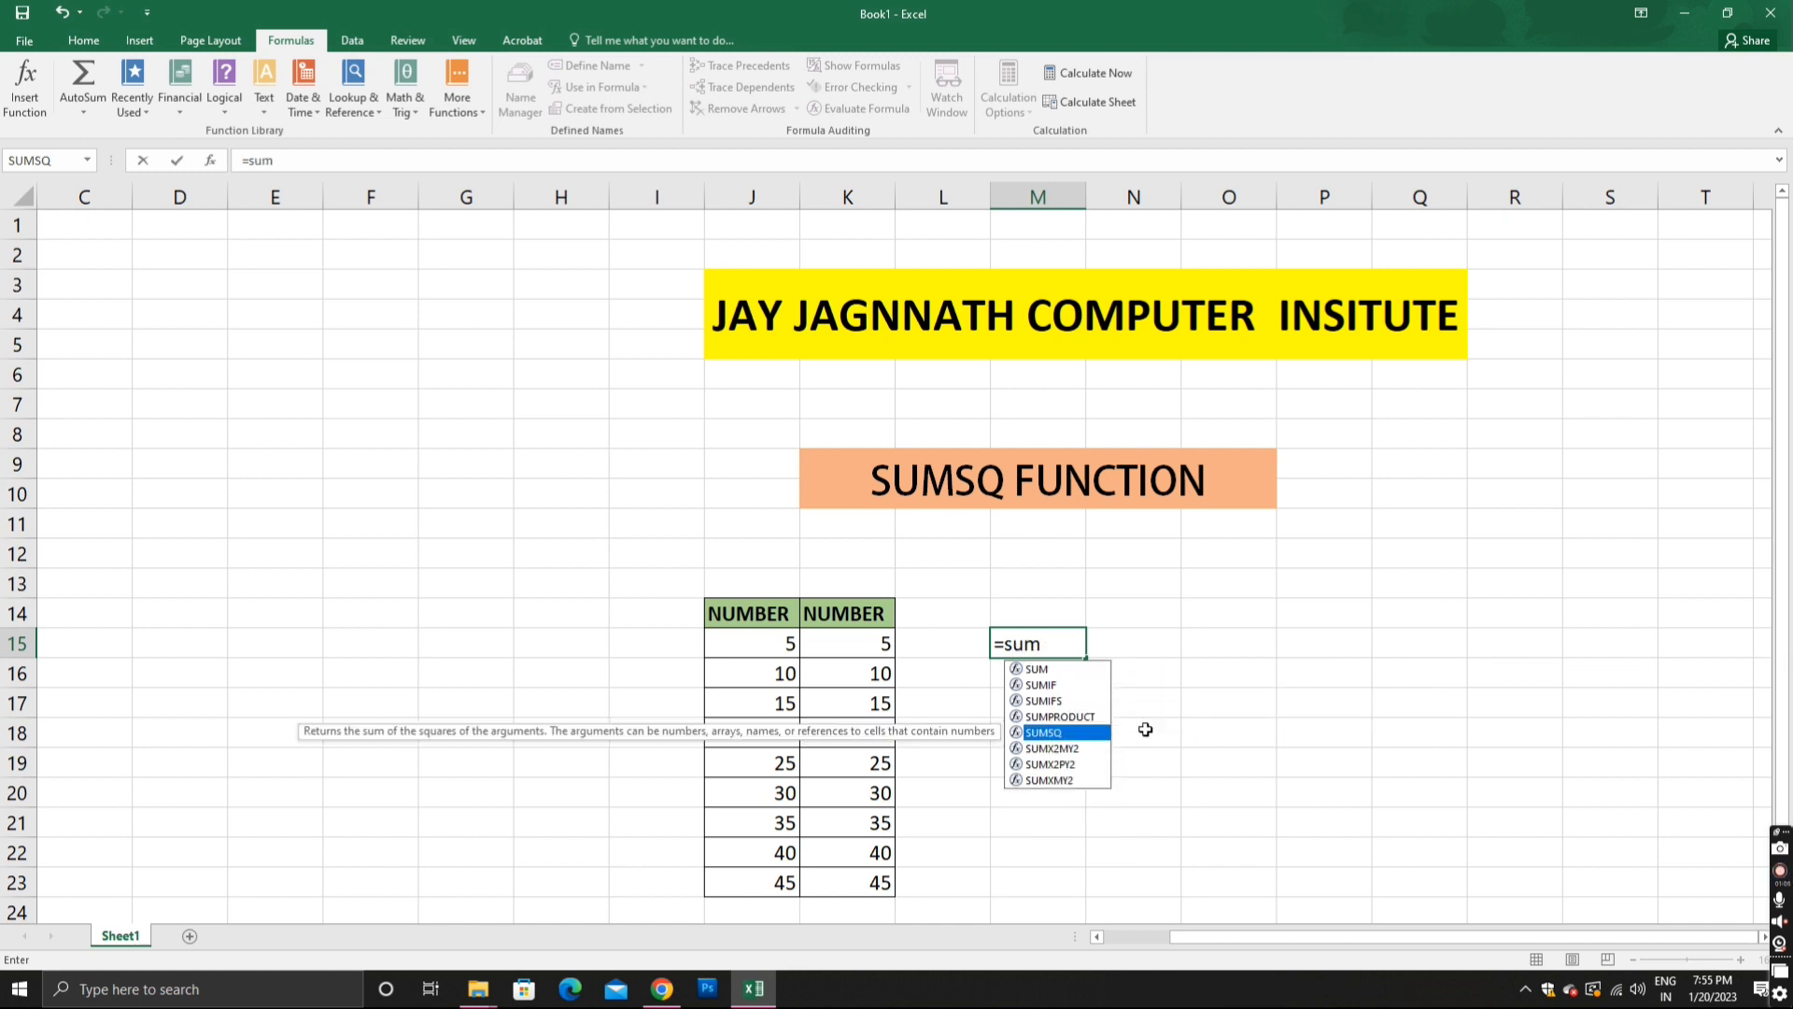
pyautogui.press('Tab')
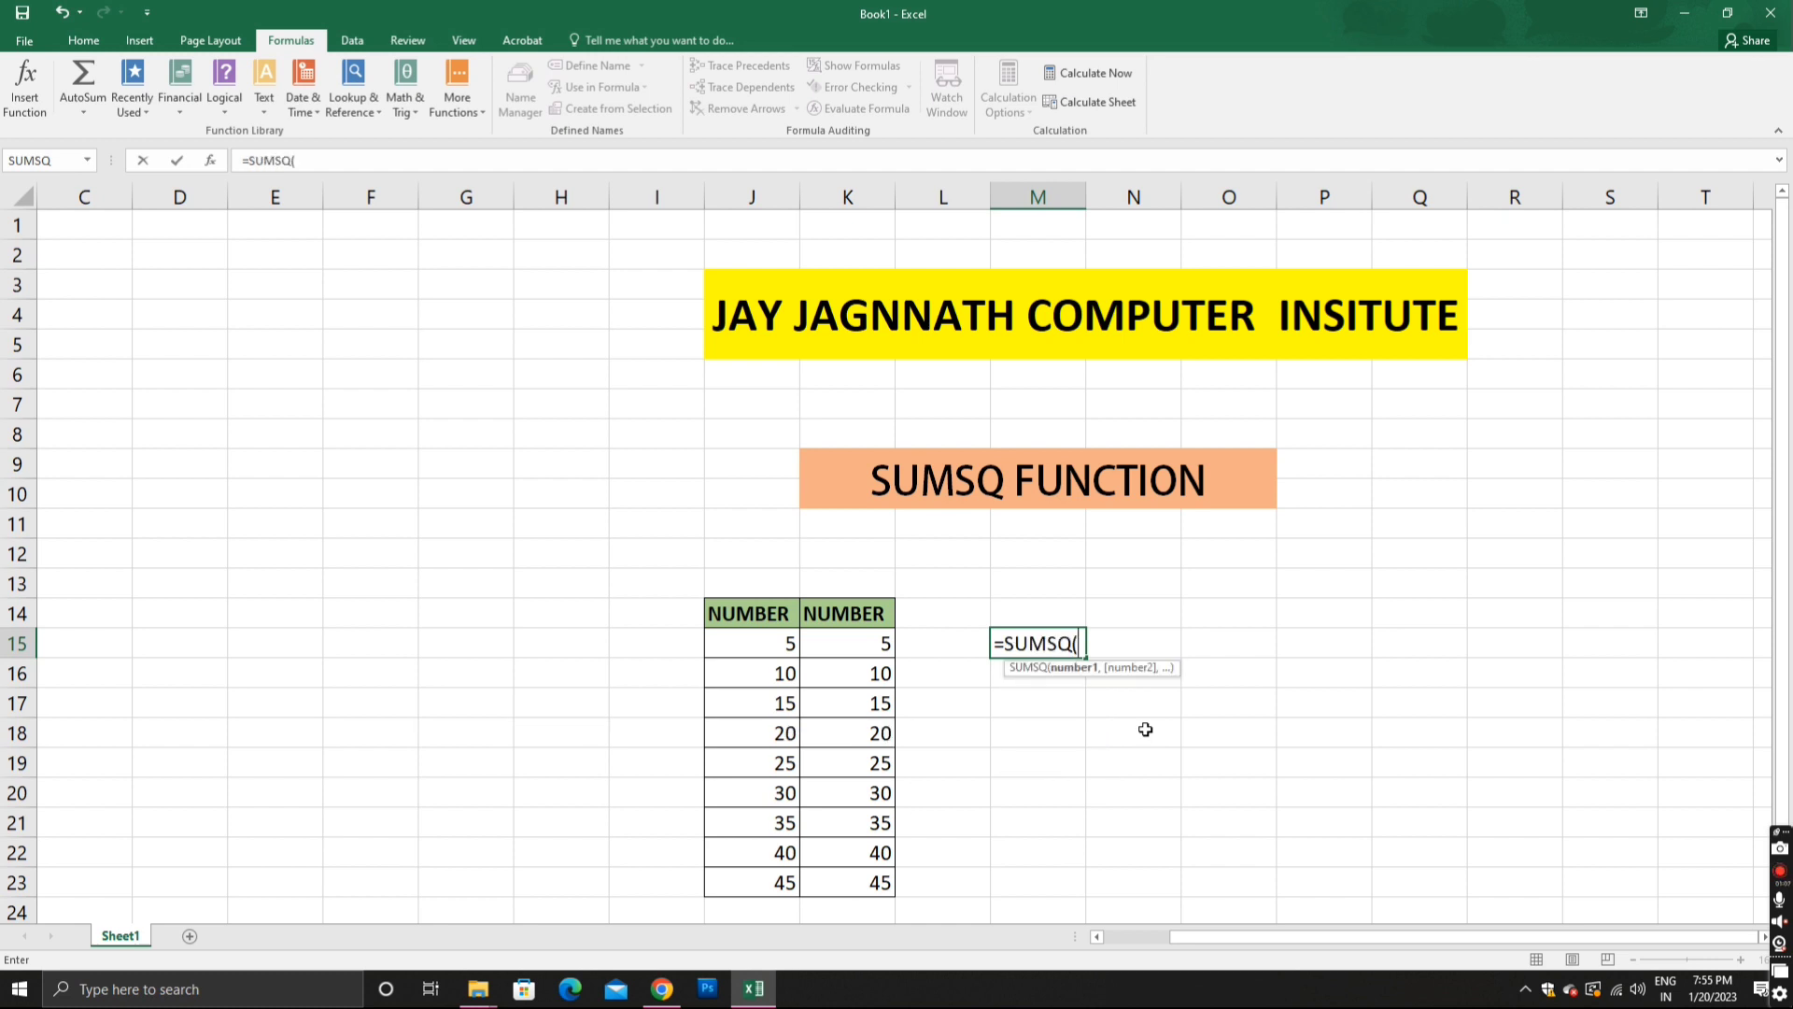
pyautogui.click(792, 647)
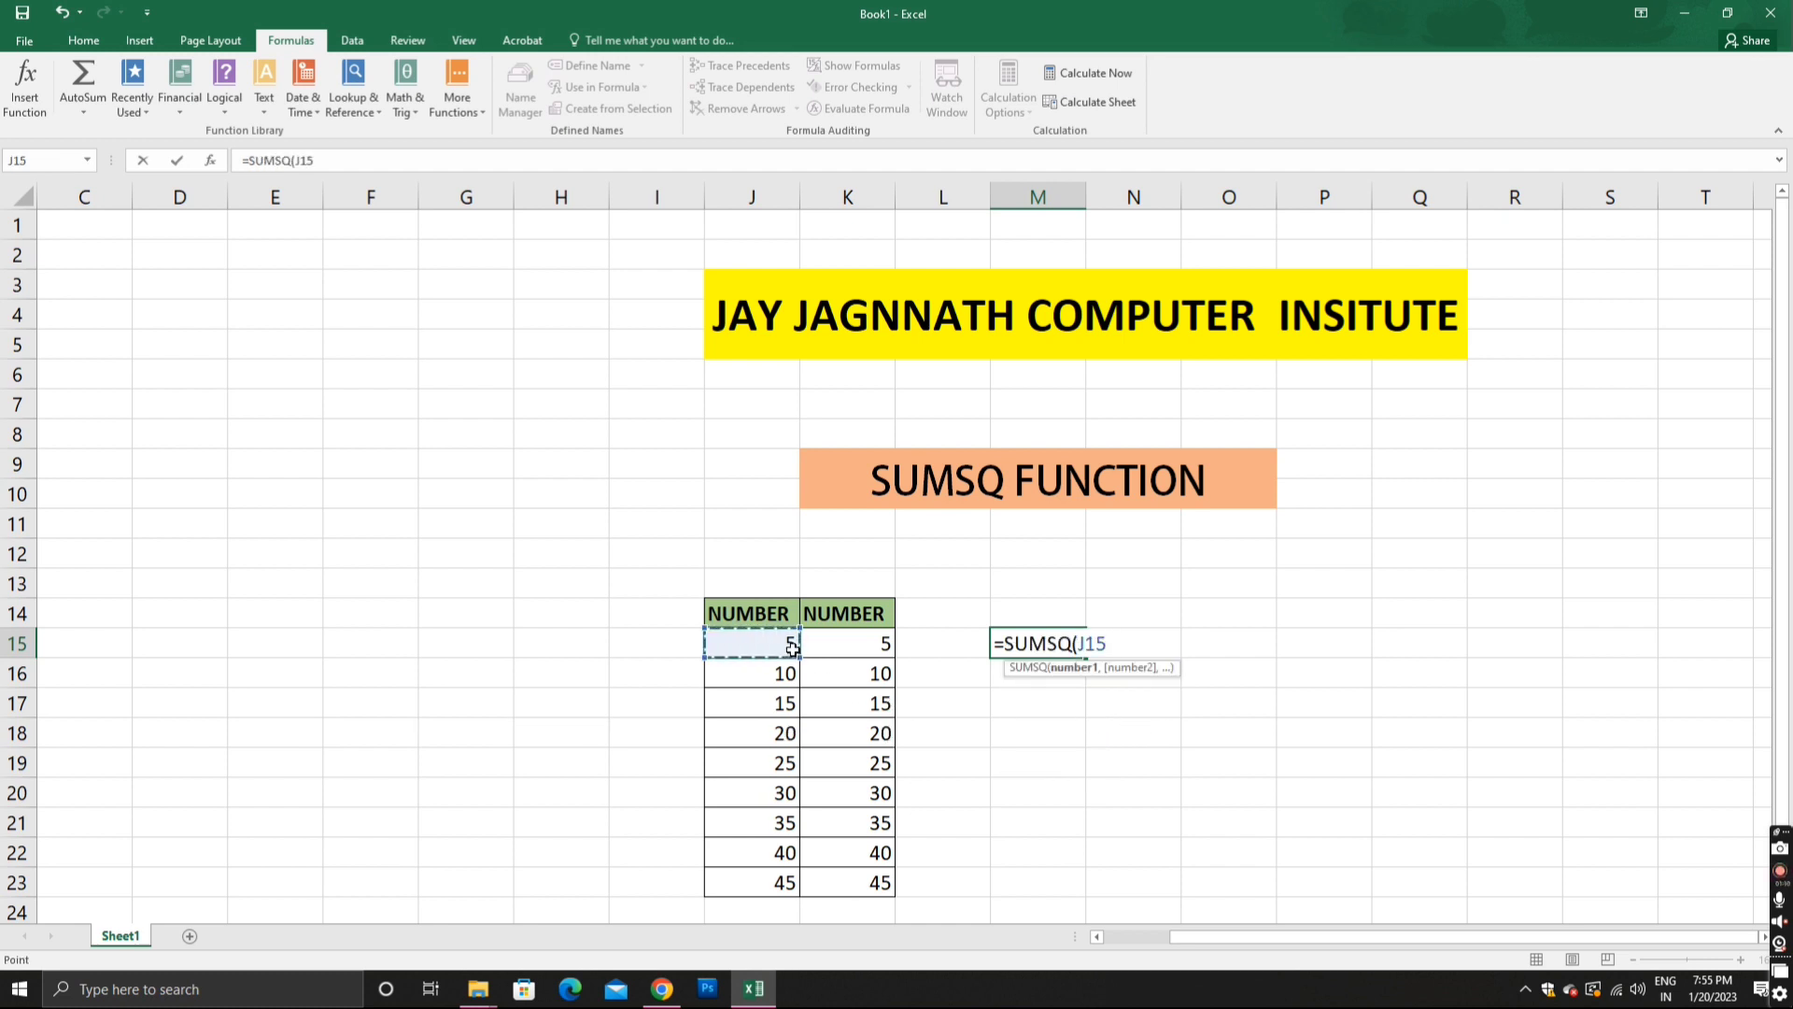
pyautogui.write(',')
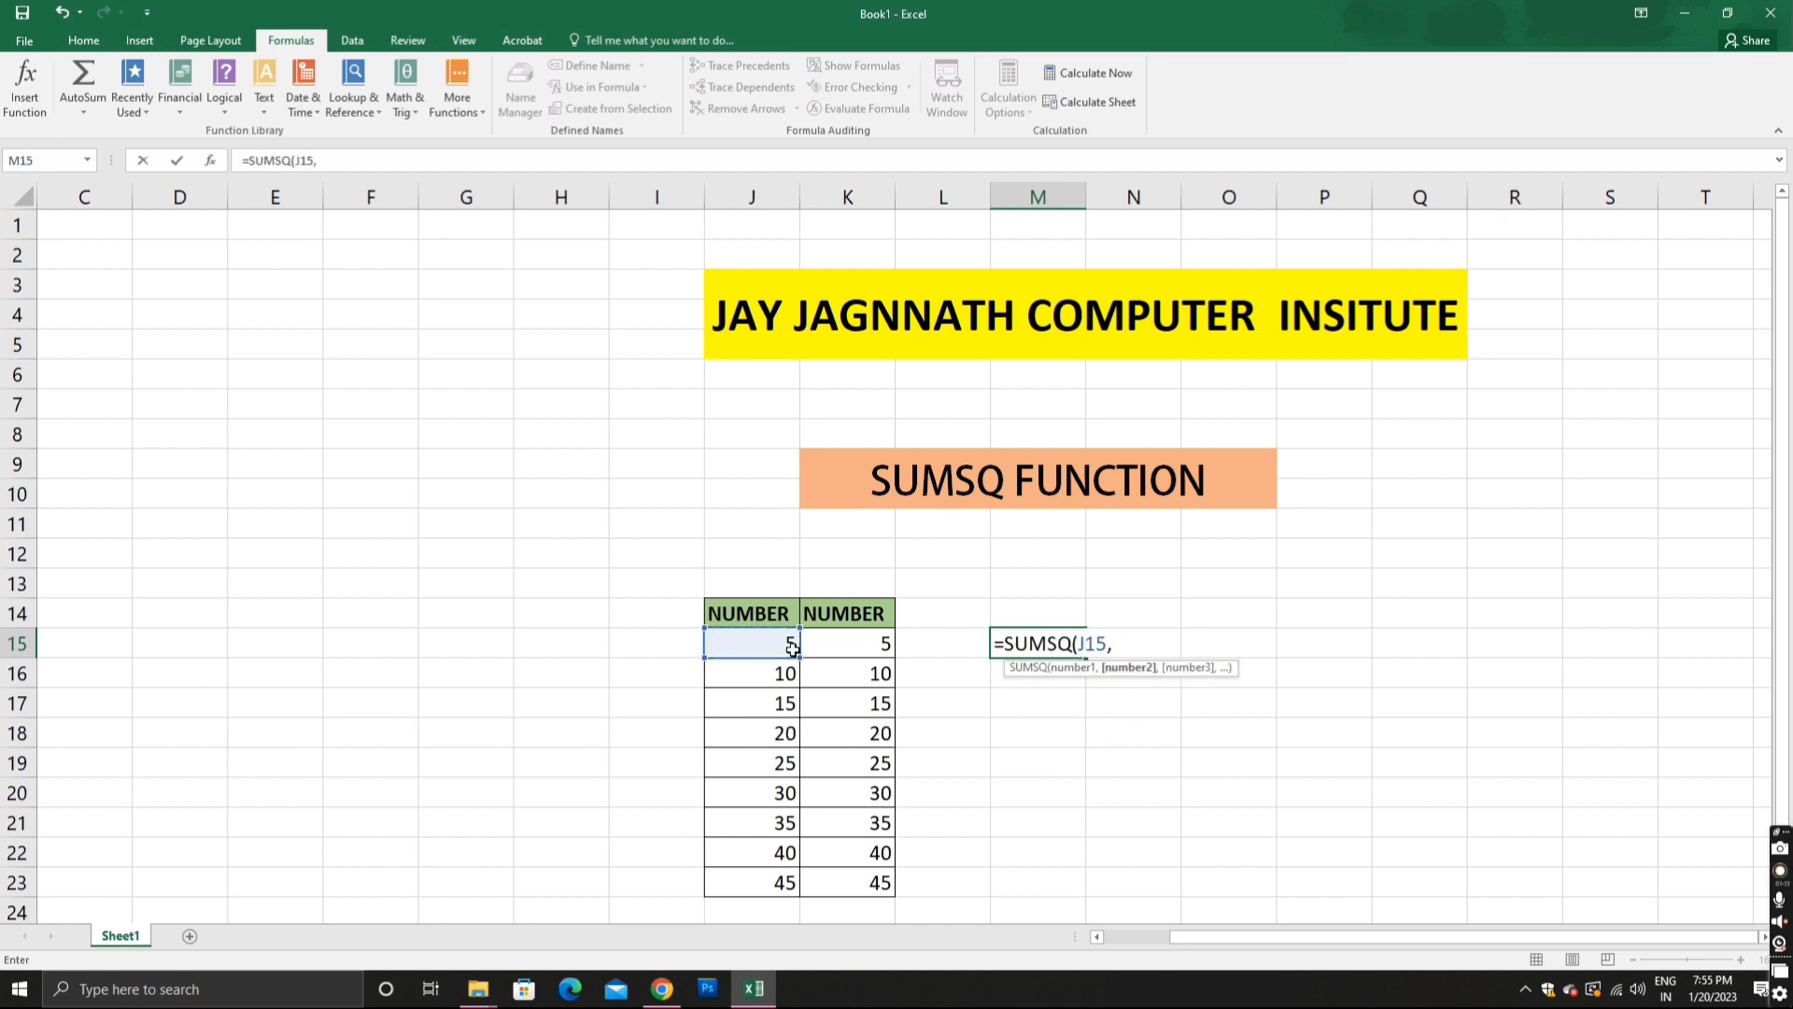
pyautogui.click(851, 642)
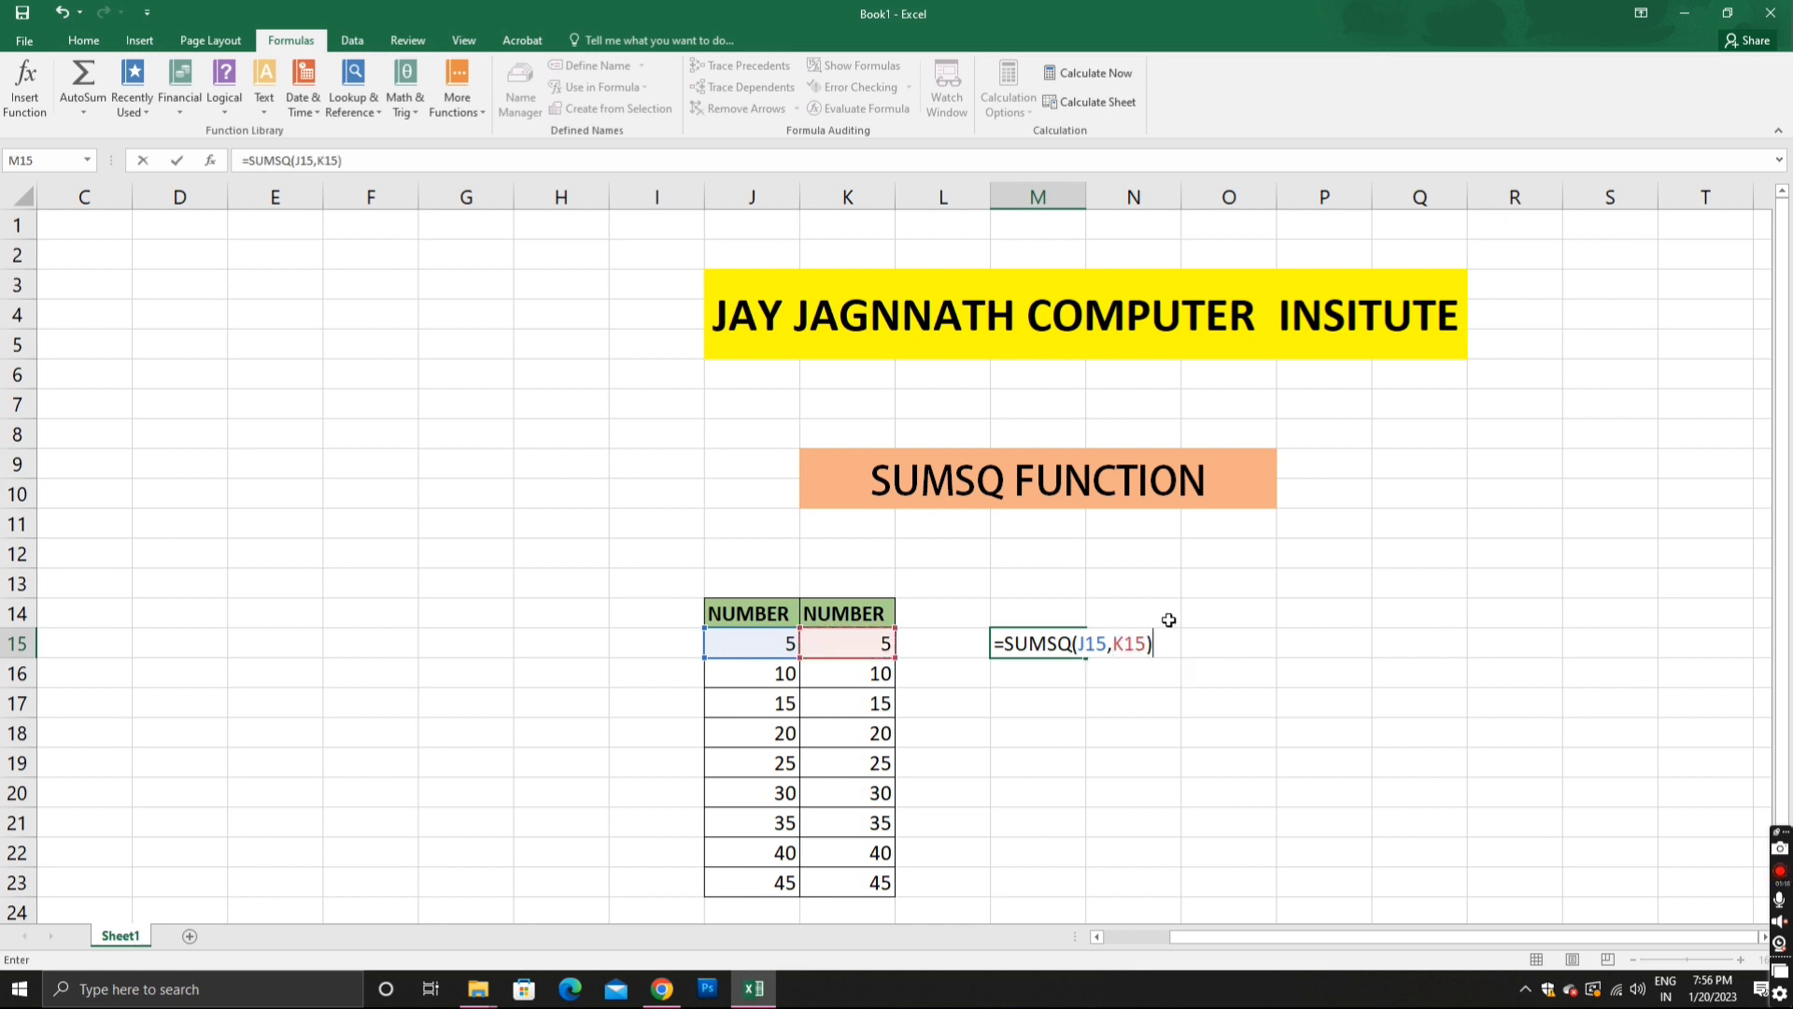
pyautogui.press('Return')
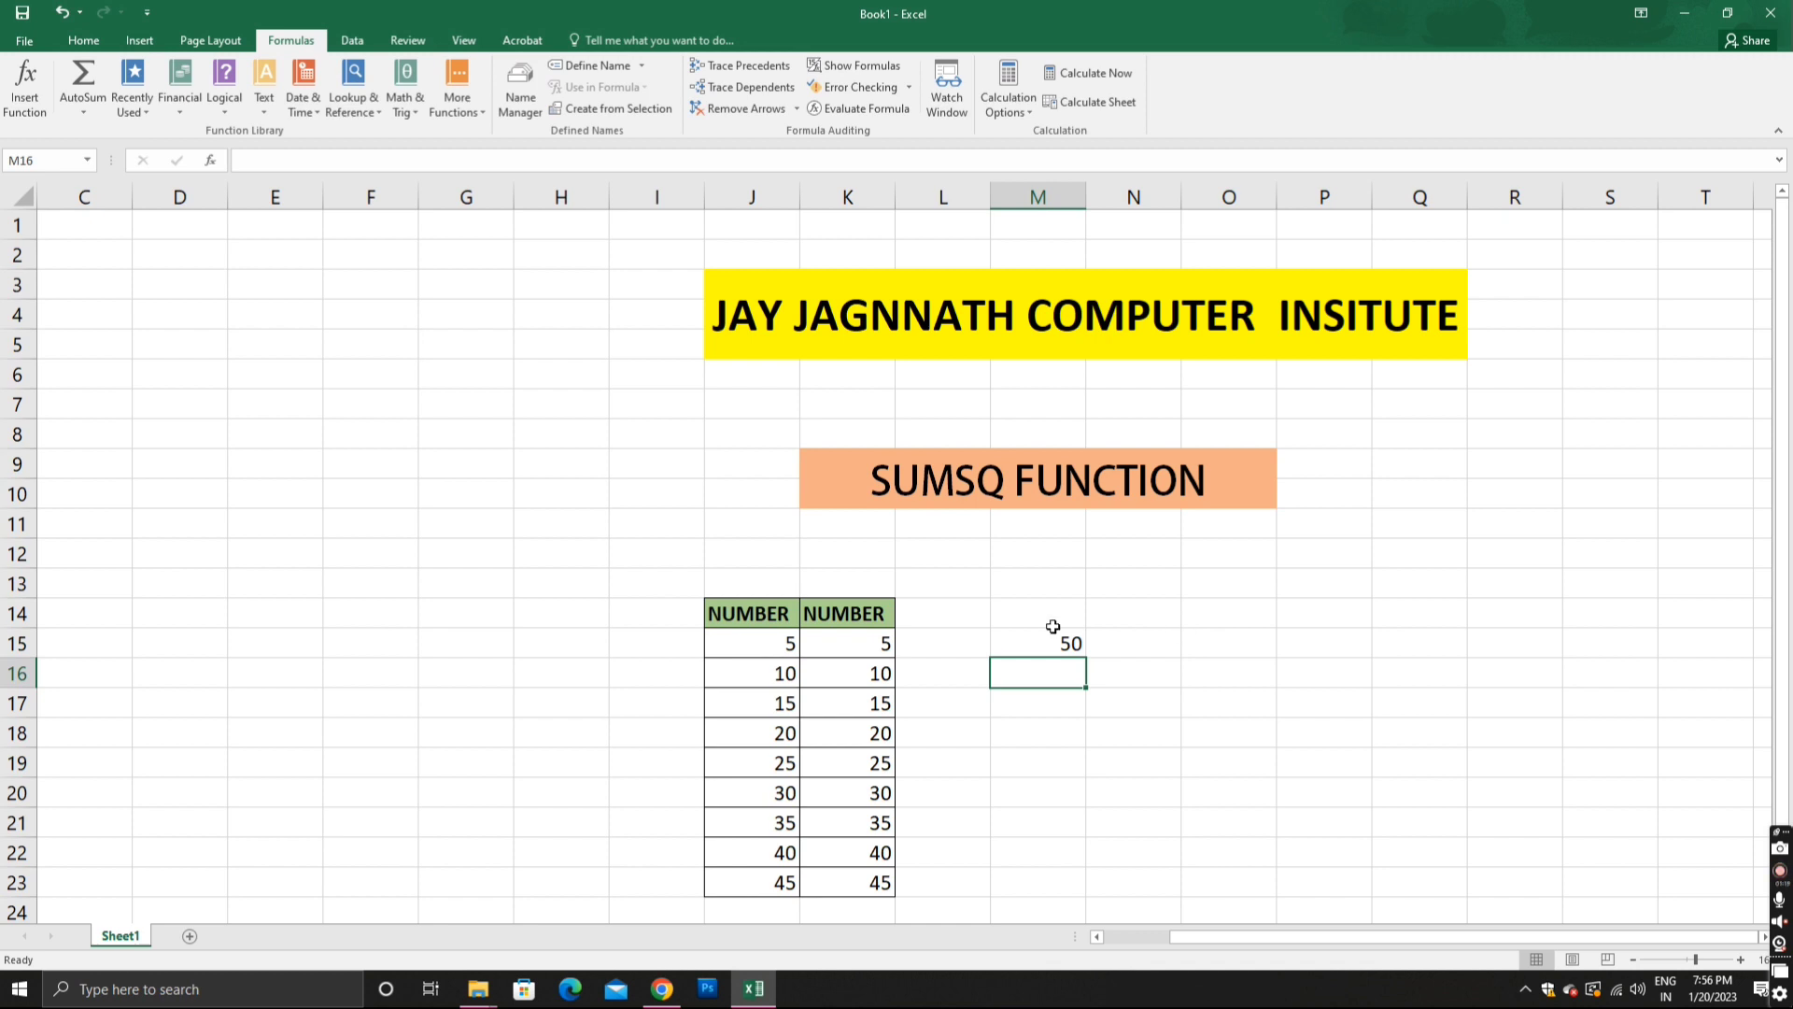
# Step: Type the label 'sum' in O15 and 'SQ' in P15
pyautogui.click(1052, 647)
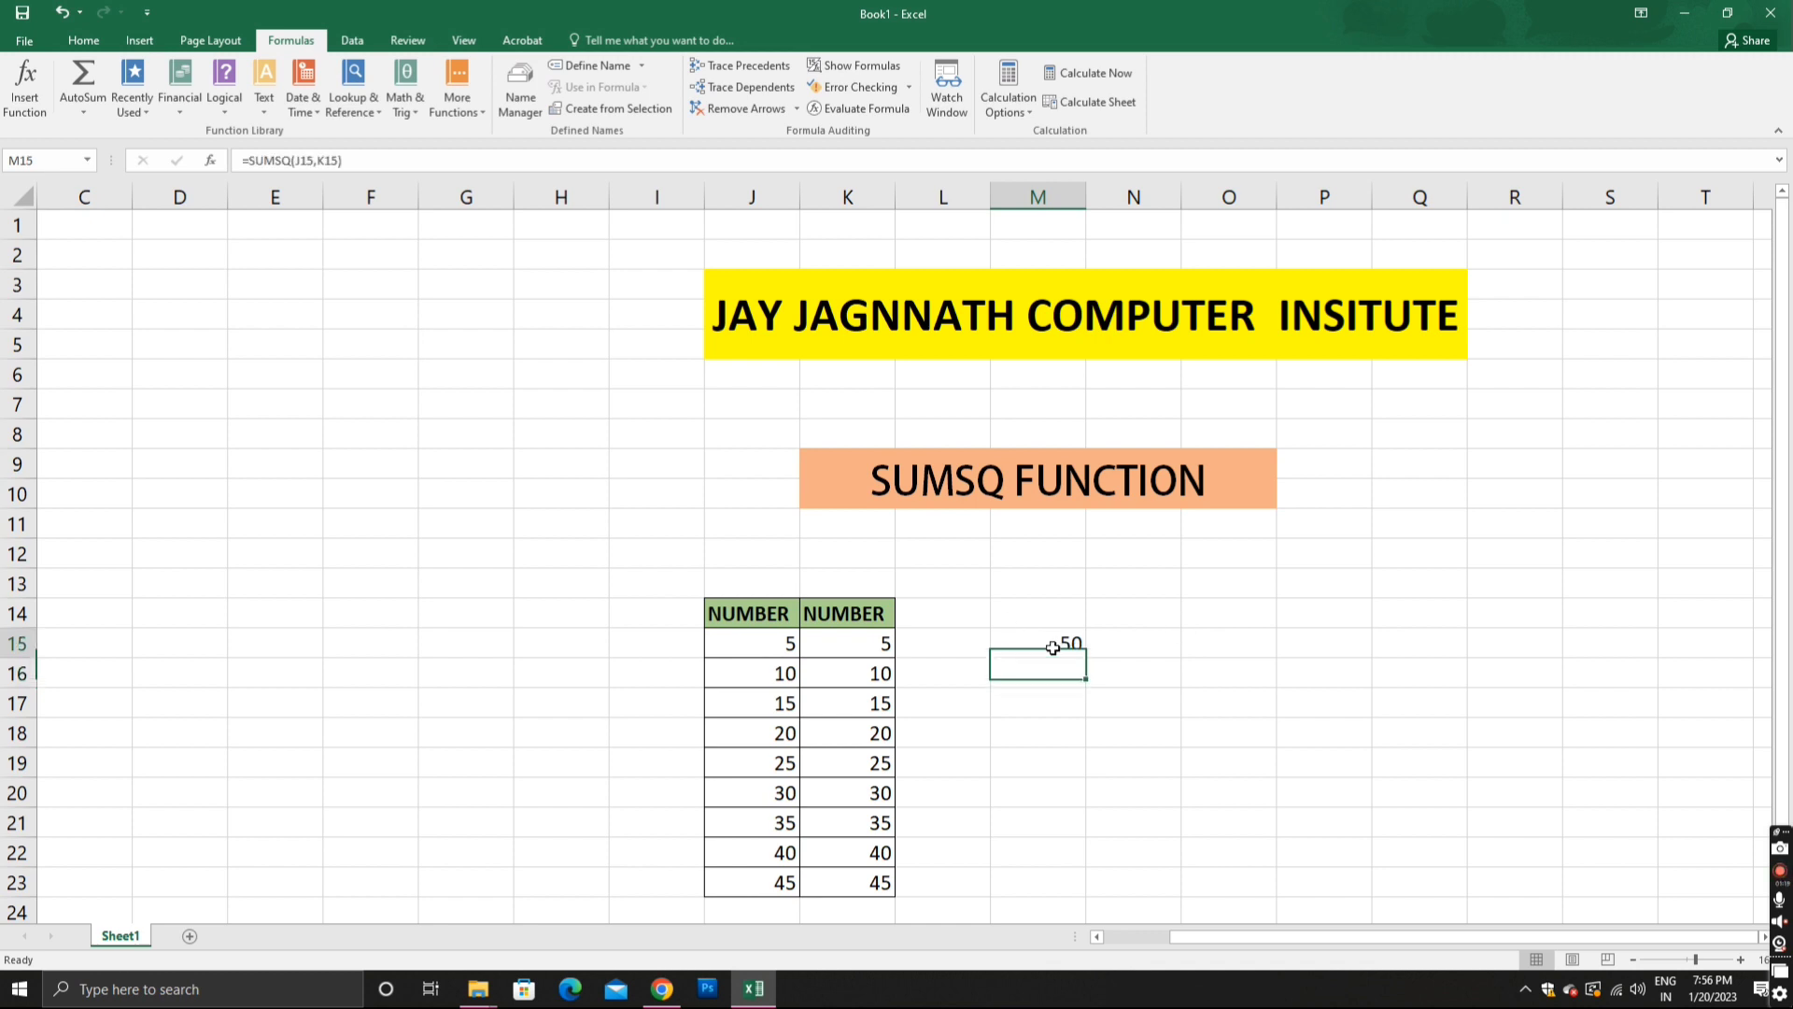
pyautogui.click(1259, 645)
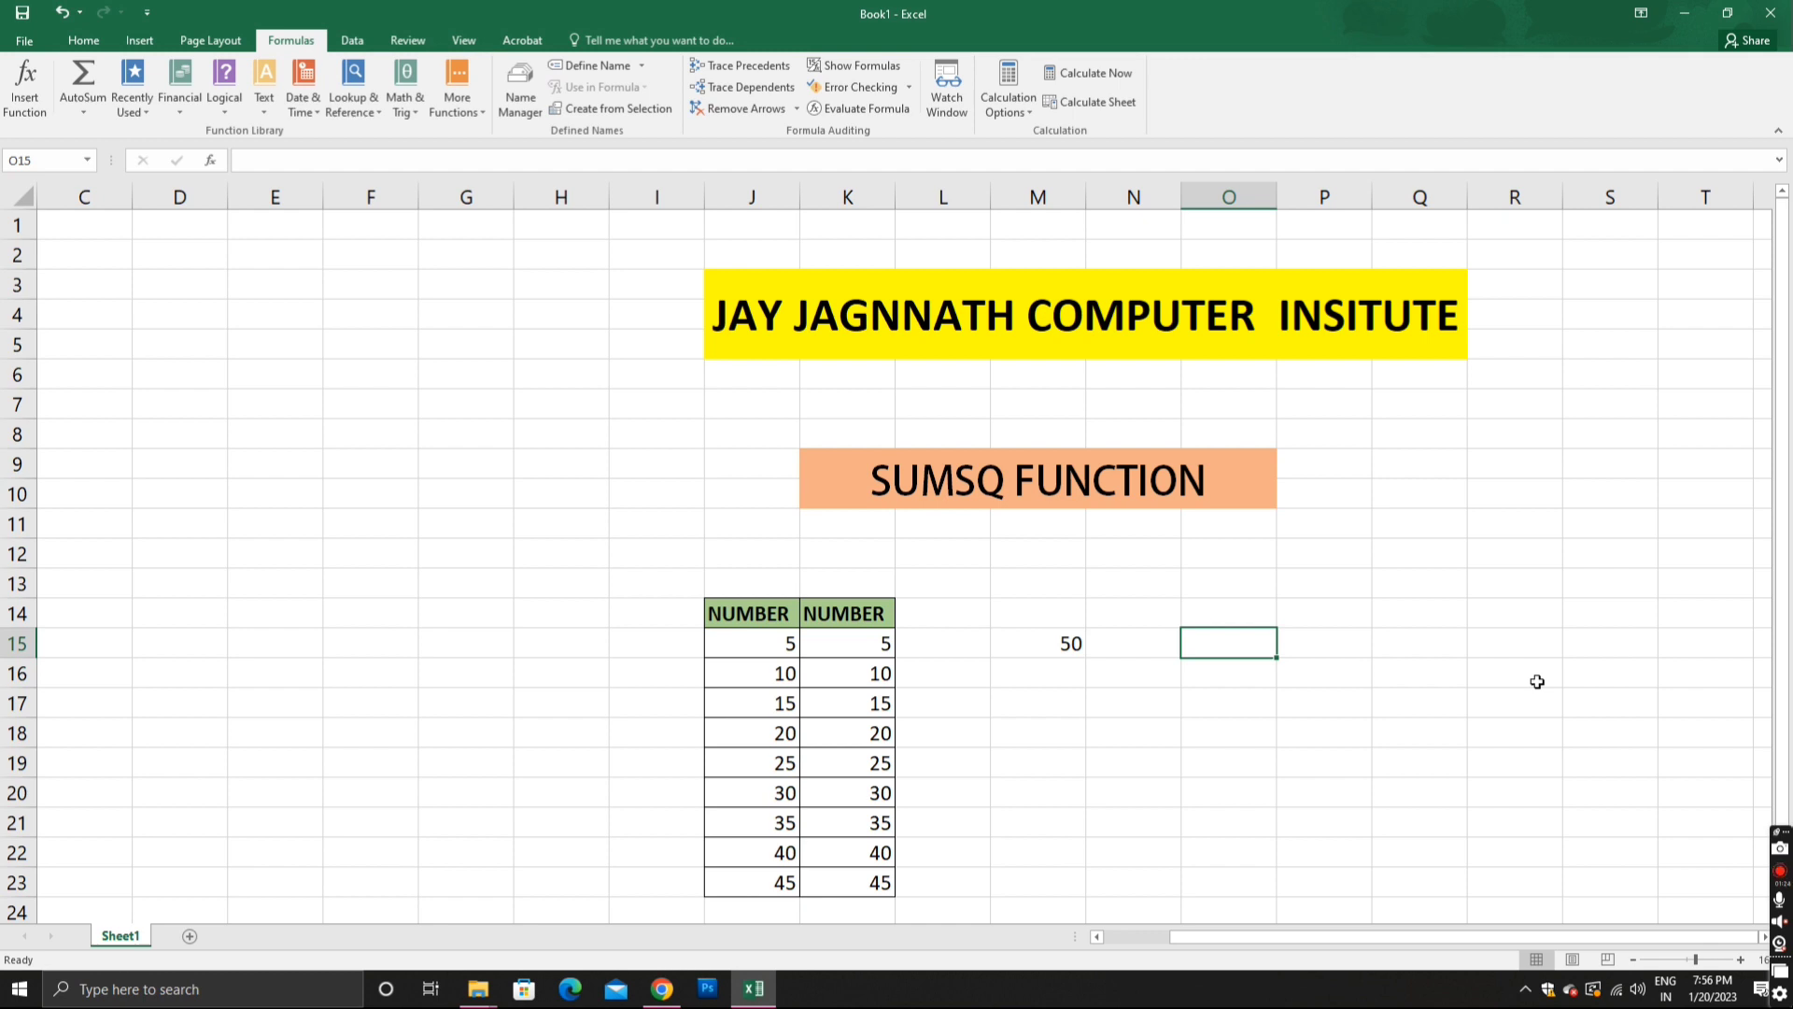
pyautogui.write('sum')
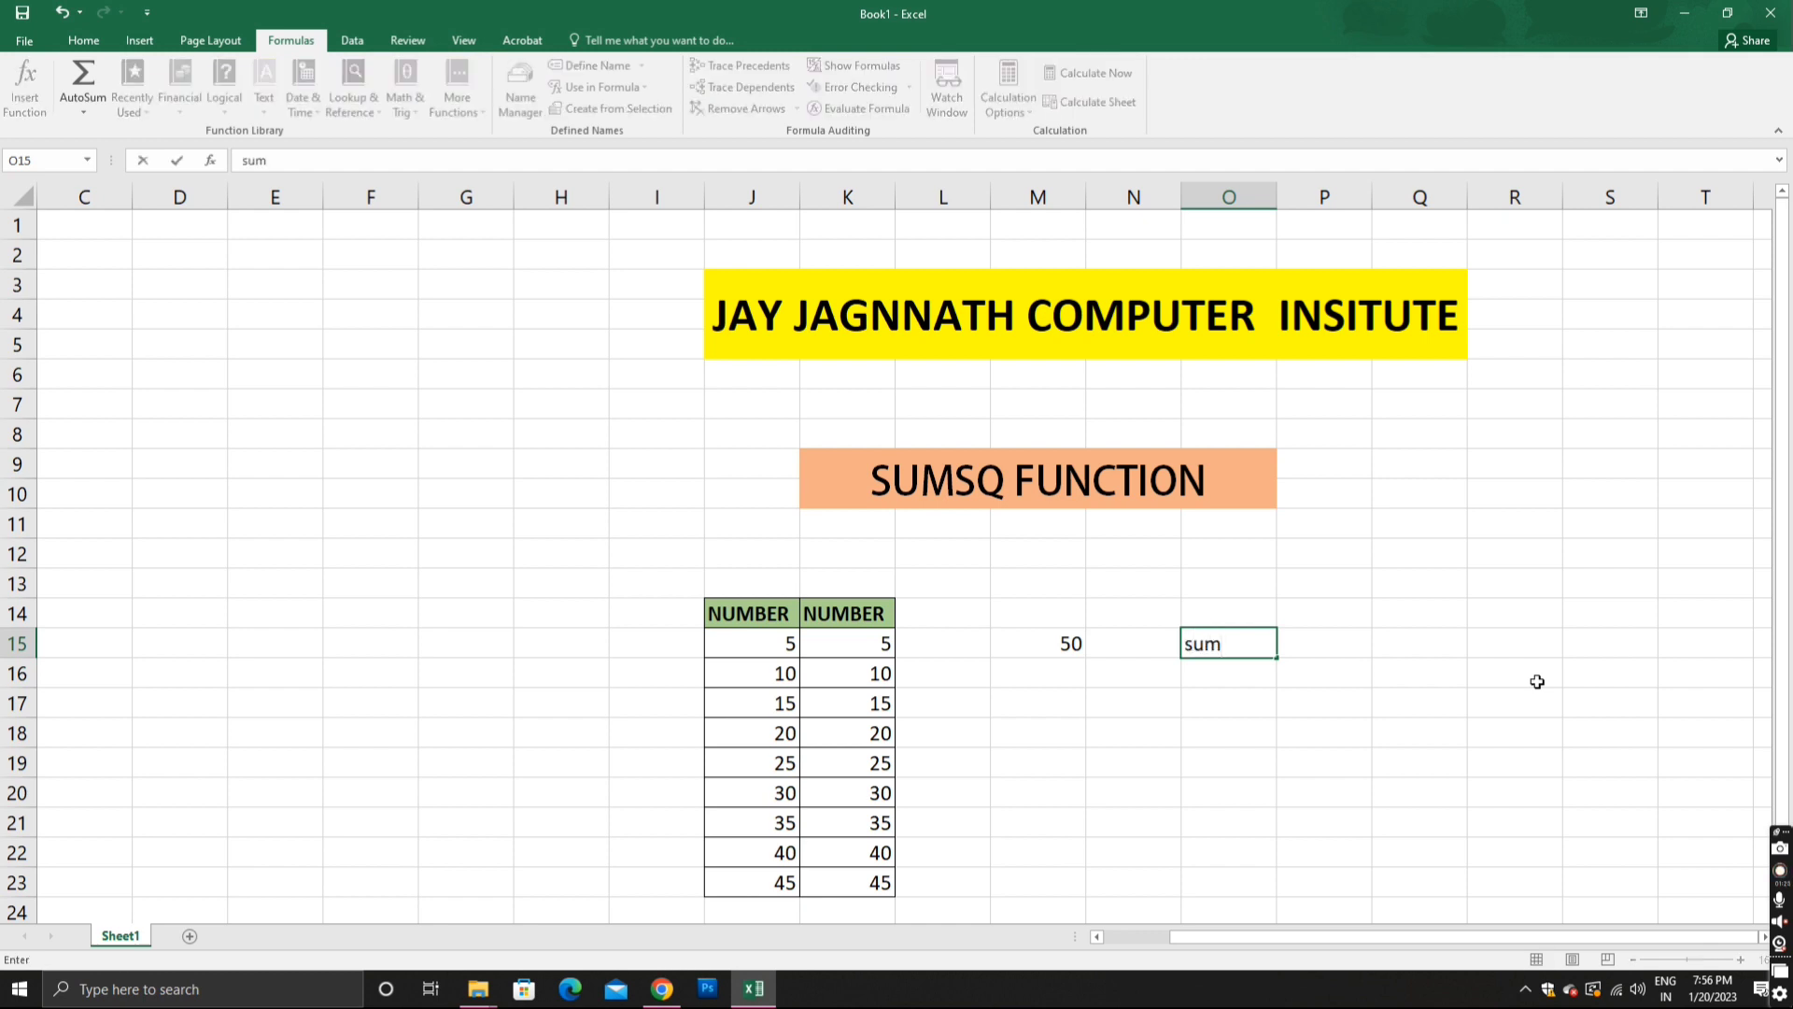
pyautogui.click(1331, 640)
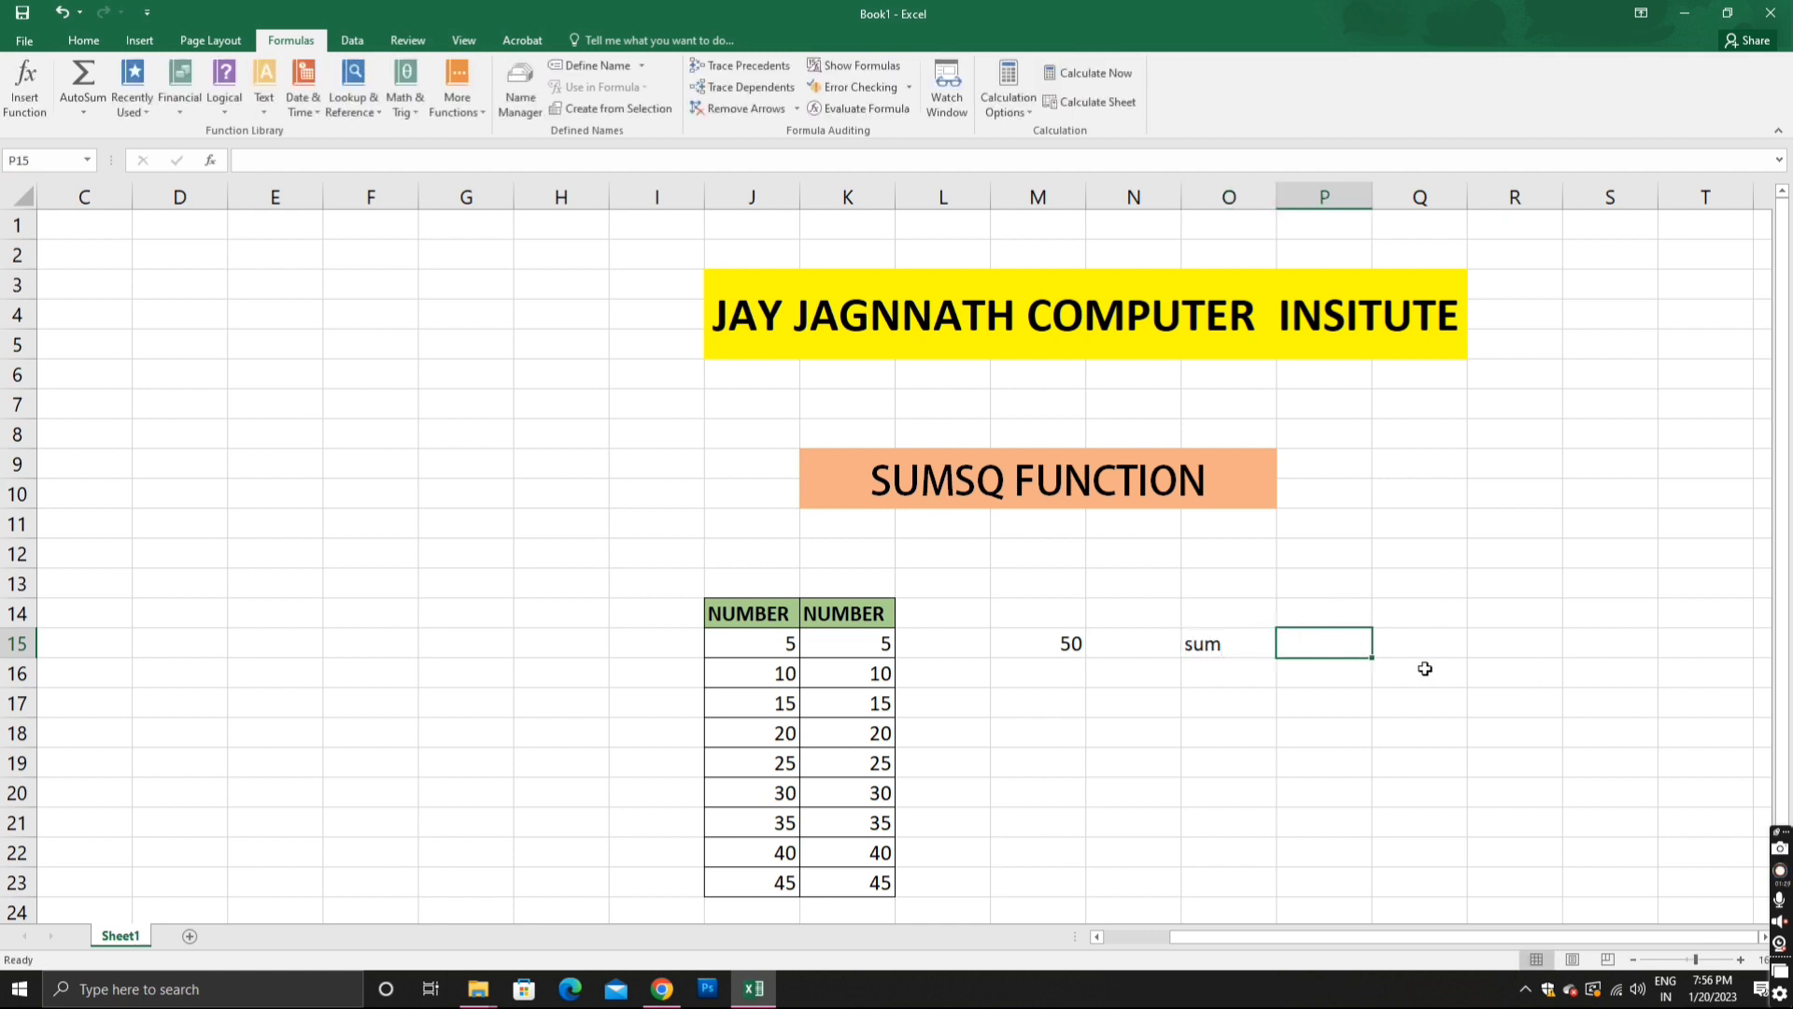
pyautogui.write('SQ')
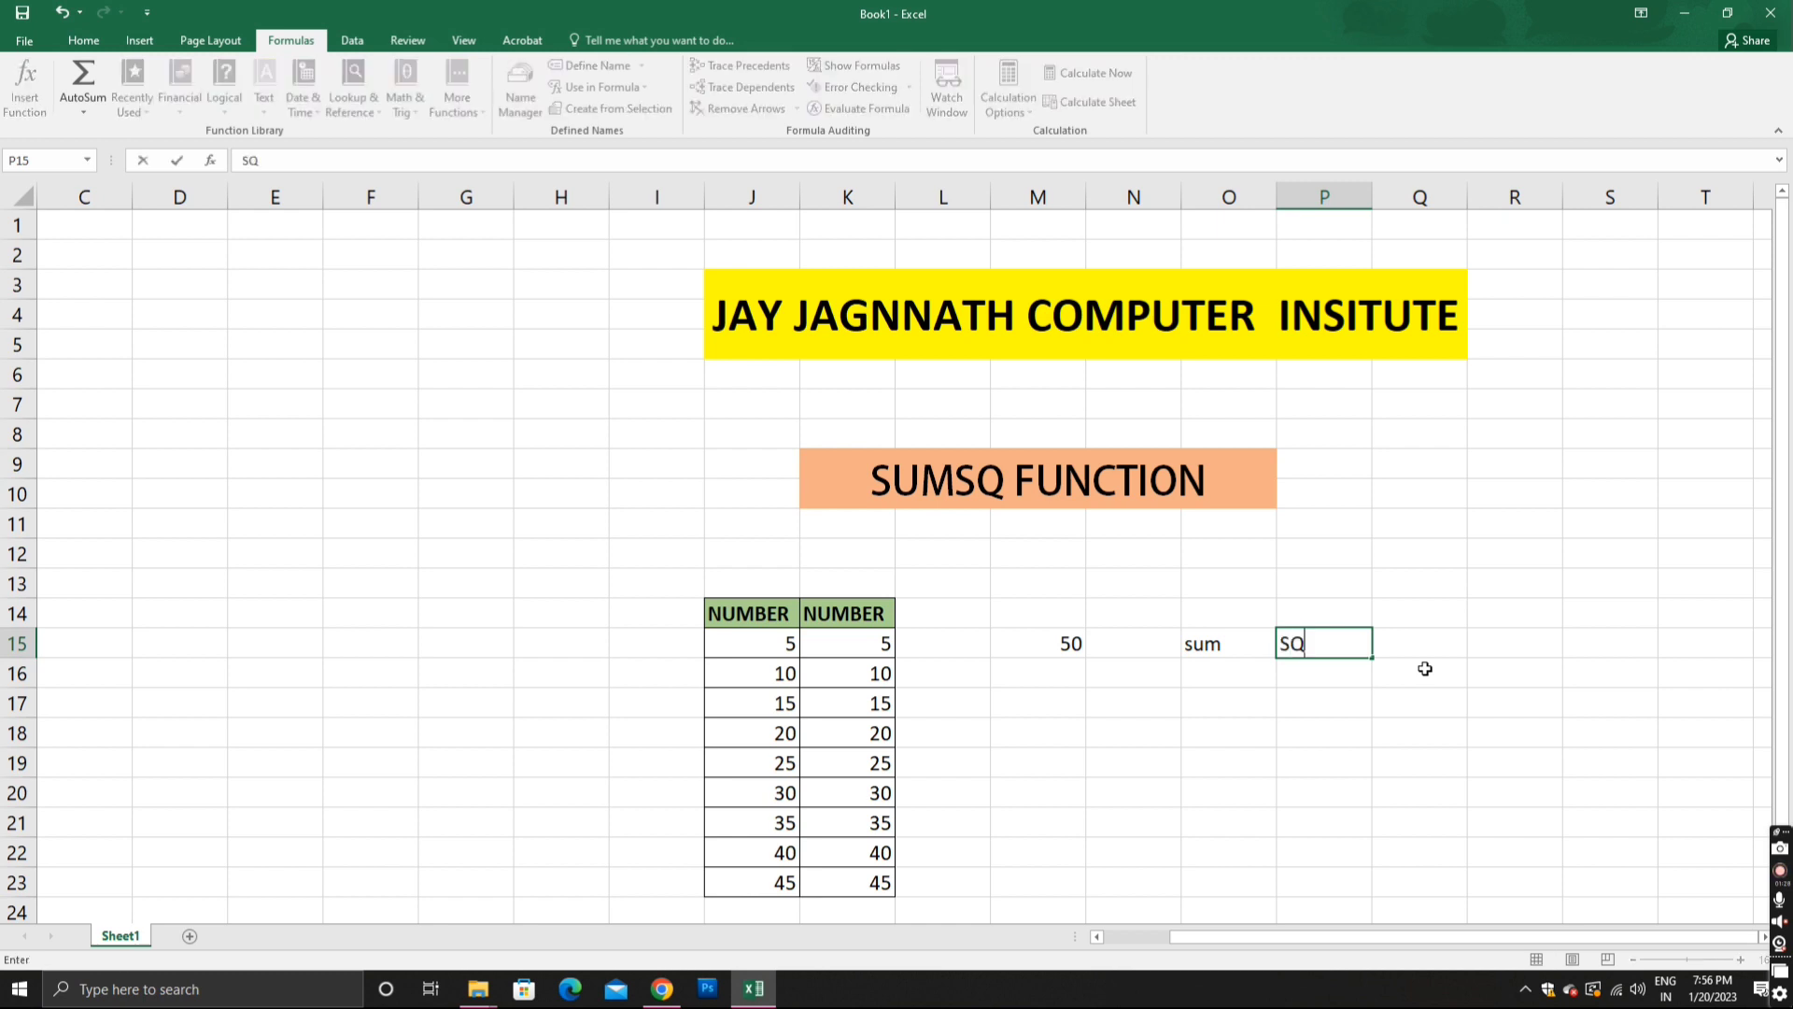
pyautogui.press('Return')
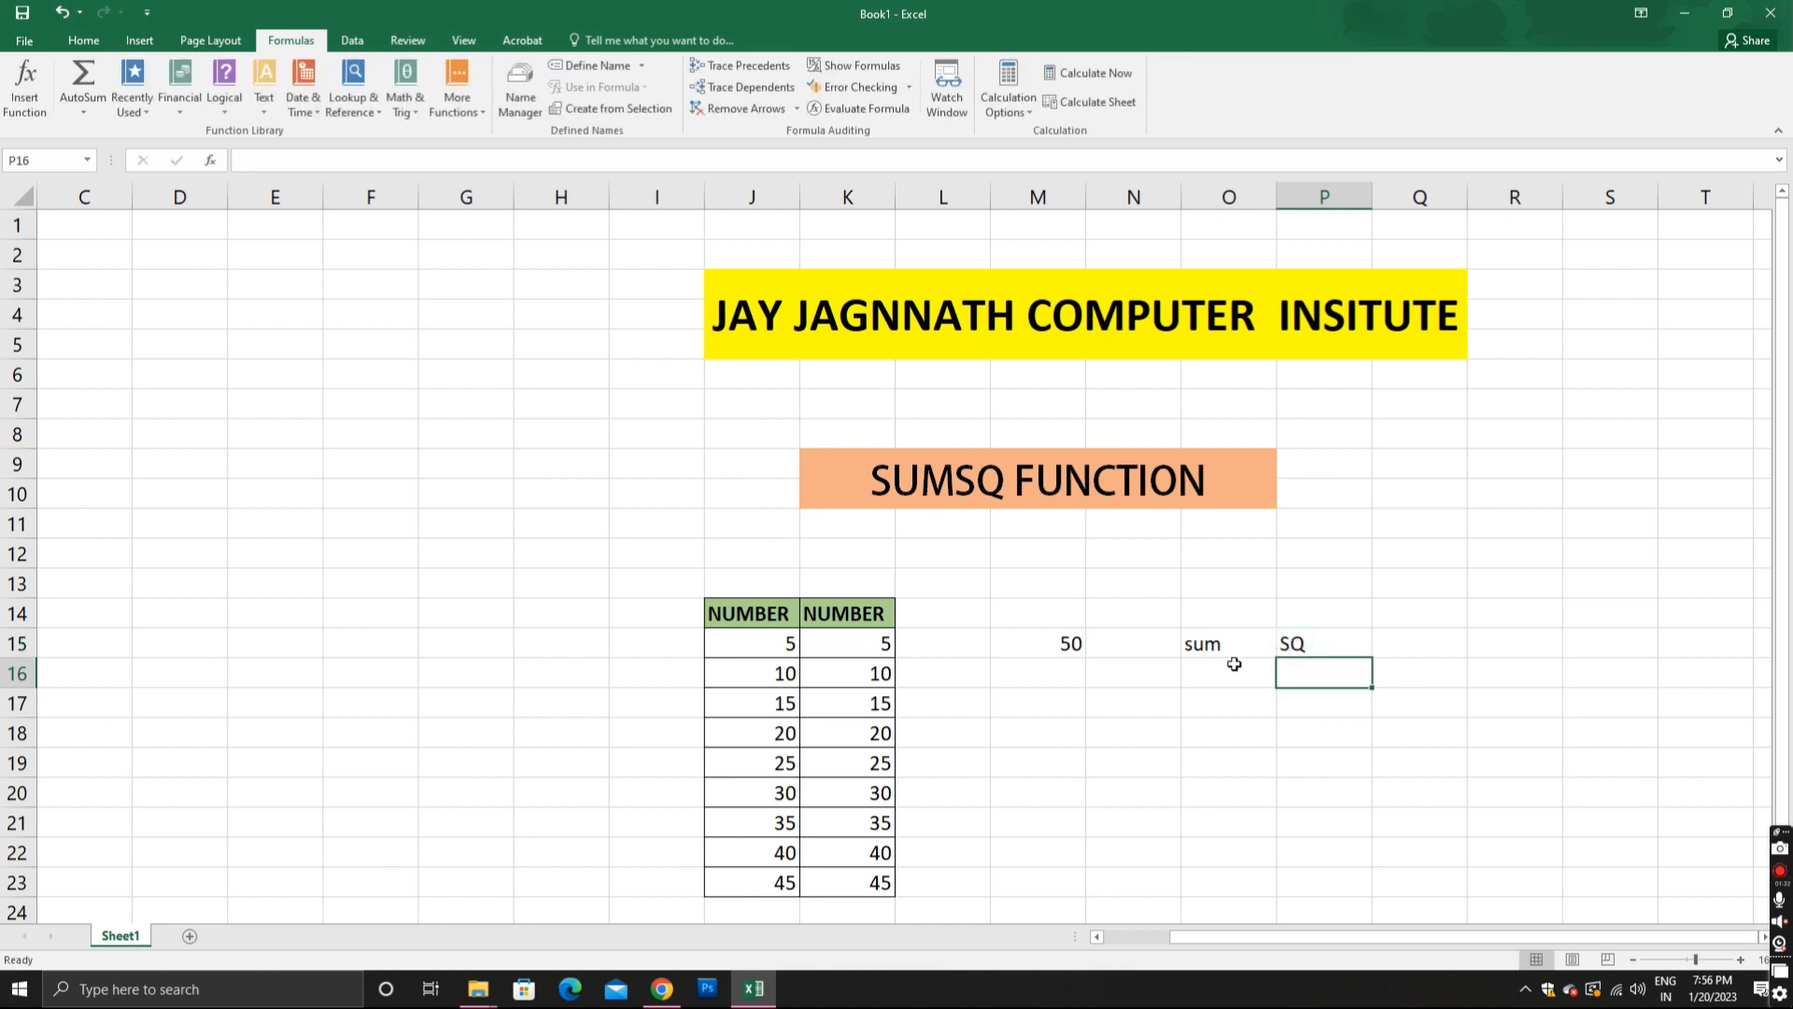
pyautogui.click(1231, 670)
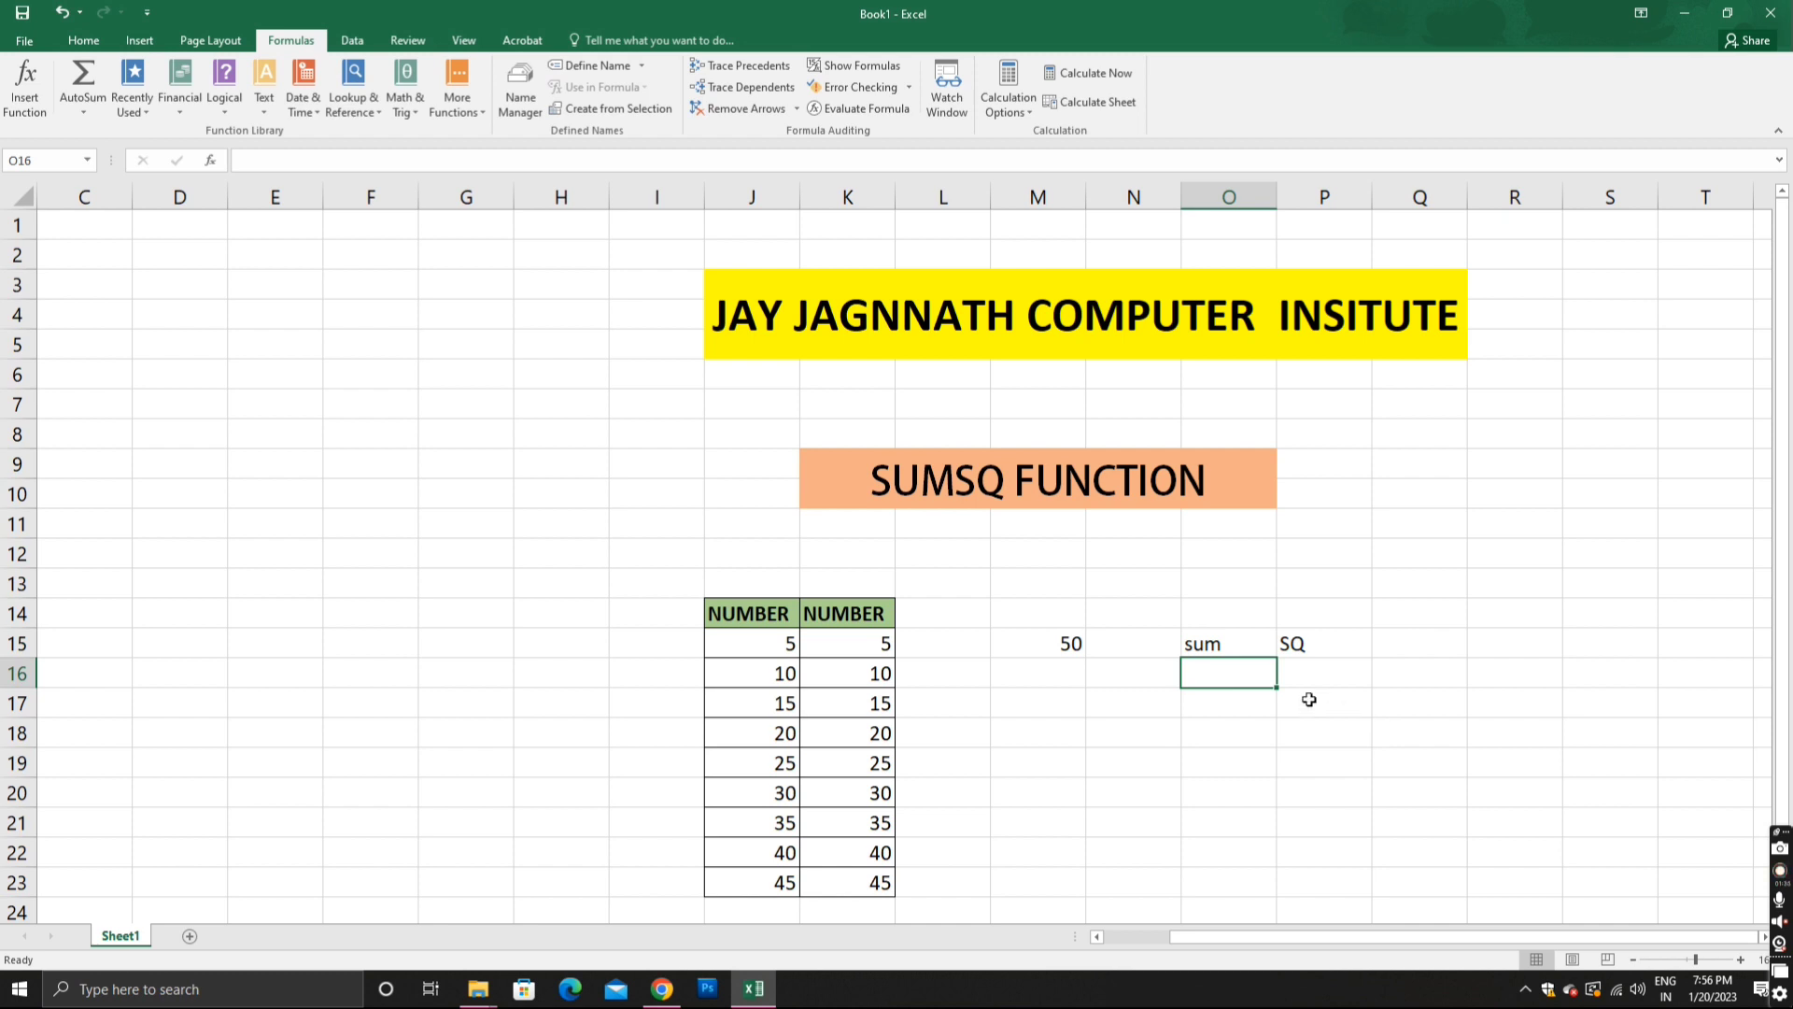
pyautogui.moveTo(1202, 643); pyautogui.dragTo(1311, 651)
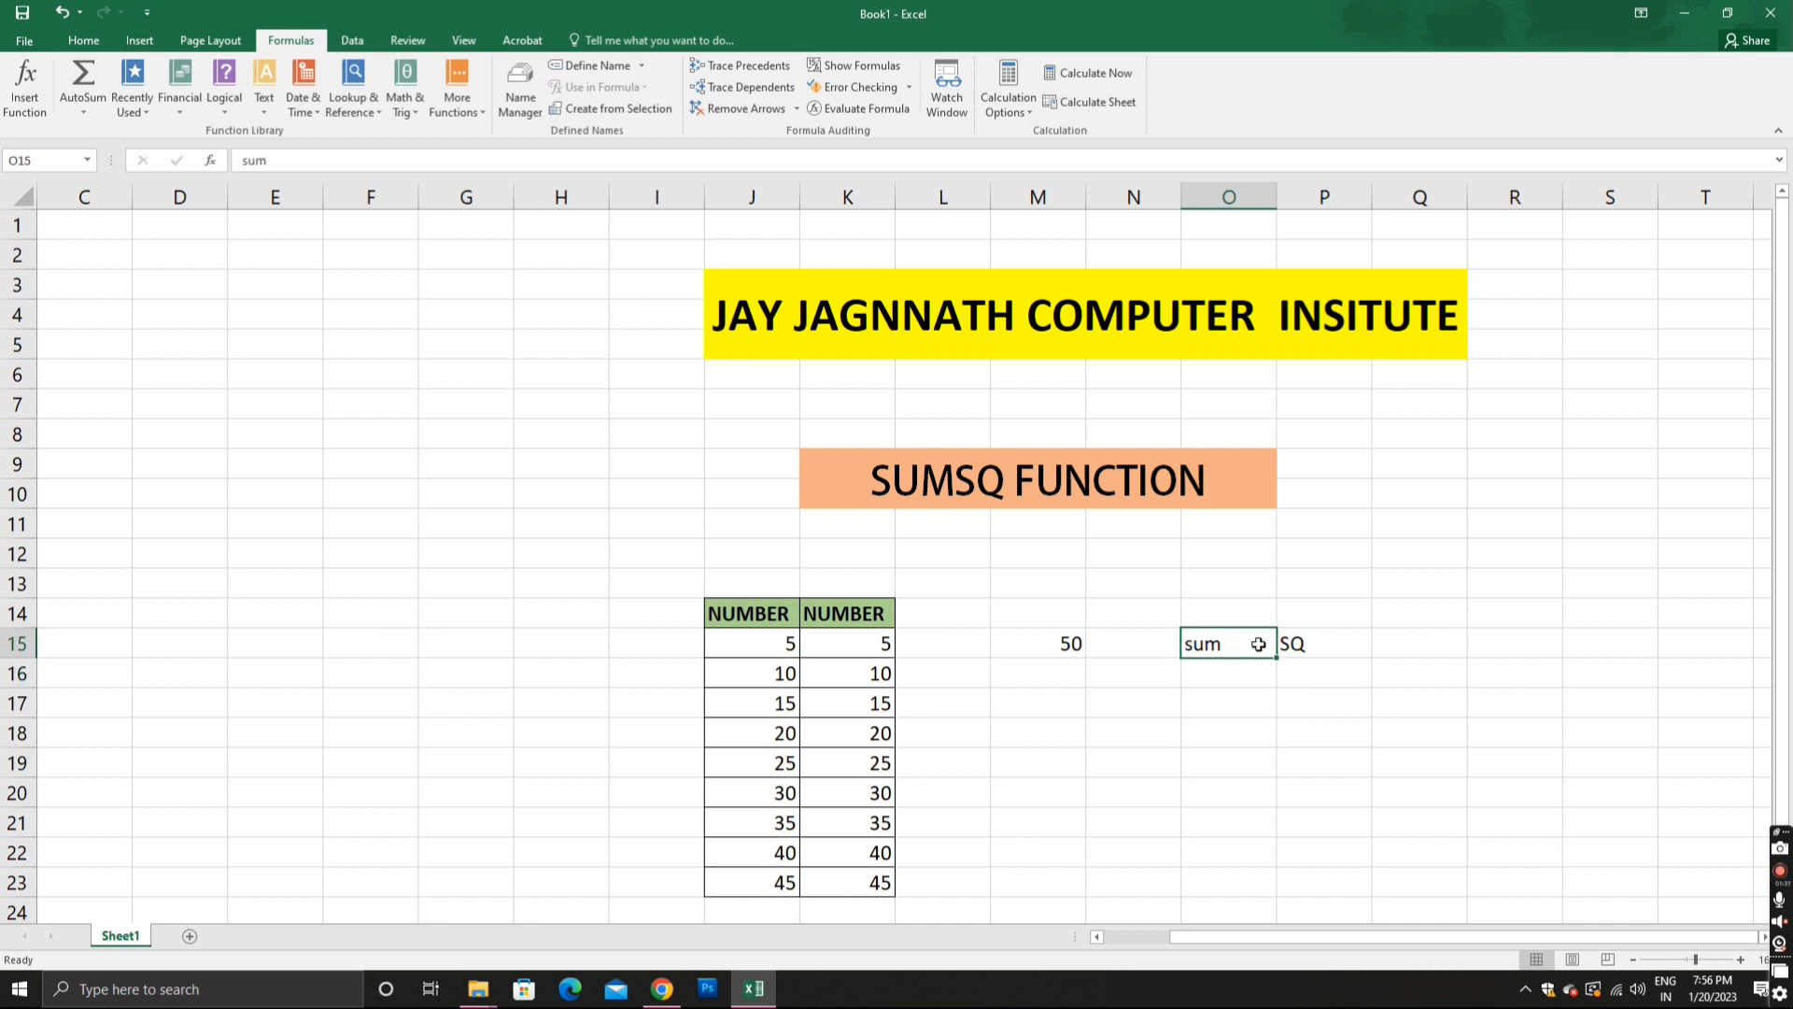
pyautogui.click(1313, 744)
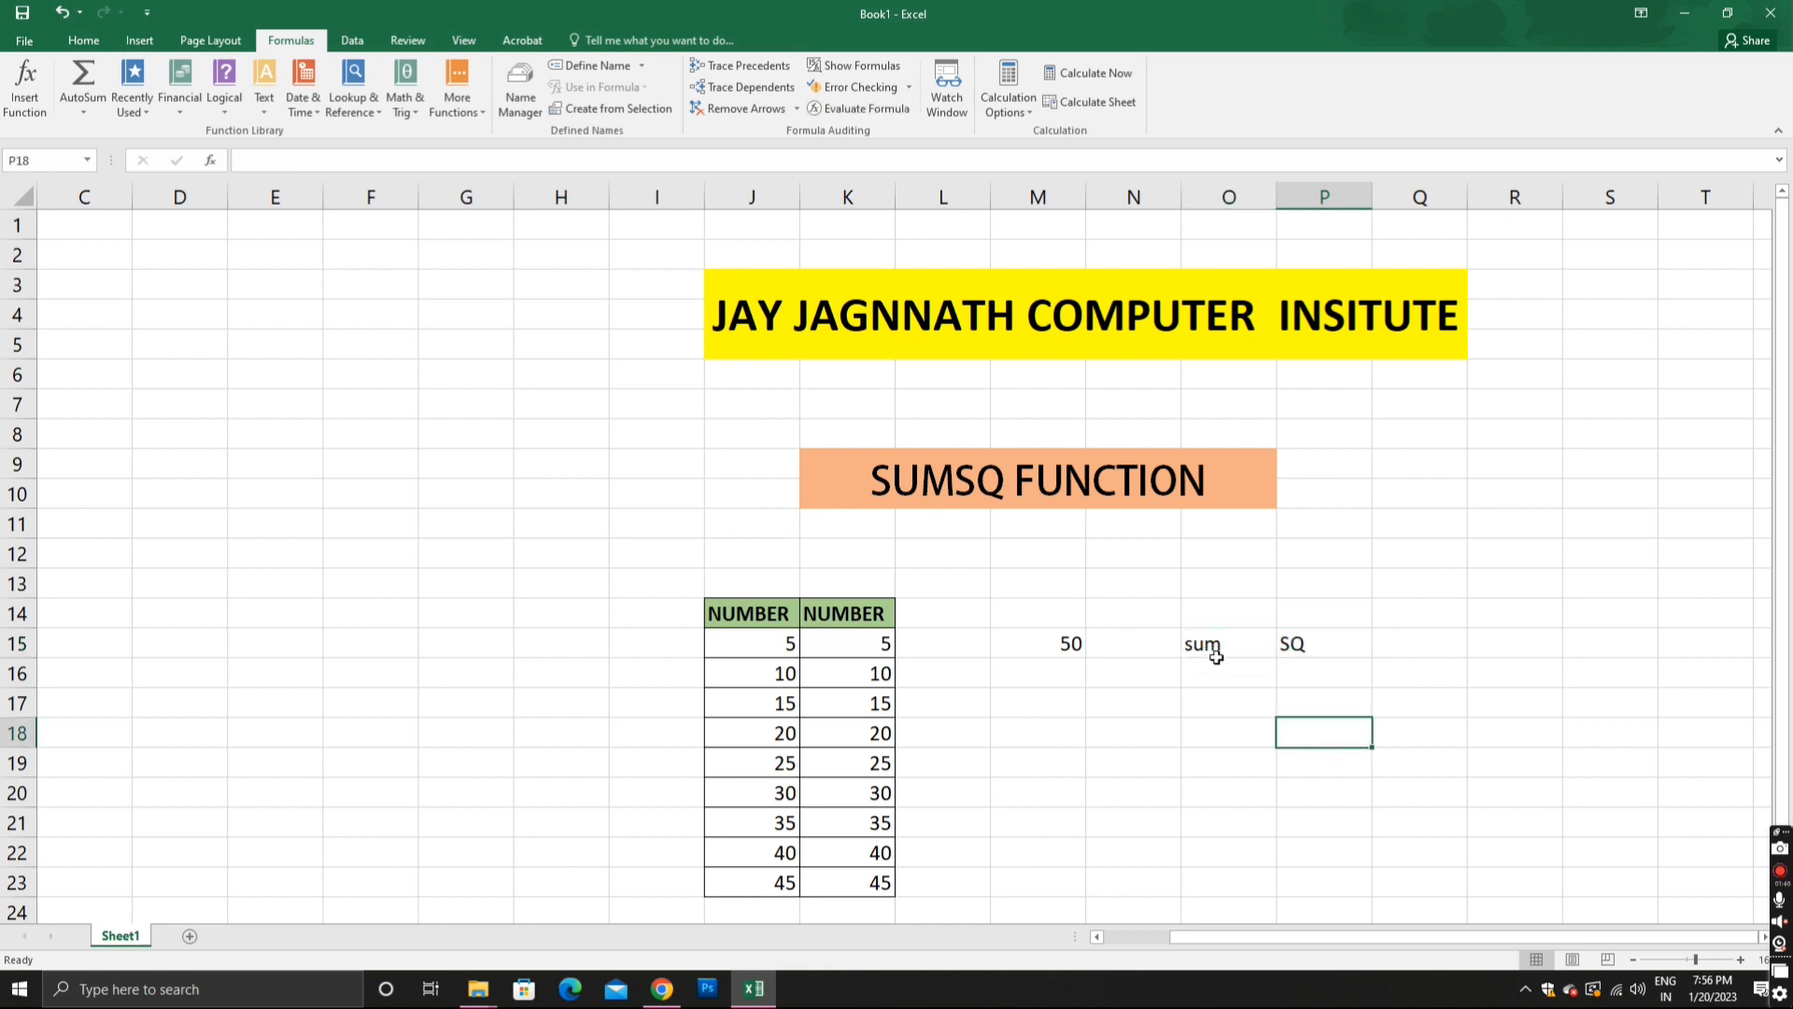
# Step: Enter =J15*J15 in N17 to square the first 5, giving 25
pyautogui.click(1132, 711)
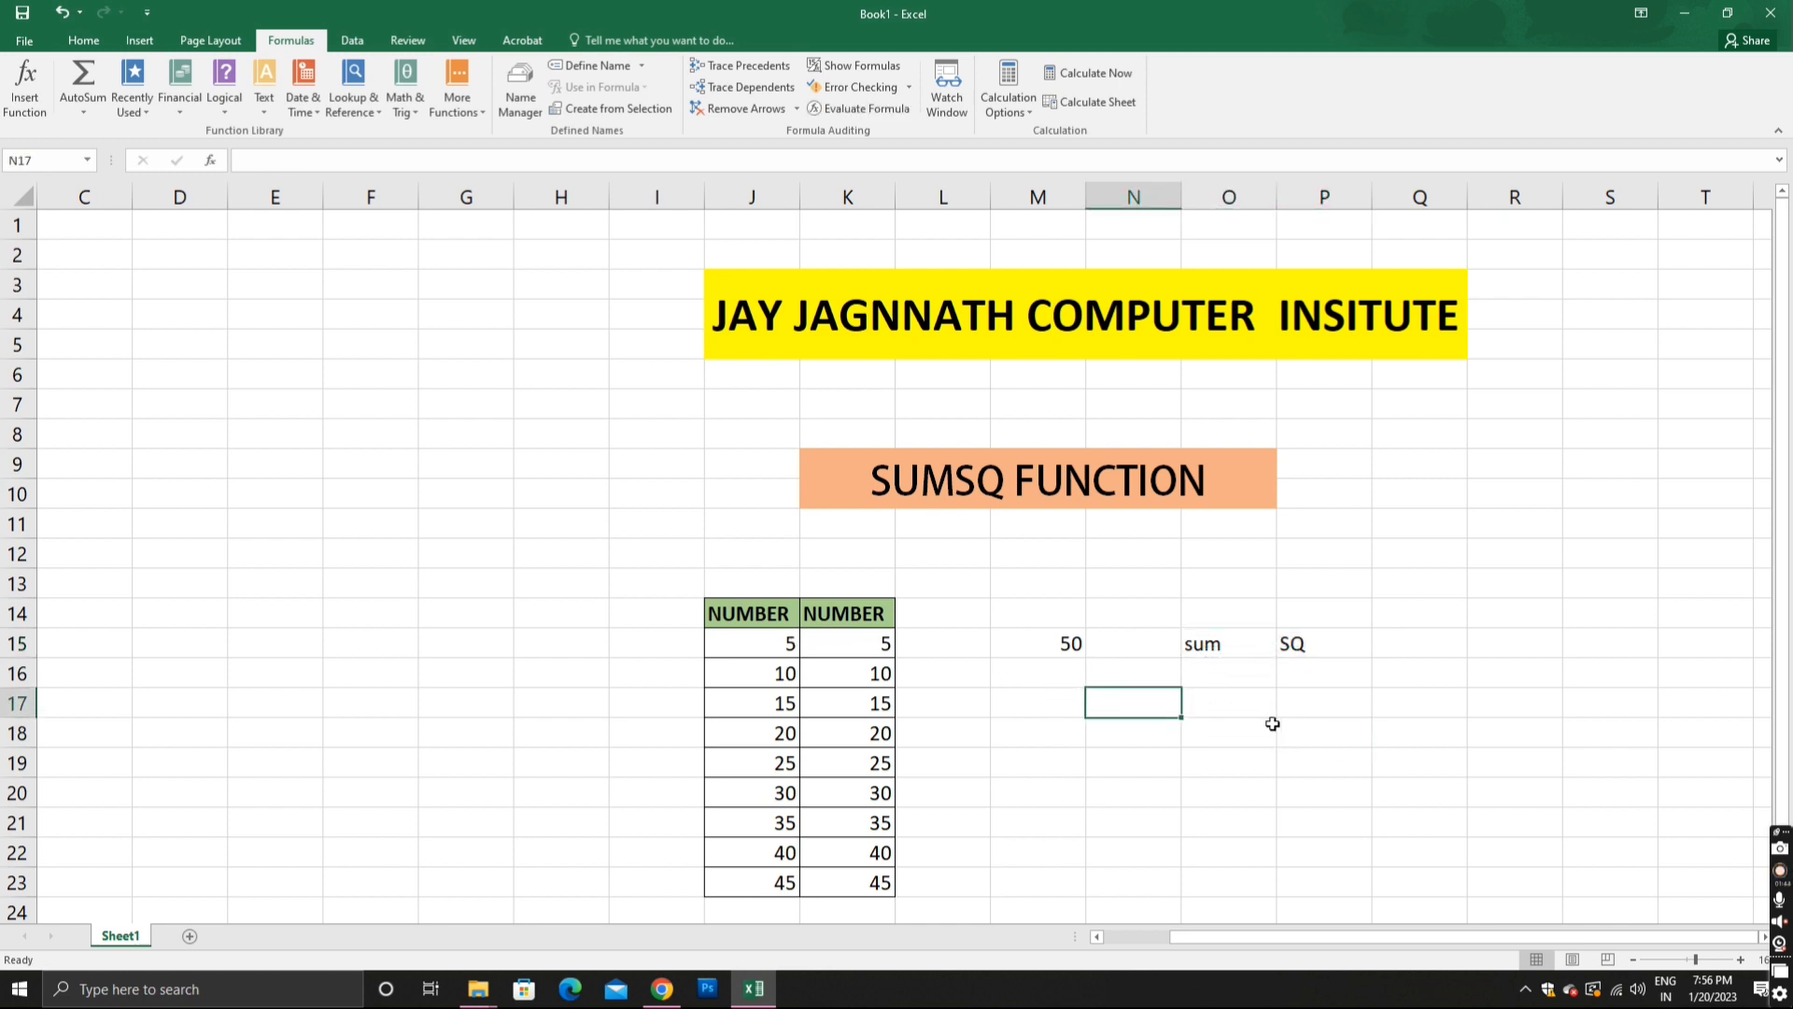
pyautogui.write('=')
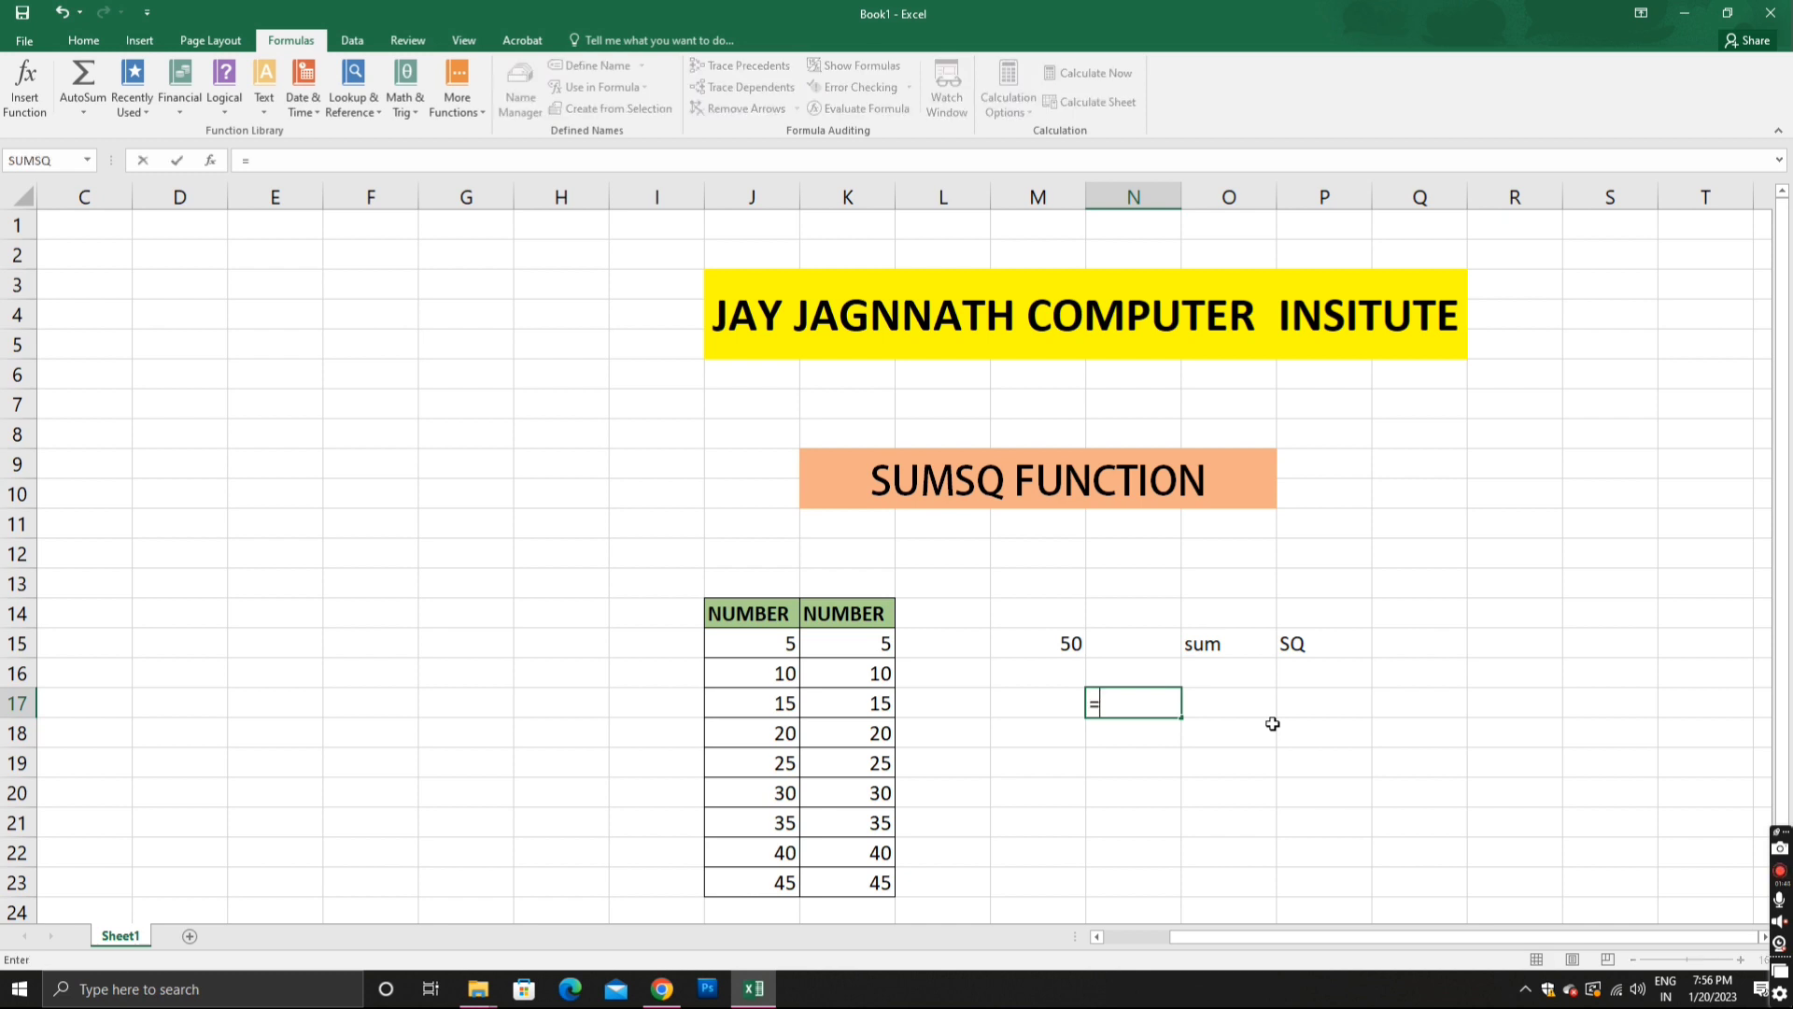
pyautogui.click(788, 651)
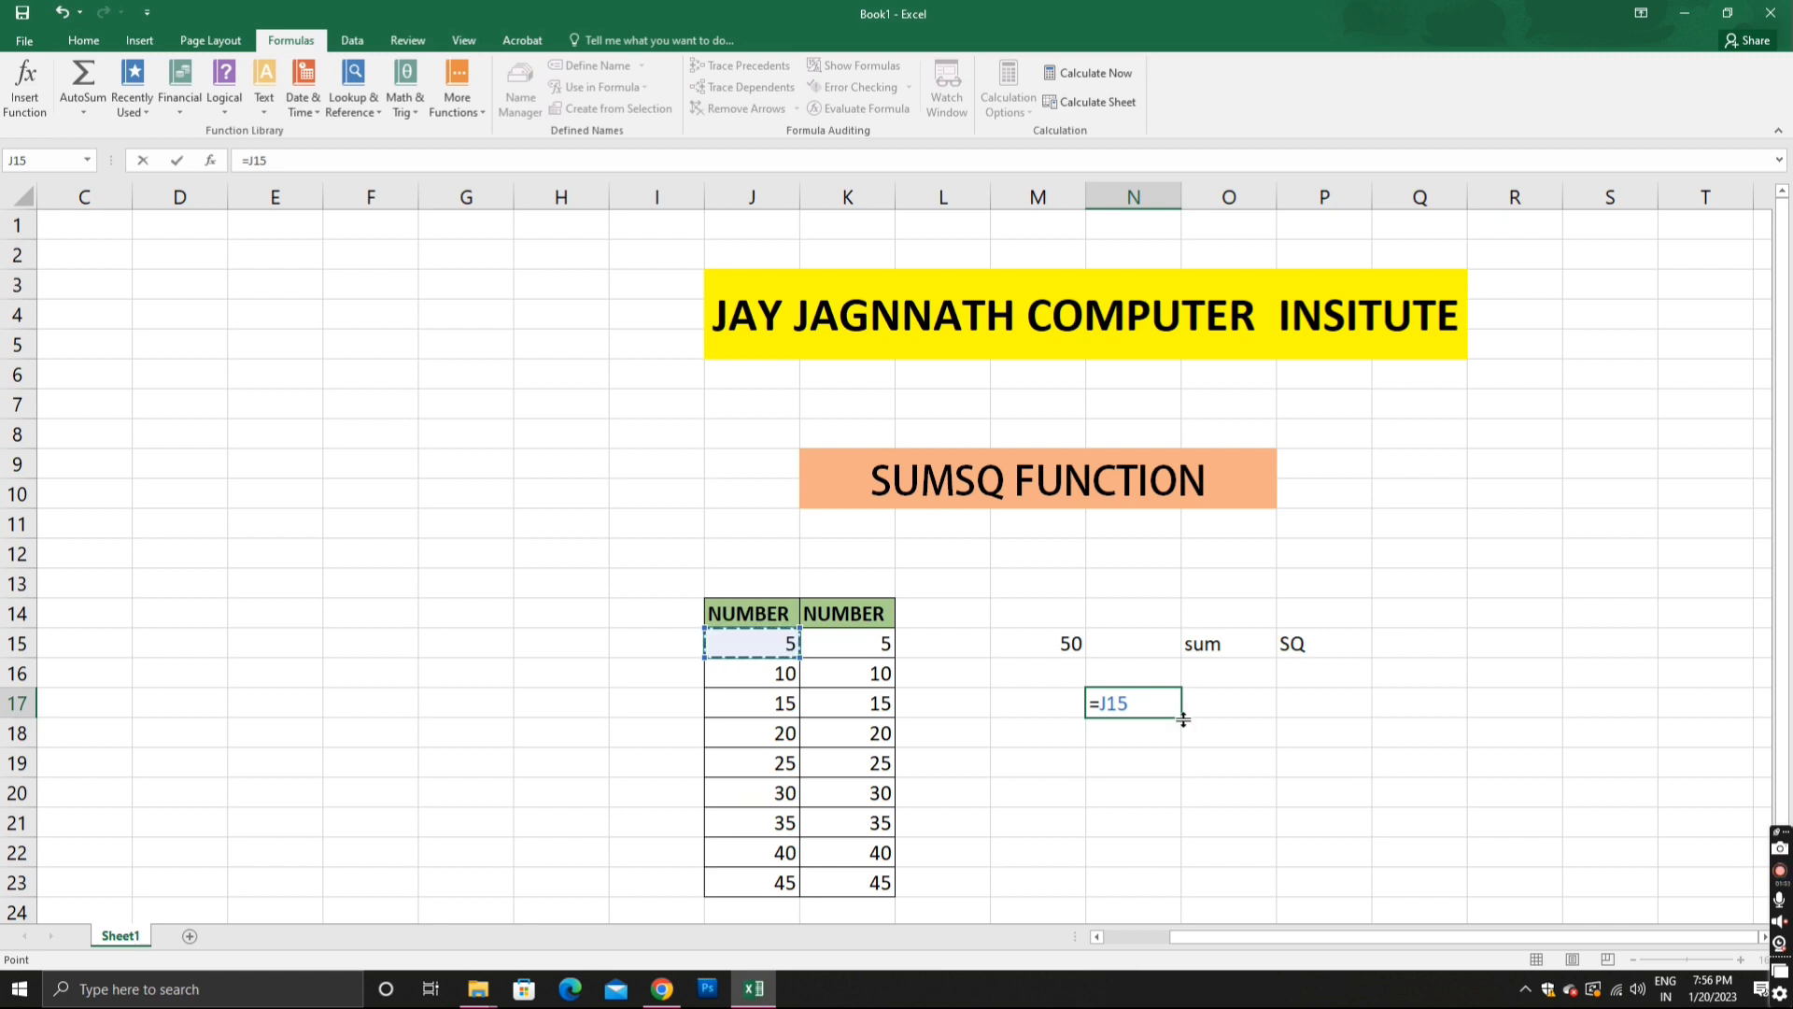
pyautogui.write('*')
pyautogui.click(774, 641)
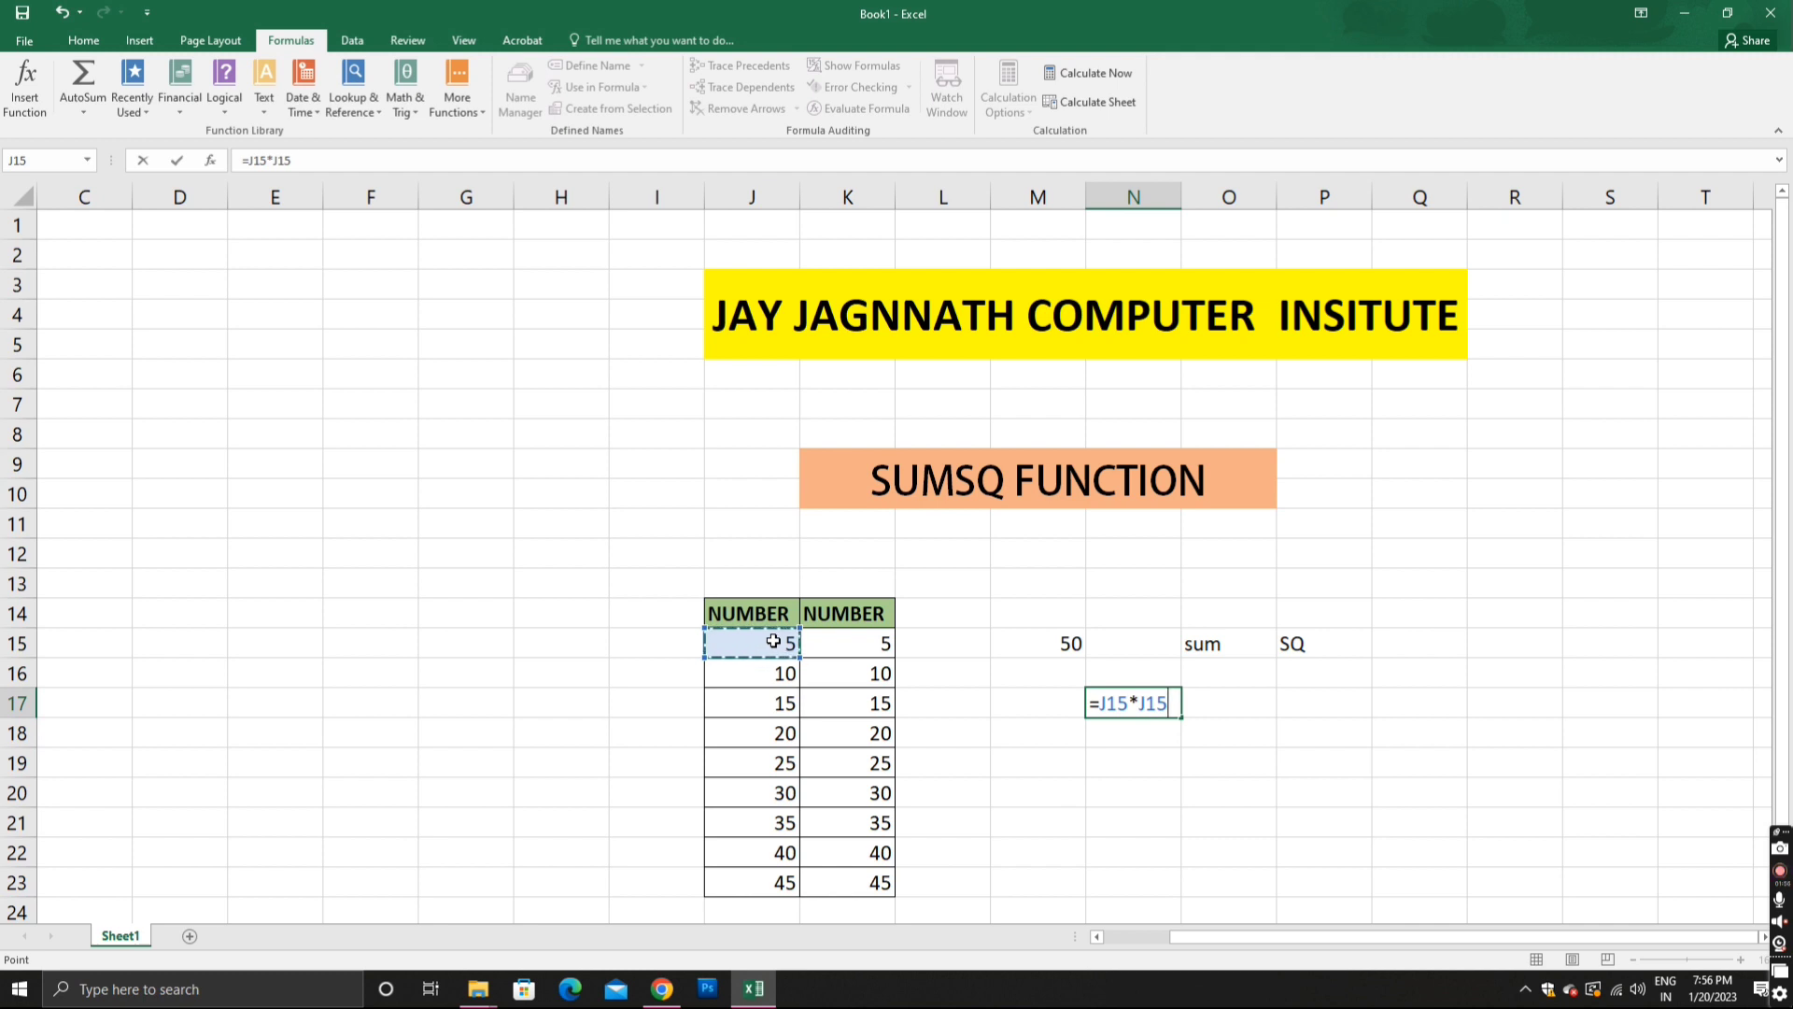
pyautogui.write(')')
pyautogui.press('Return')
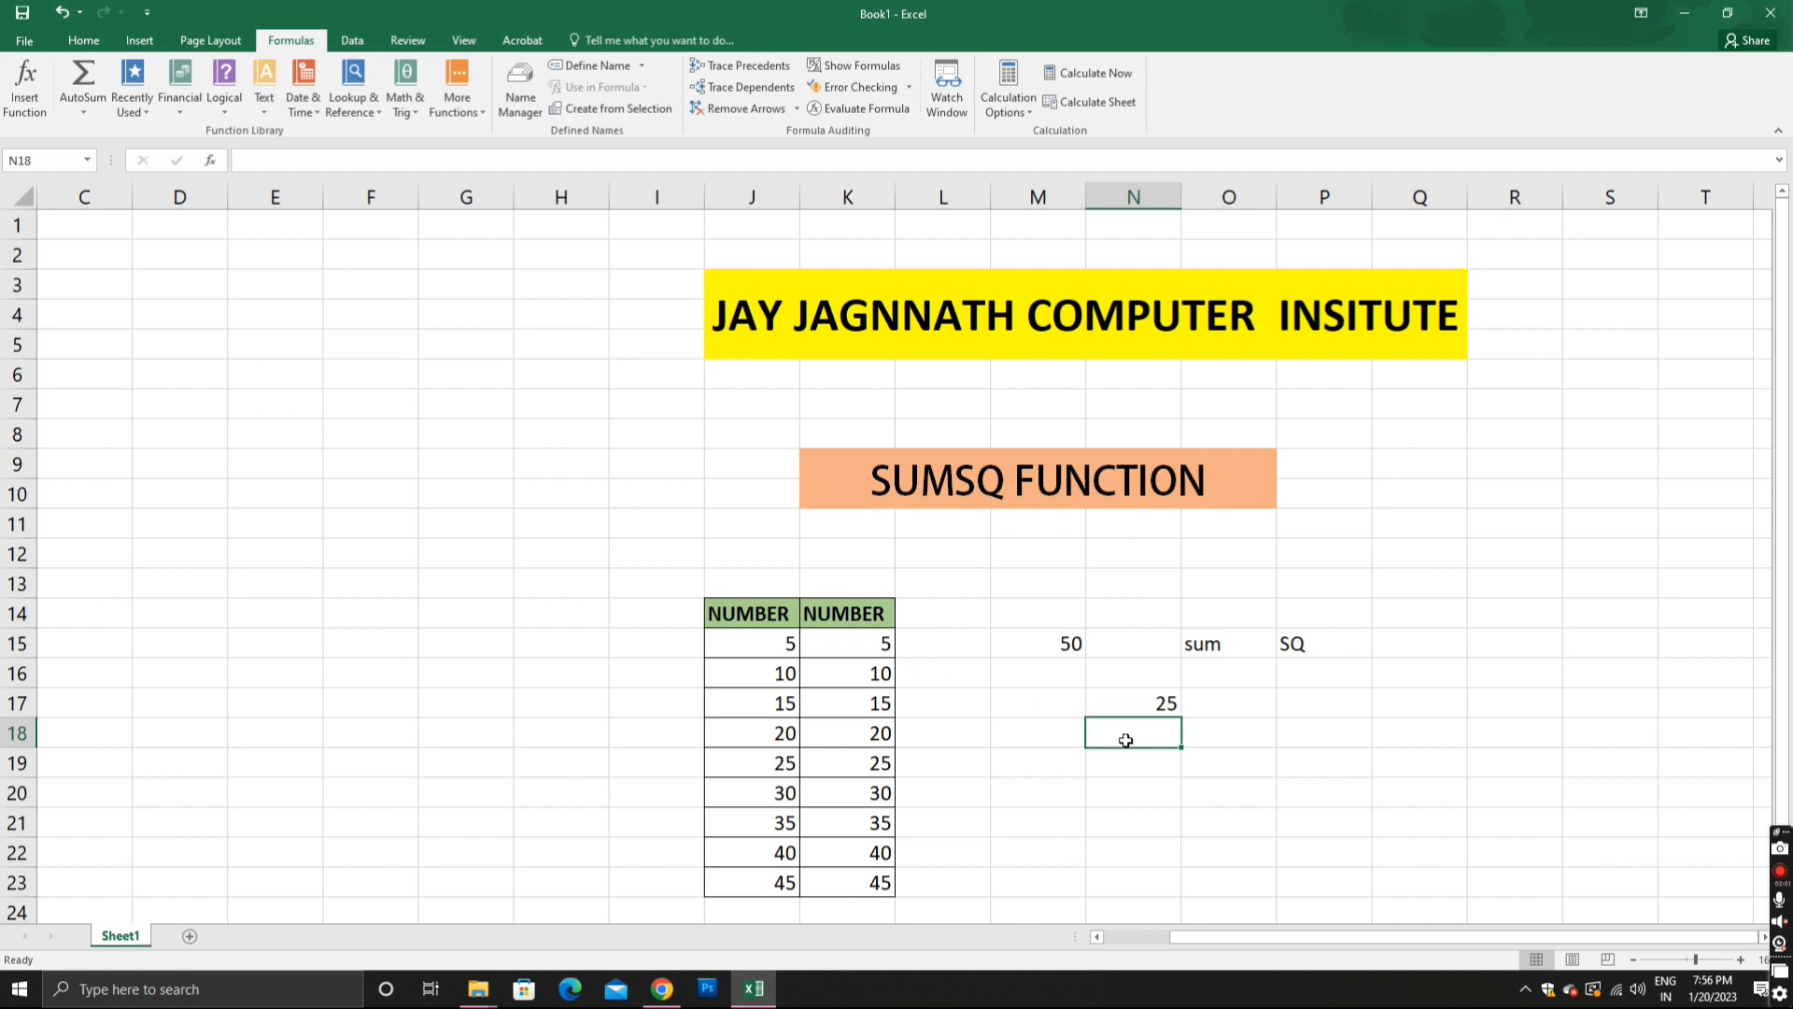
# Step: Enter =K15*K15 in N18 to square the second 5, giving 25
pyautogui.write('=')
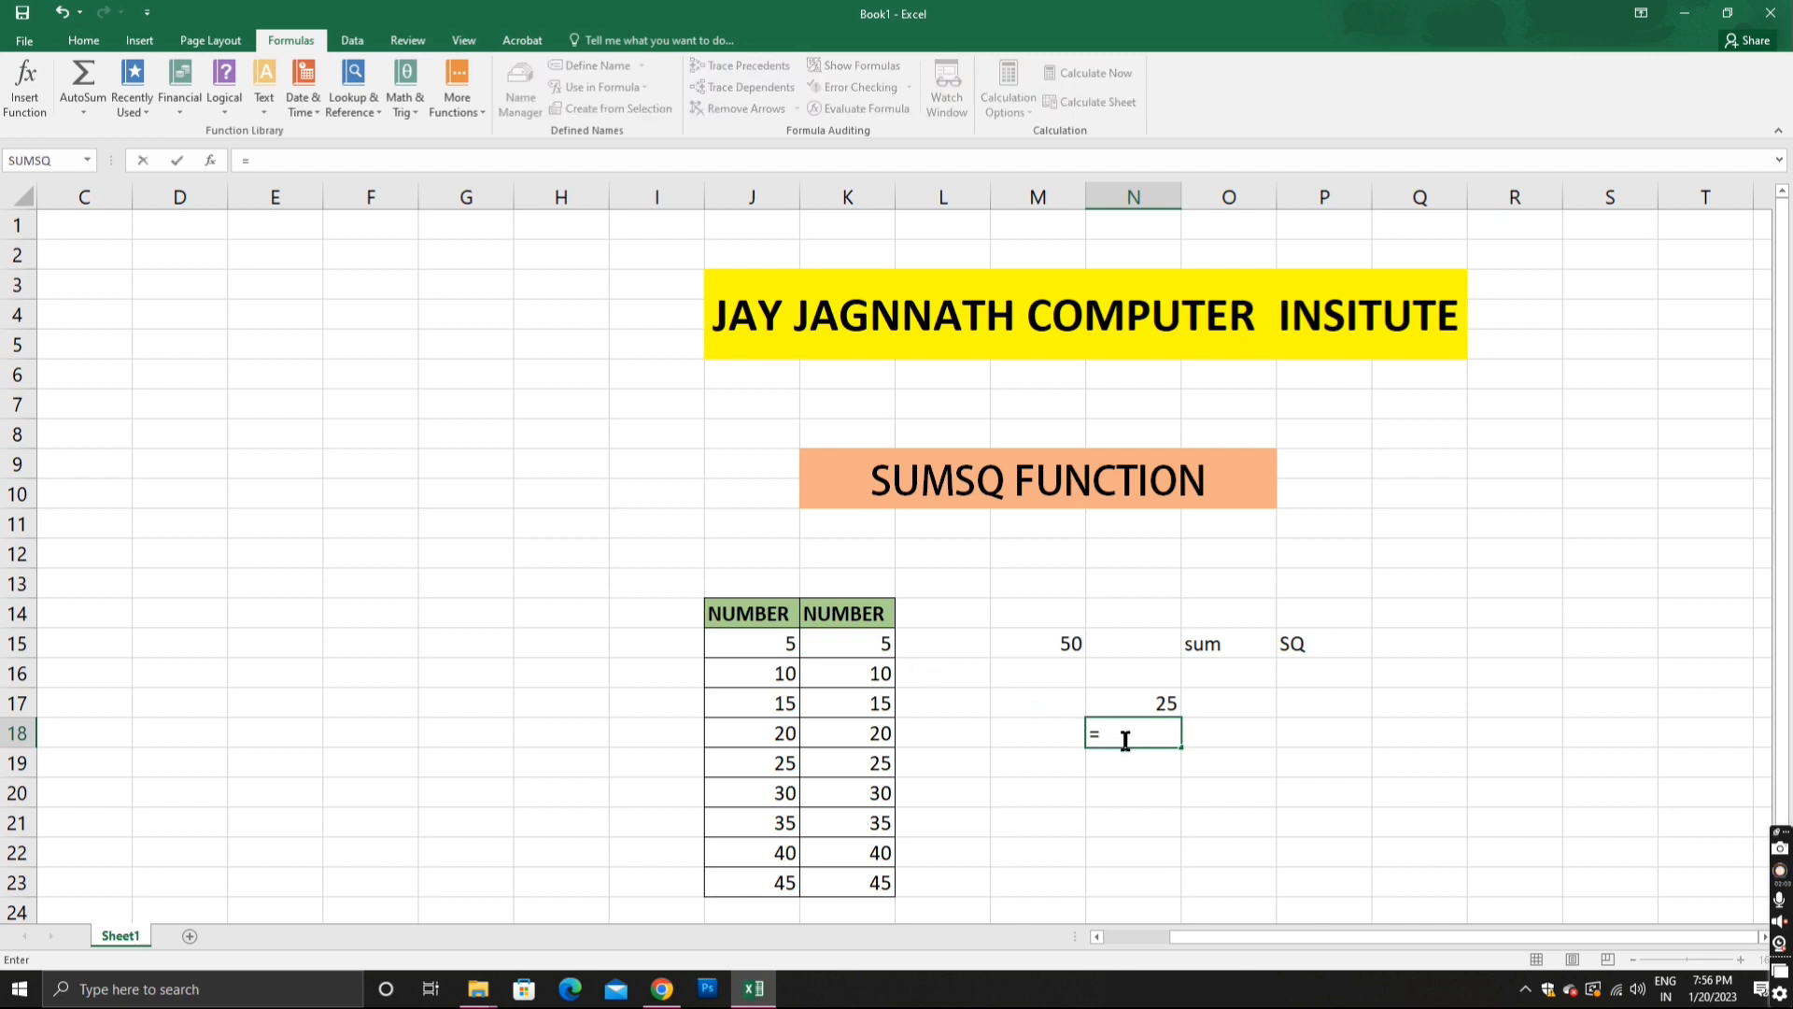
pyautogui.click(861, 641)
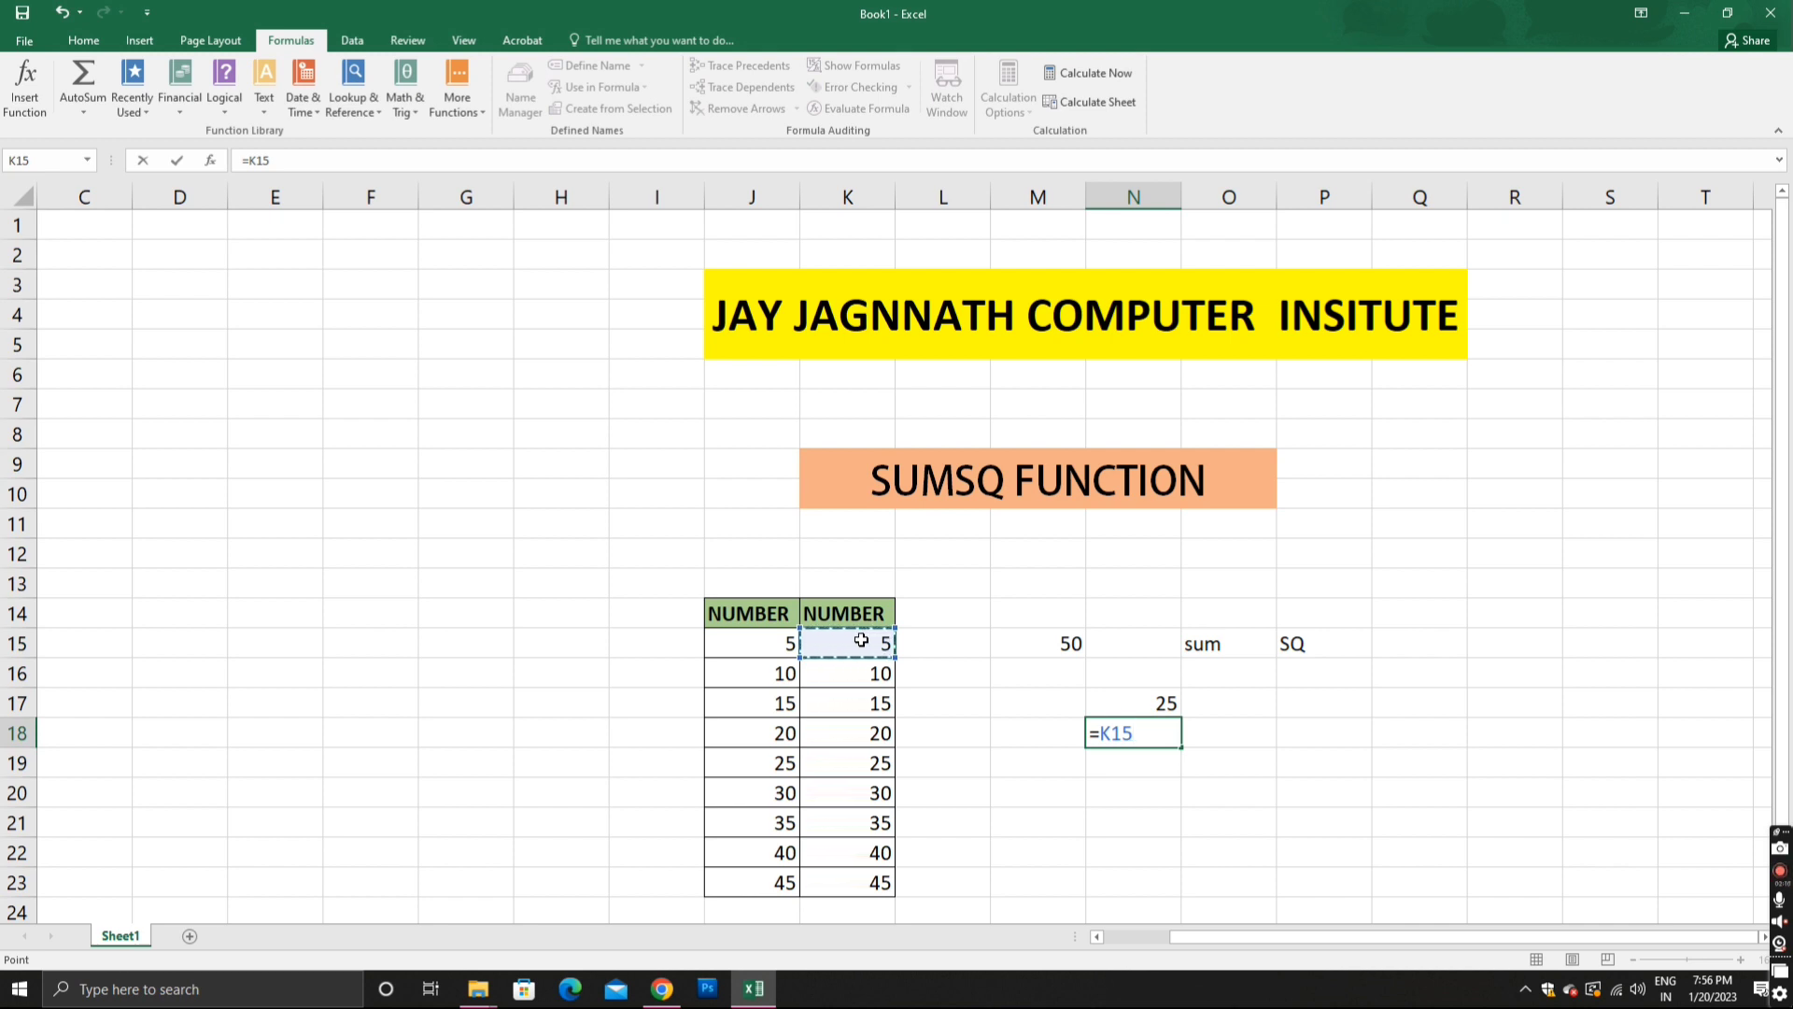
pyautogui.write('*')
pyautogui.click(877, 648)
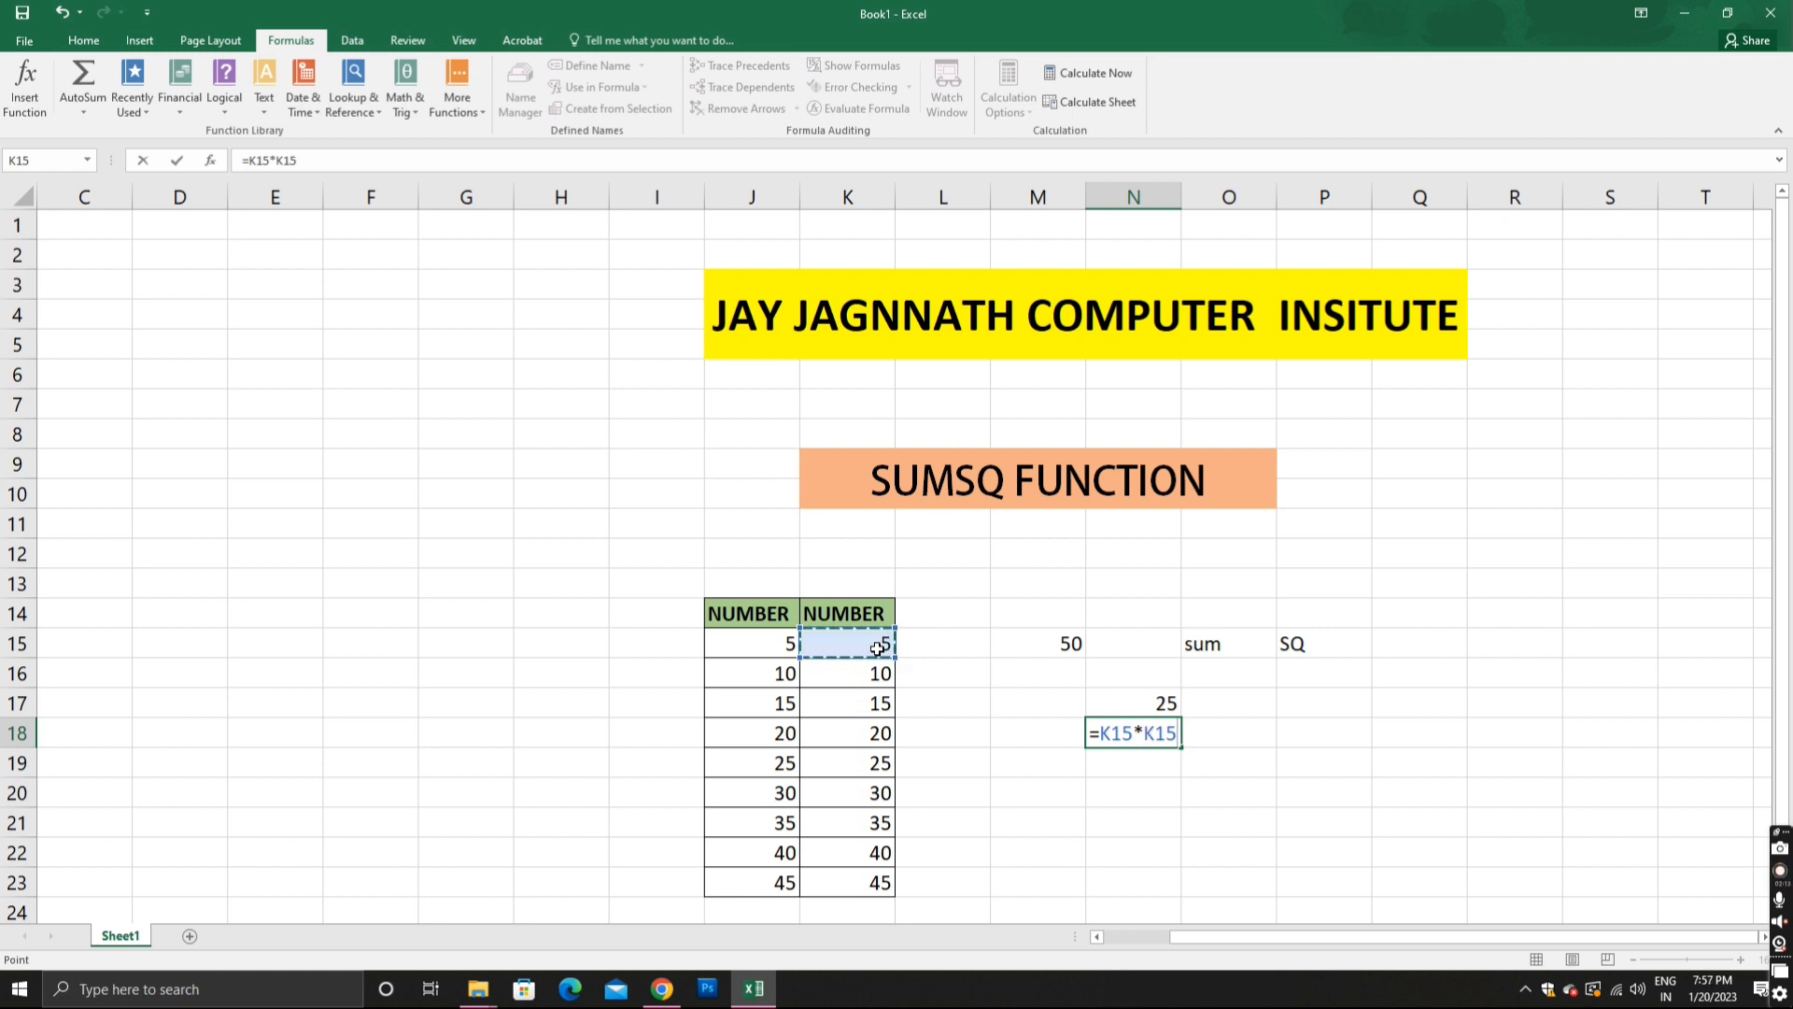
pyautogui.write(')')
pyautogui.press('Return')
# Step: Enter =SUM(N17:N18) in N19, giving 50 to match M15
pyautogui.write('=')
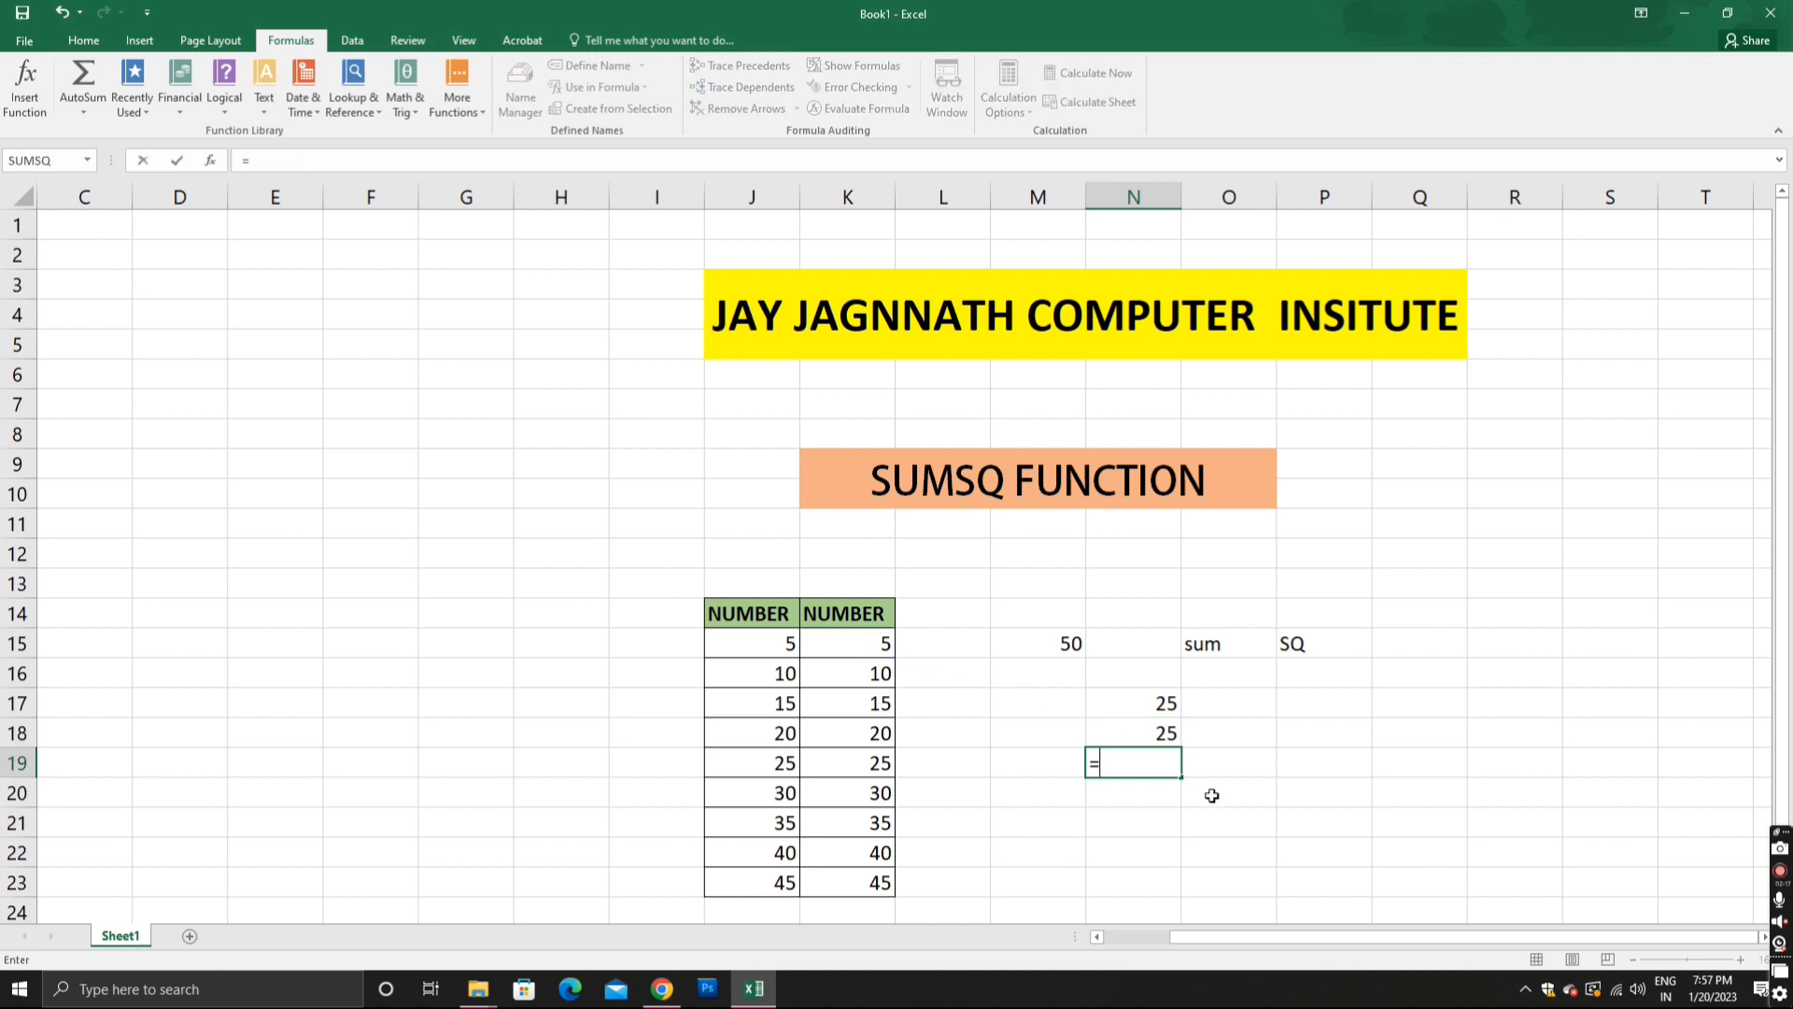
pyautogui.write('SUM')
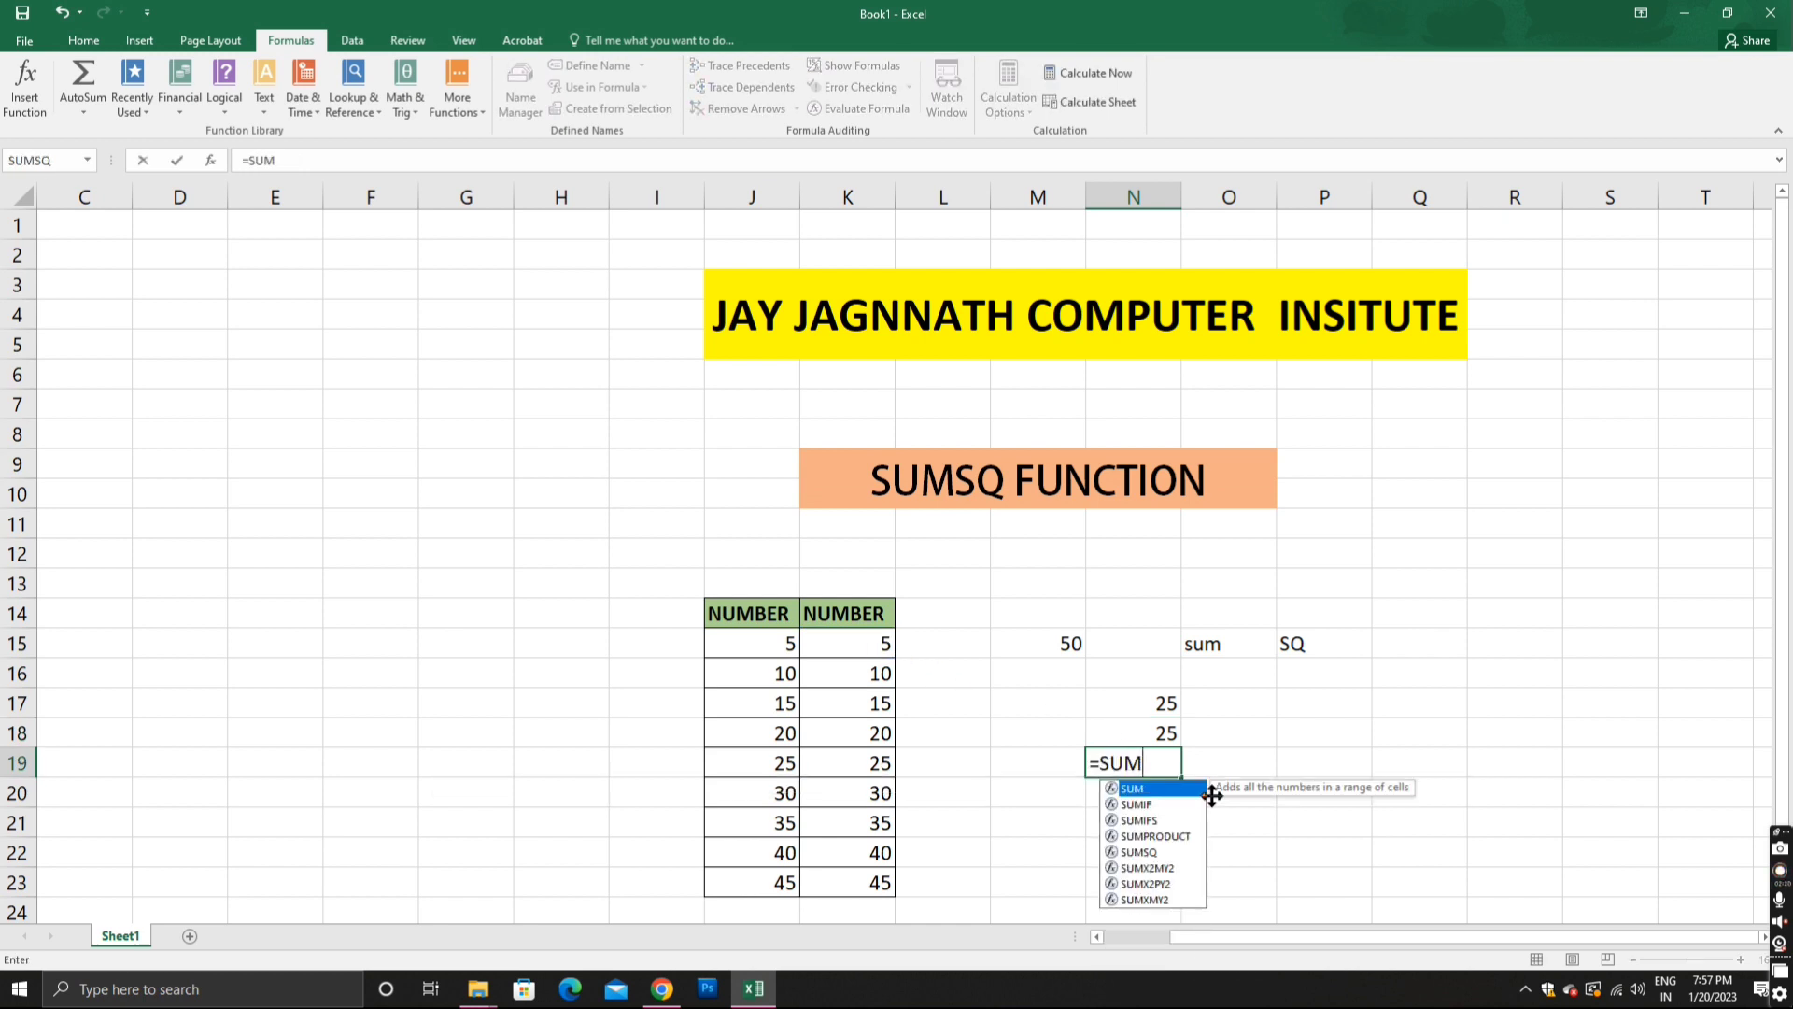
pyautogui.write('(')
pyautogui.moveTo(1149, 700); pyautogui.dragTo(1151, 736)
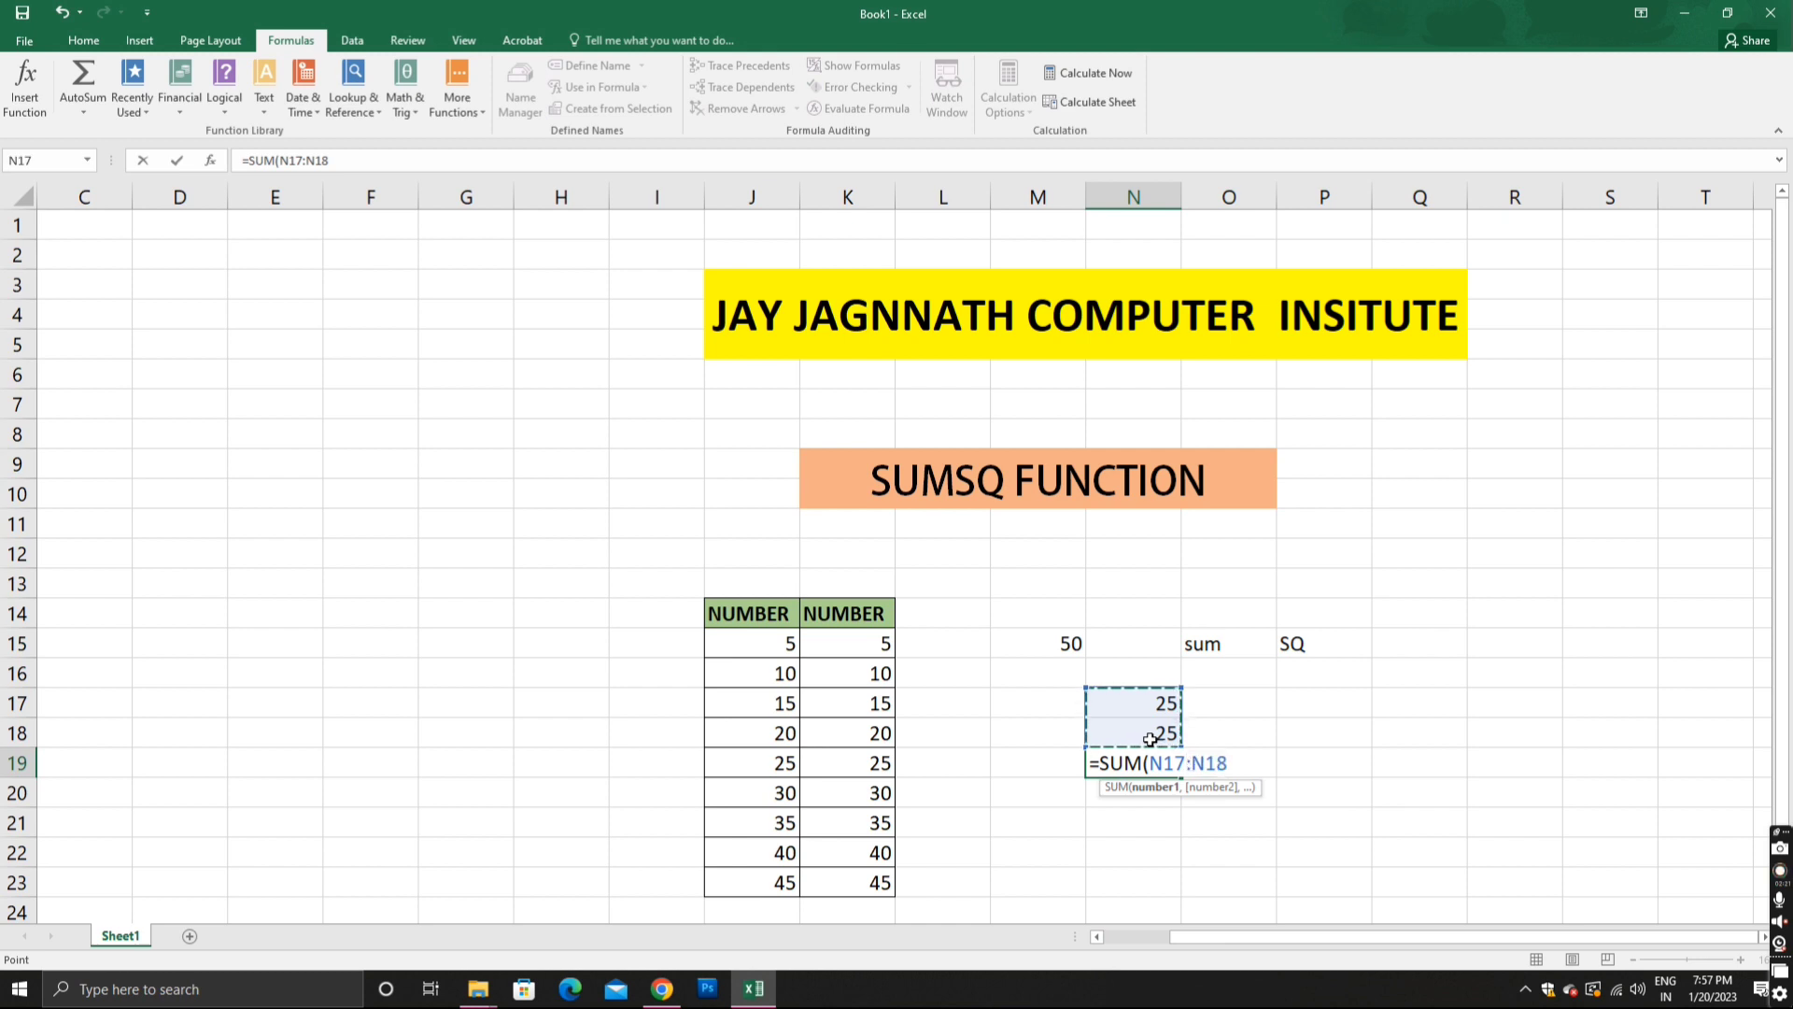
pyautogui.press('Return')
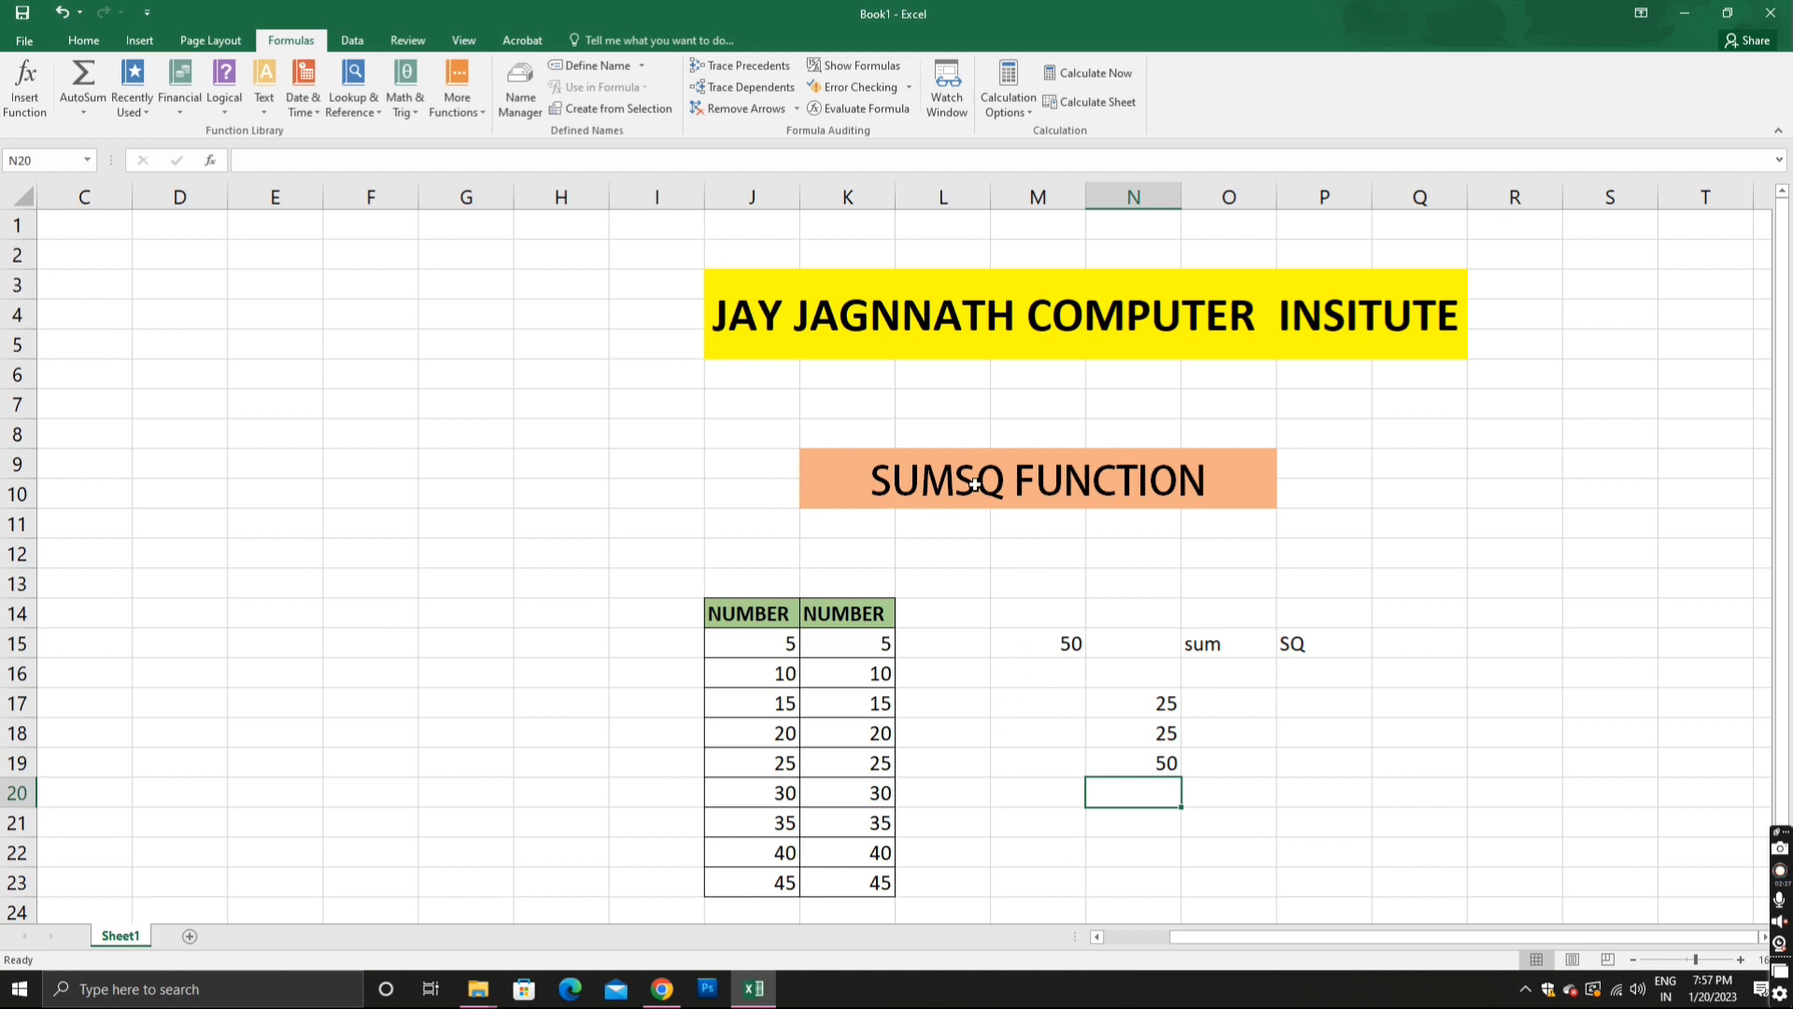
pyautogui.click(35, 14)
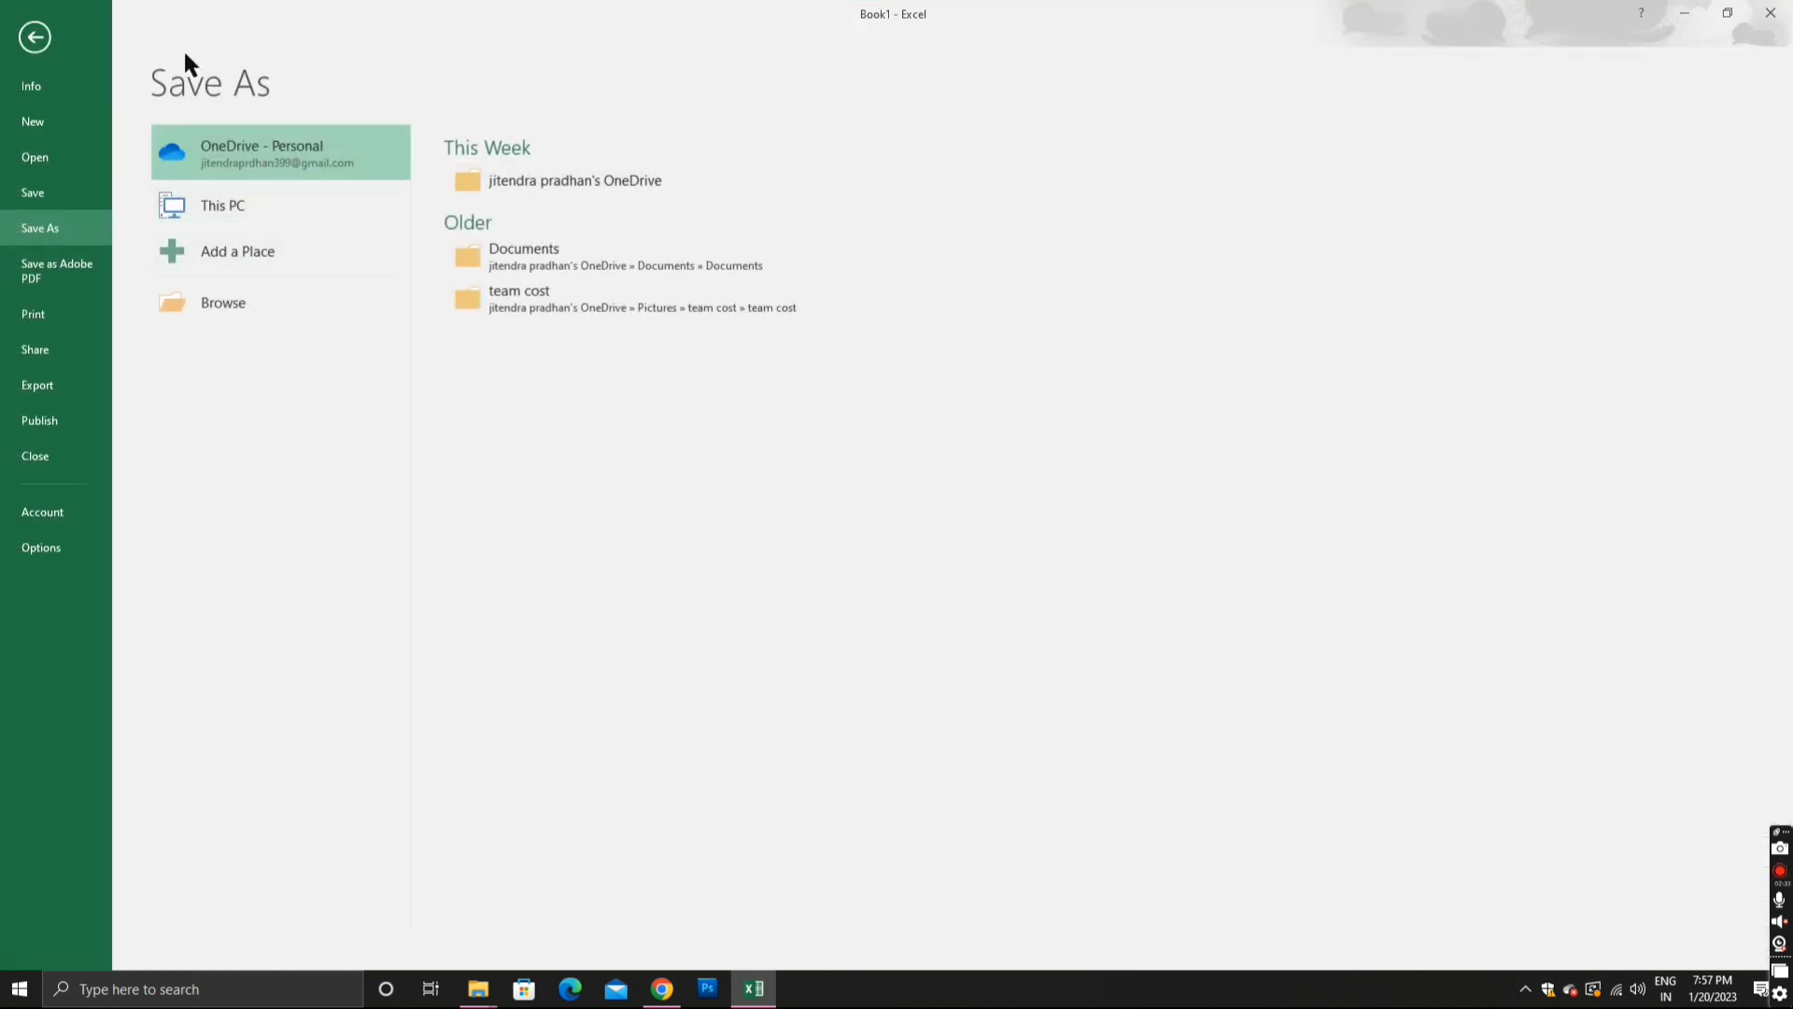
pyautogui.click(35, 37)
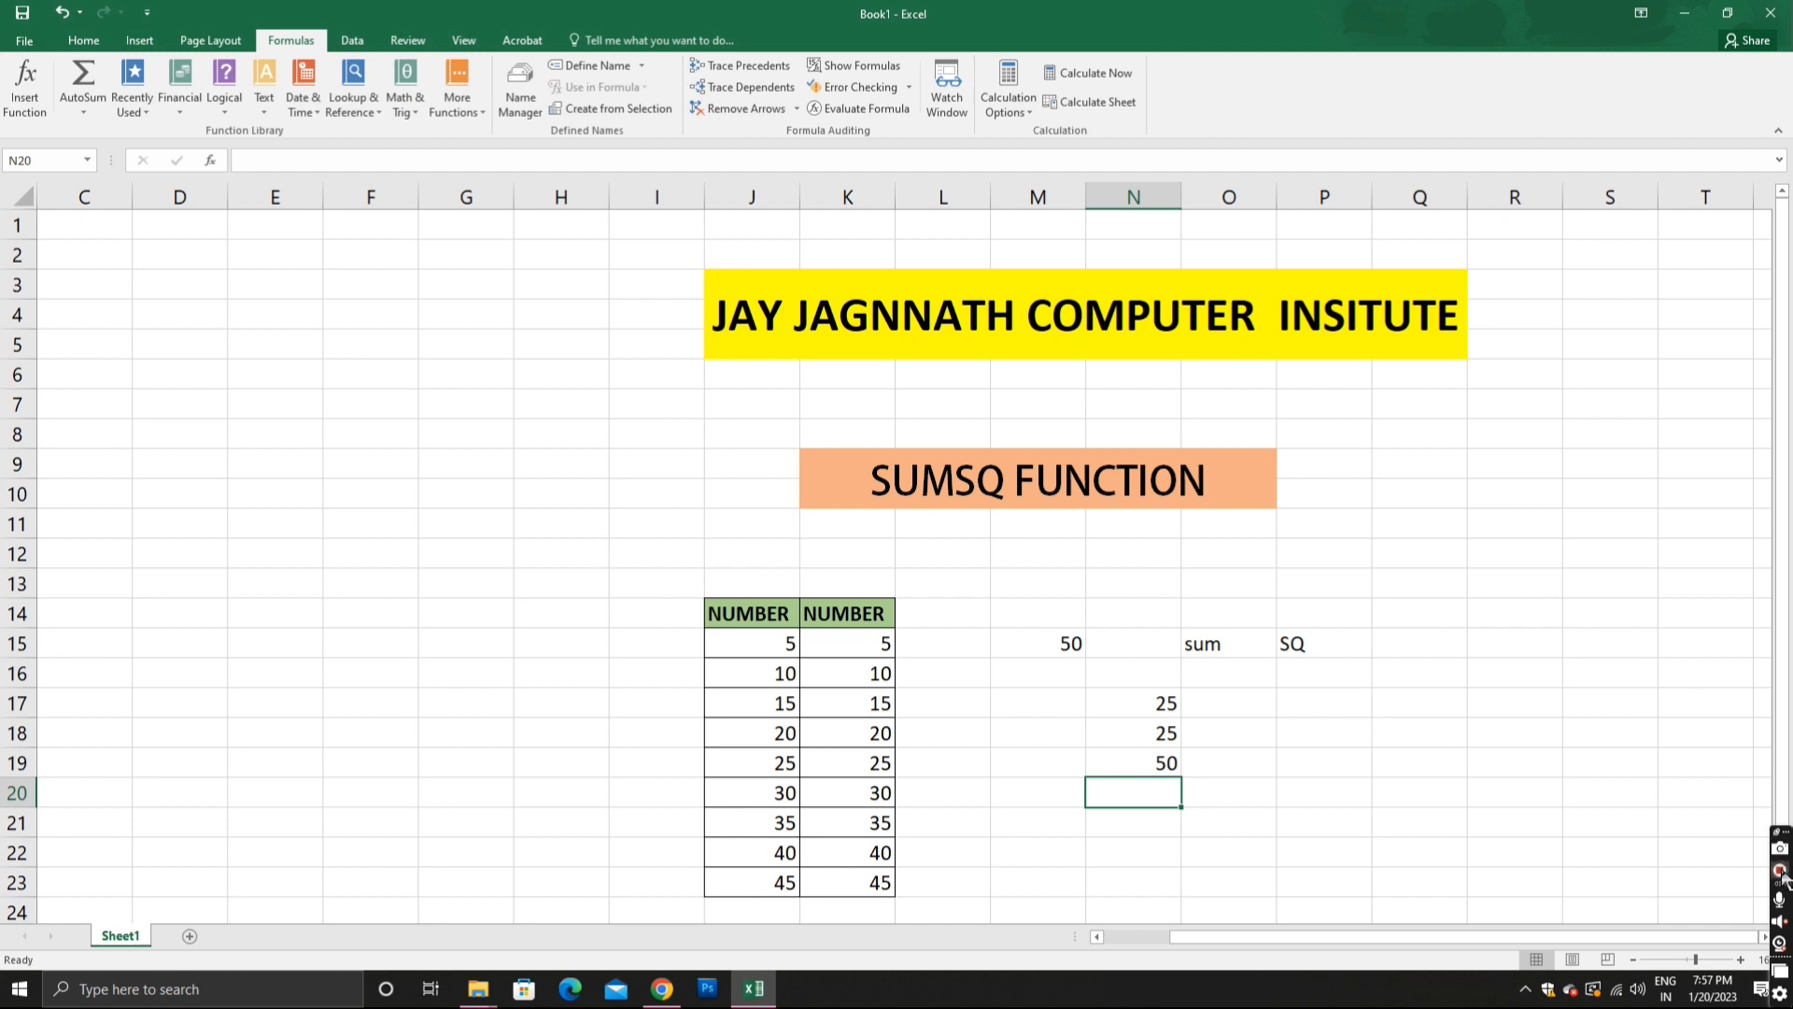
pyautogui.click(1127, 584)
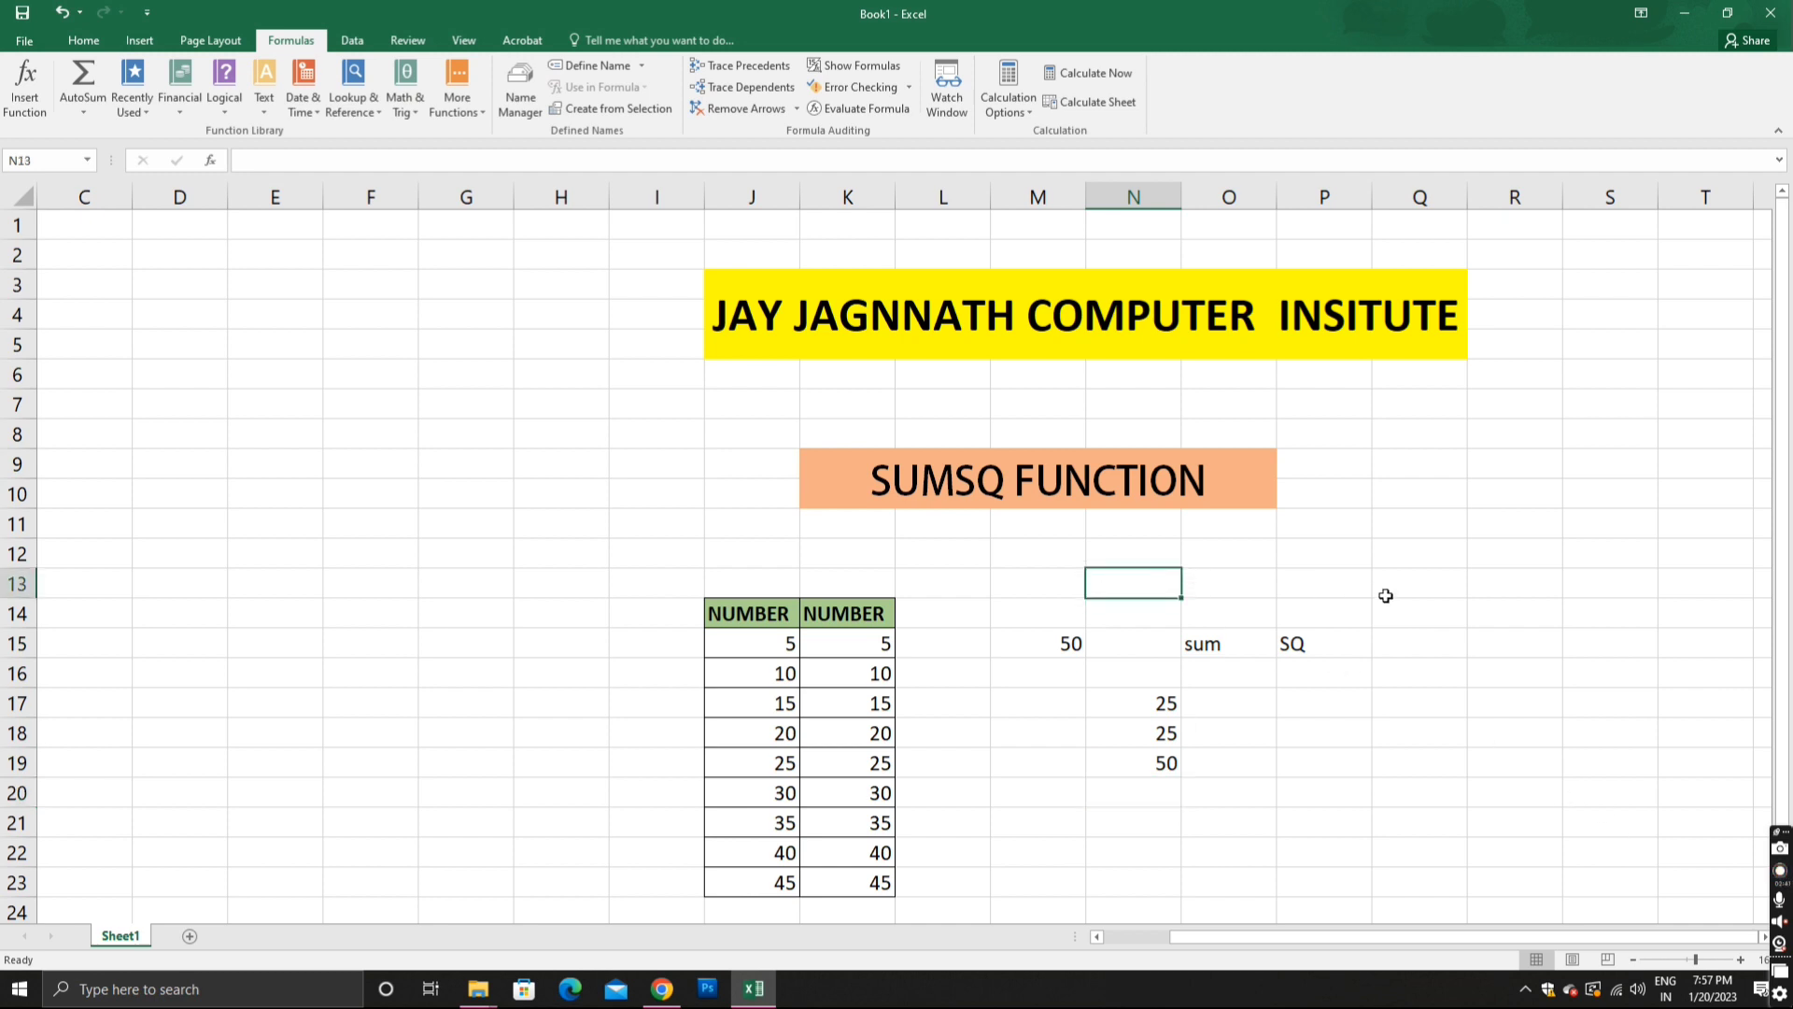
pyautogui.click(25, 42)
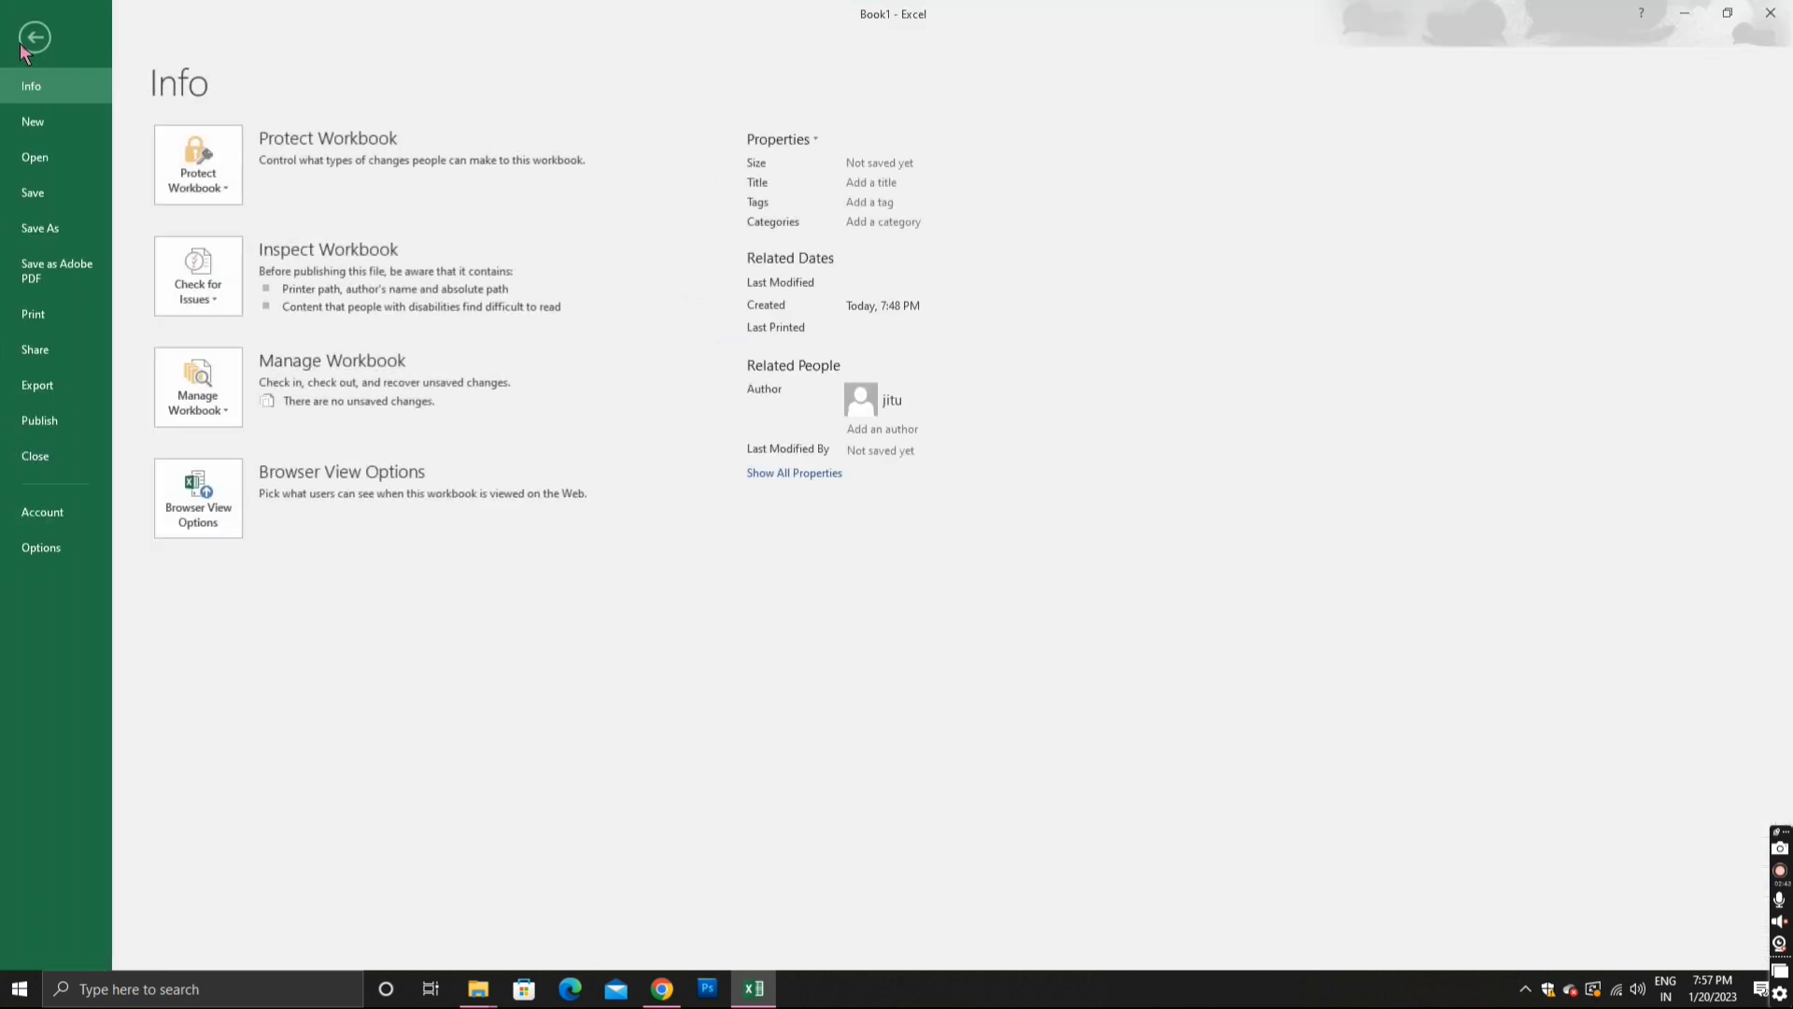
pyautogui.click(32, 40)
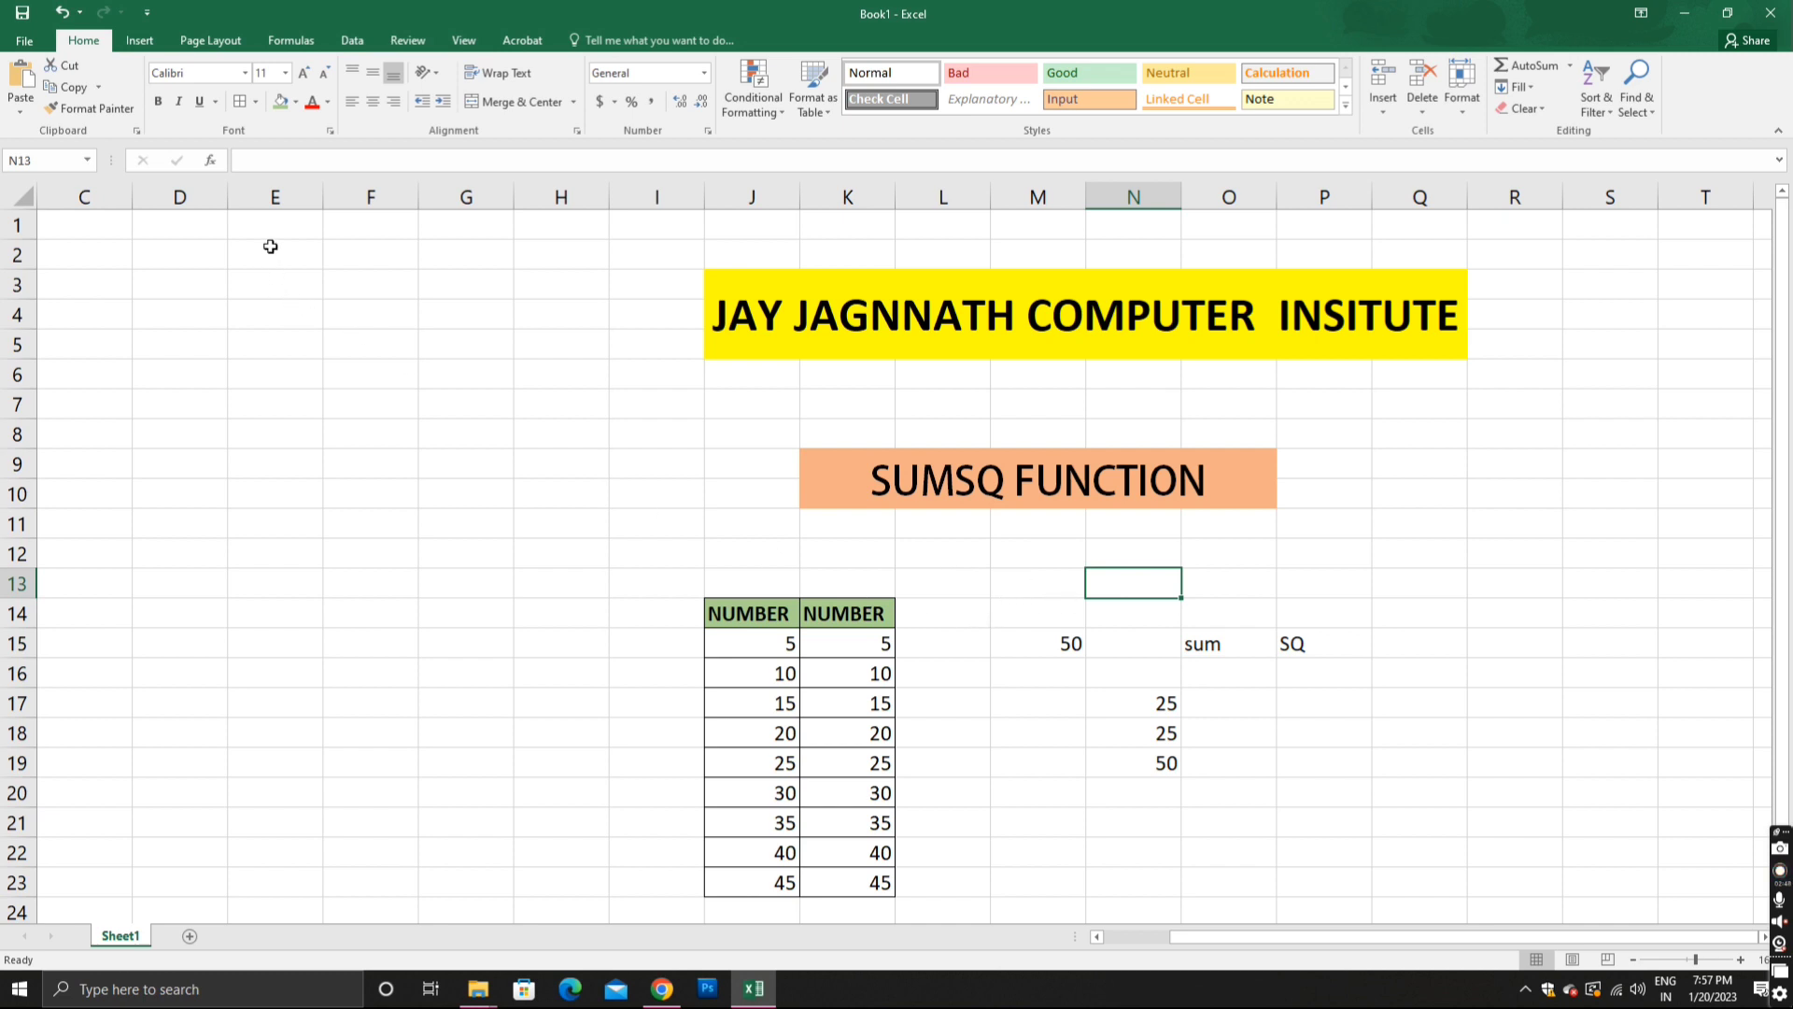
pyautogui.click(1398, 710)
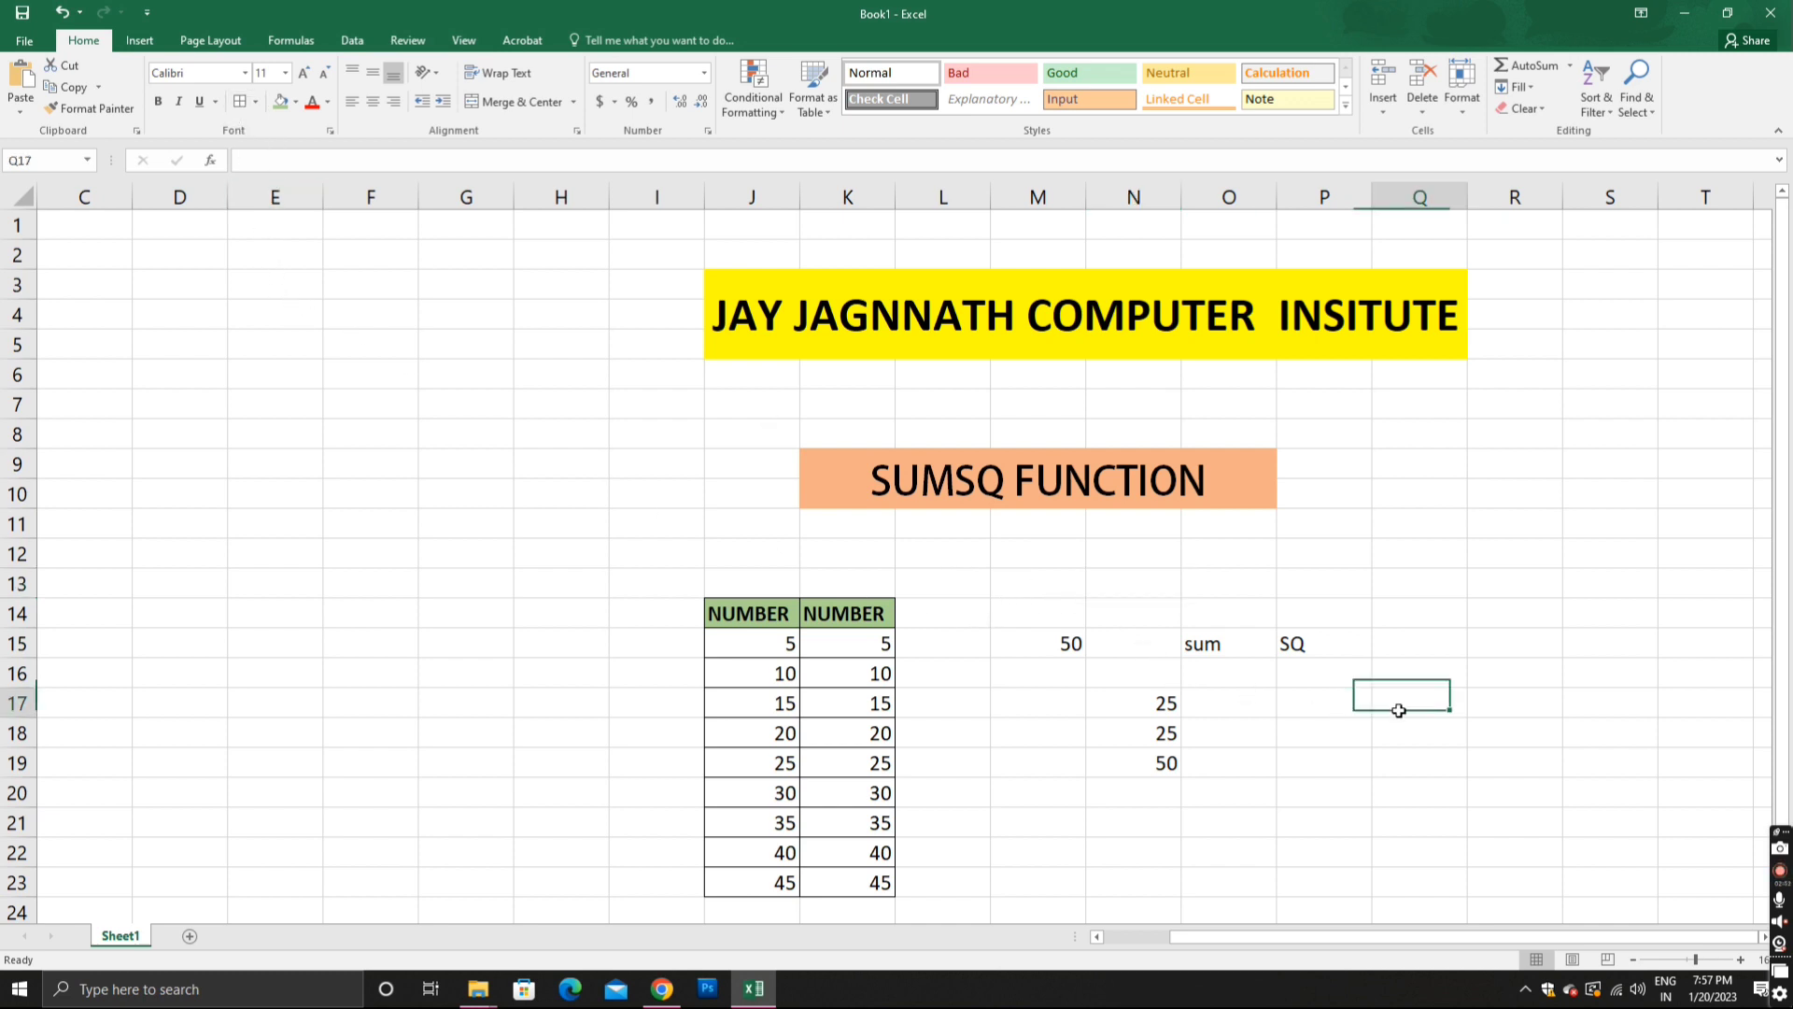
pyautogui.click(1049, 641)
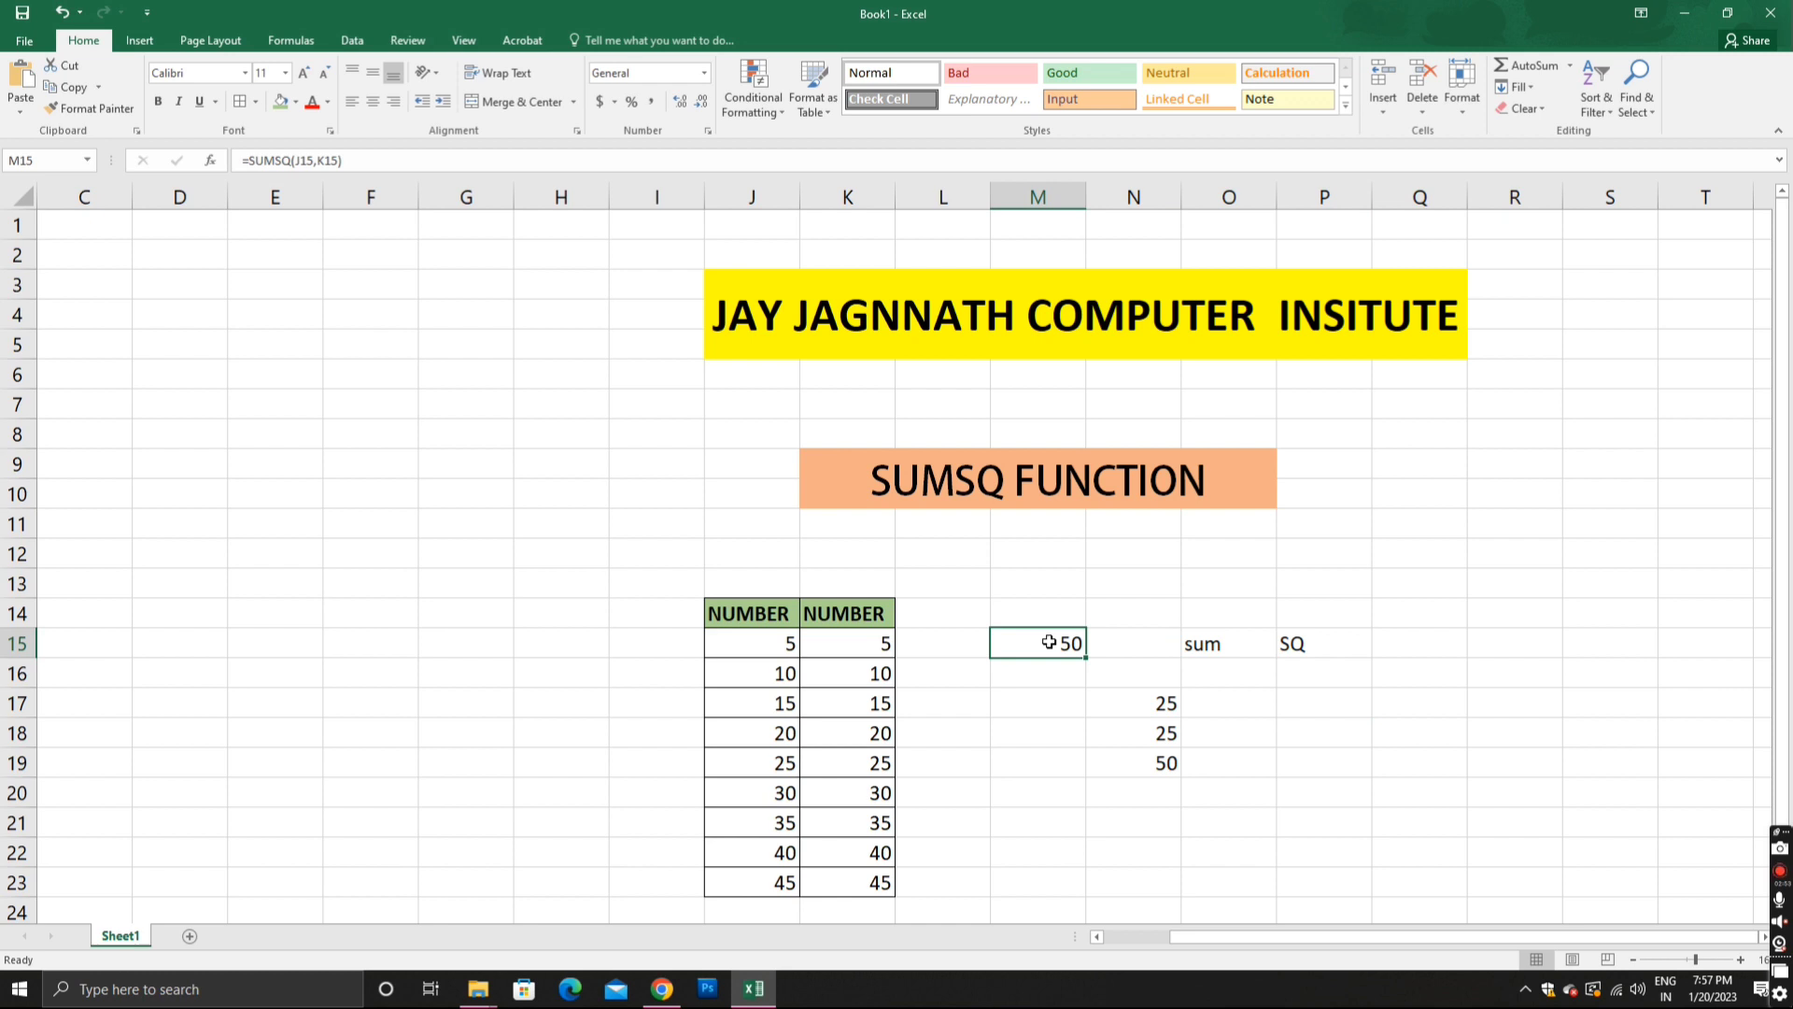
pyautogui.doubleClick(1049, 642)
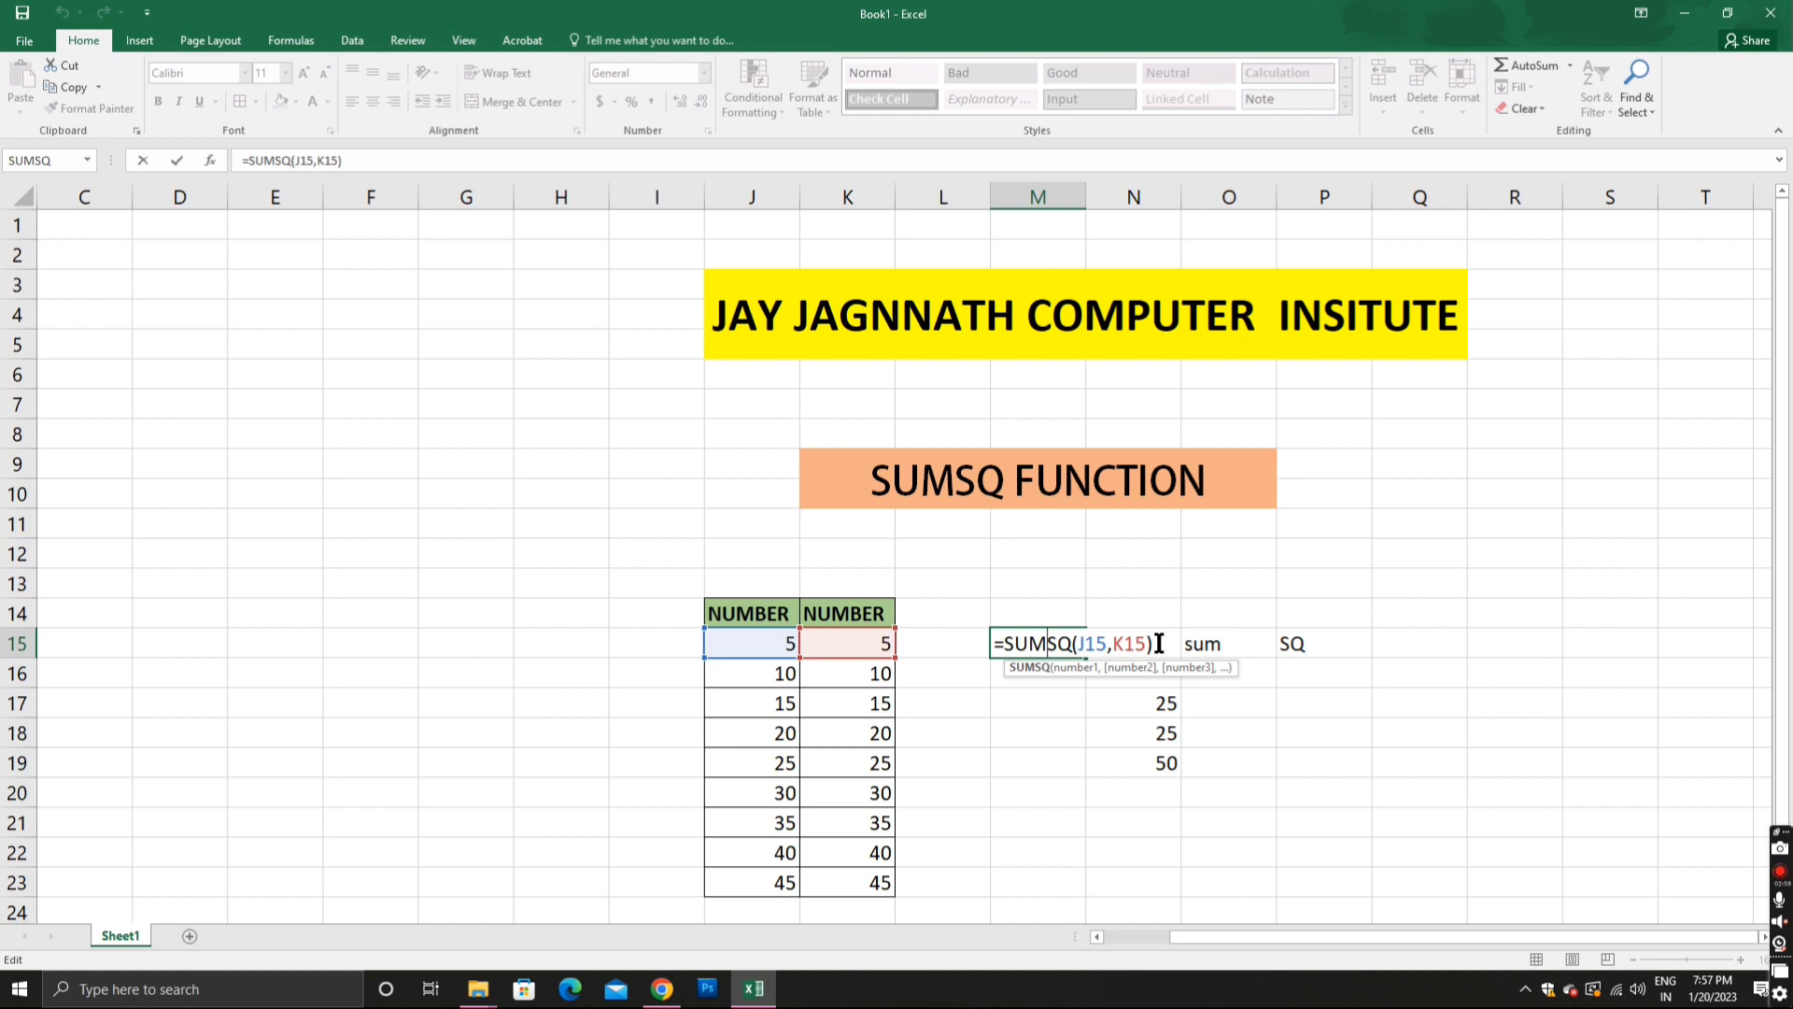
pyautogui.press('Return')
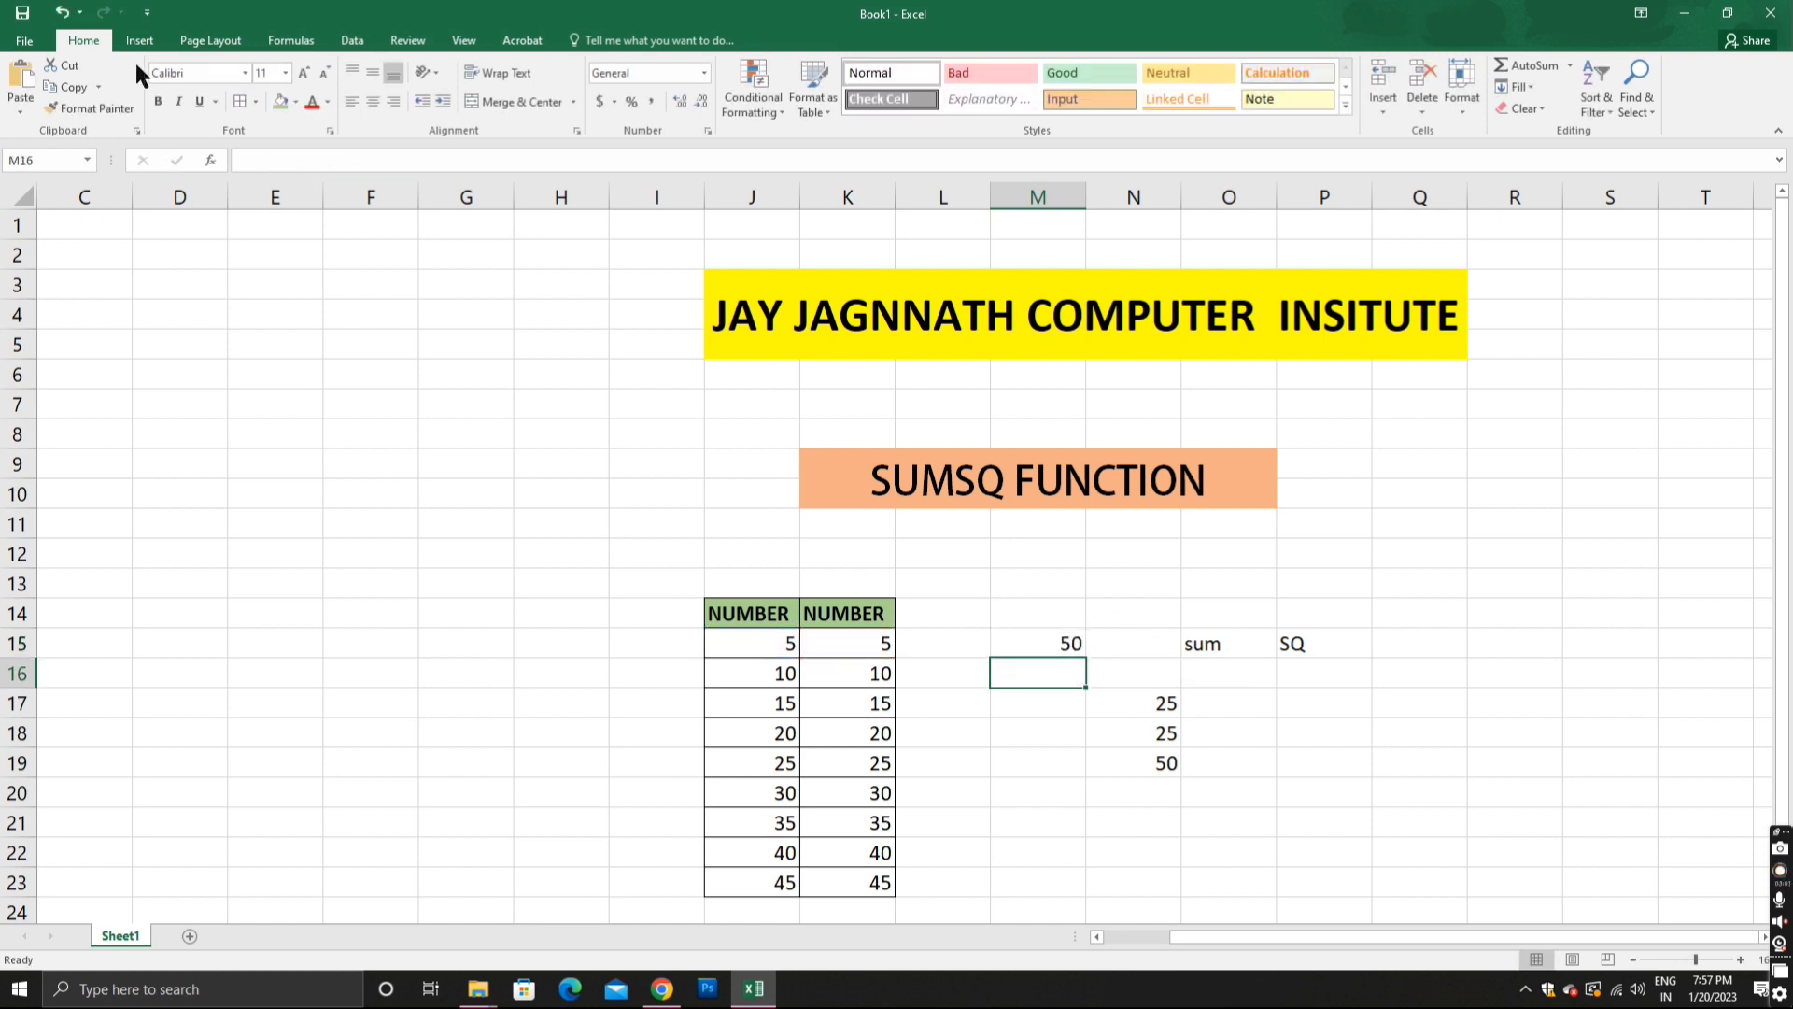